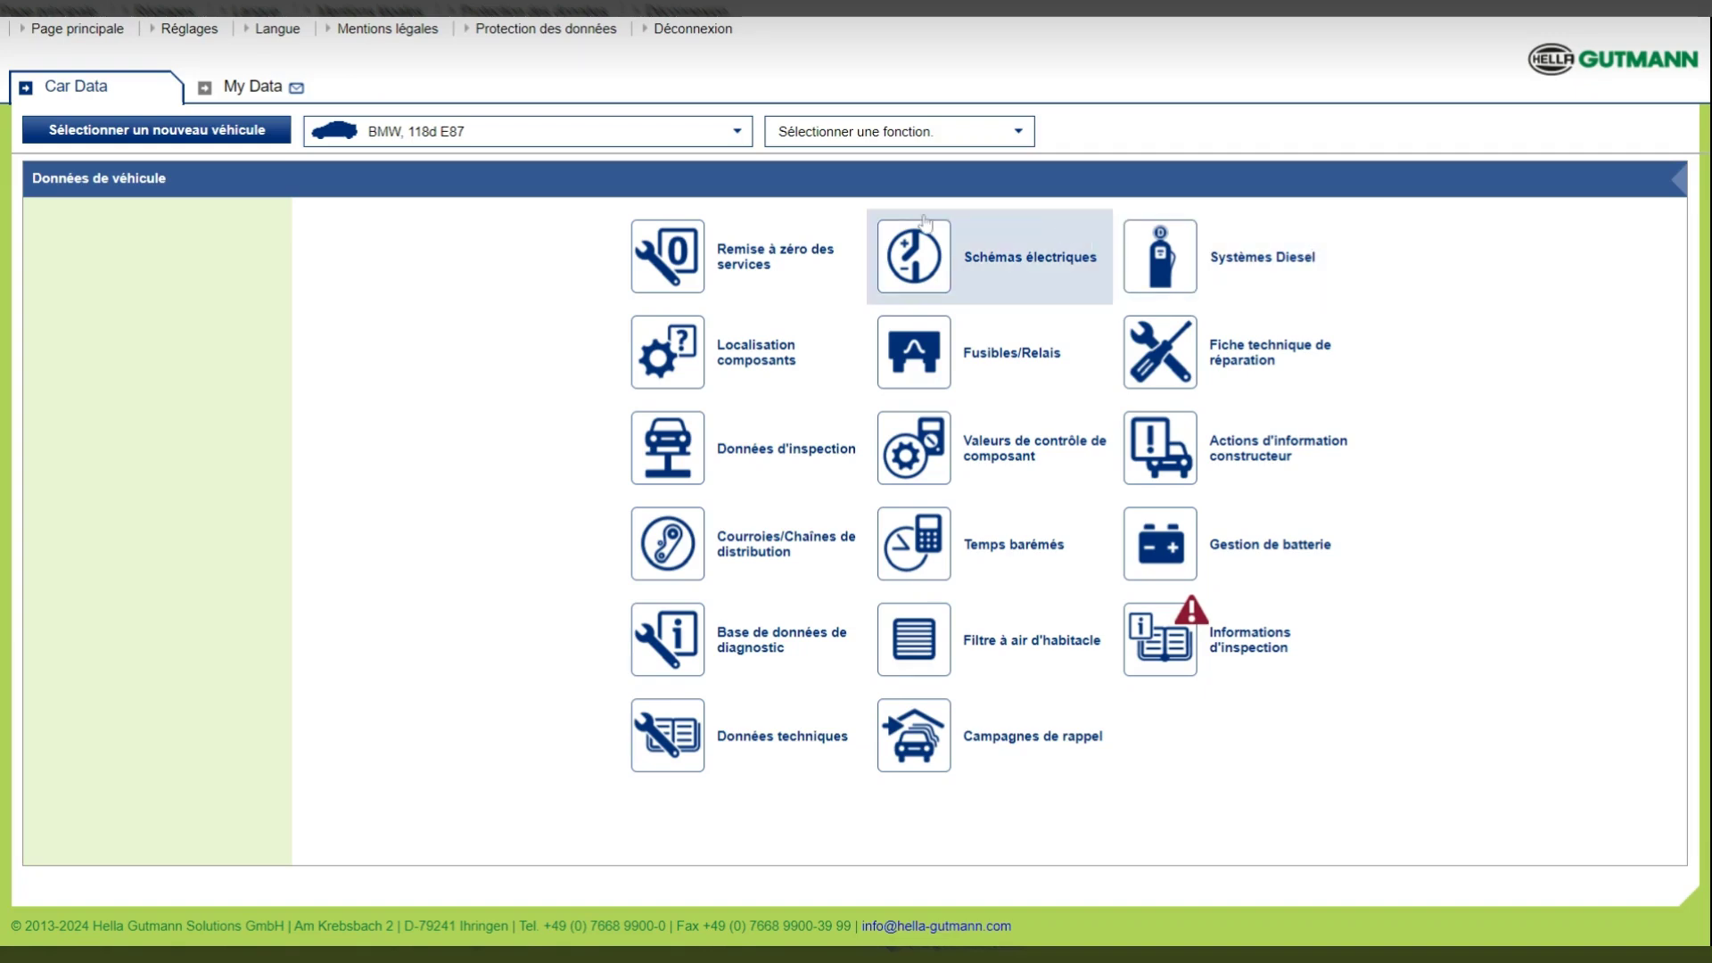
View the "Mettre le contact" instructions in the service reset section for the BMW 118d E87, then close the section.
{"action": "left_click", "coordinate": [677, 257]}
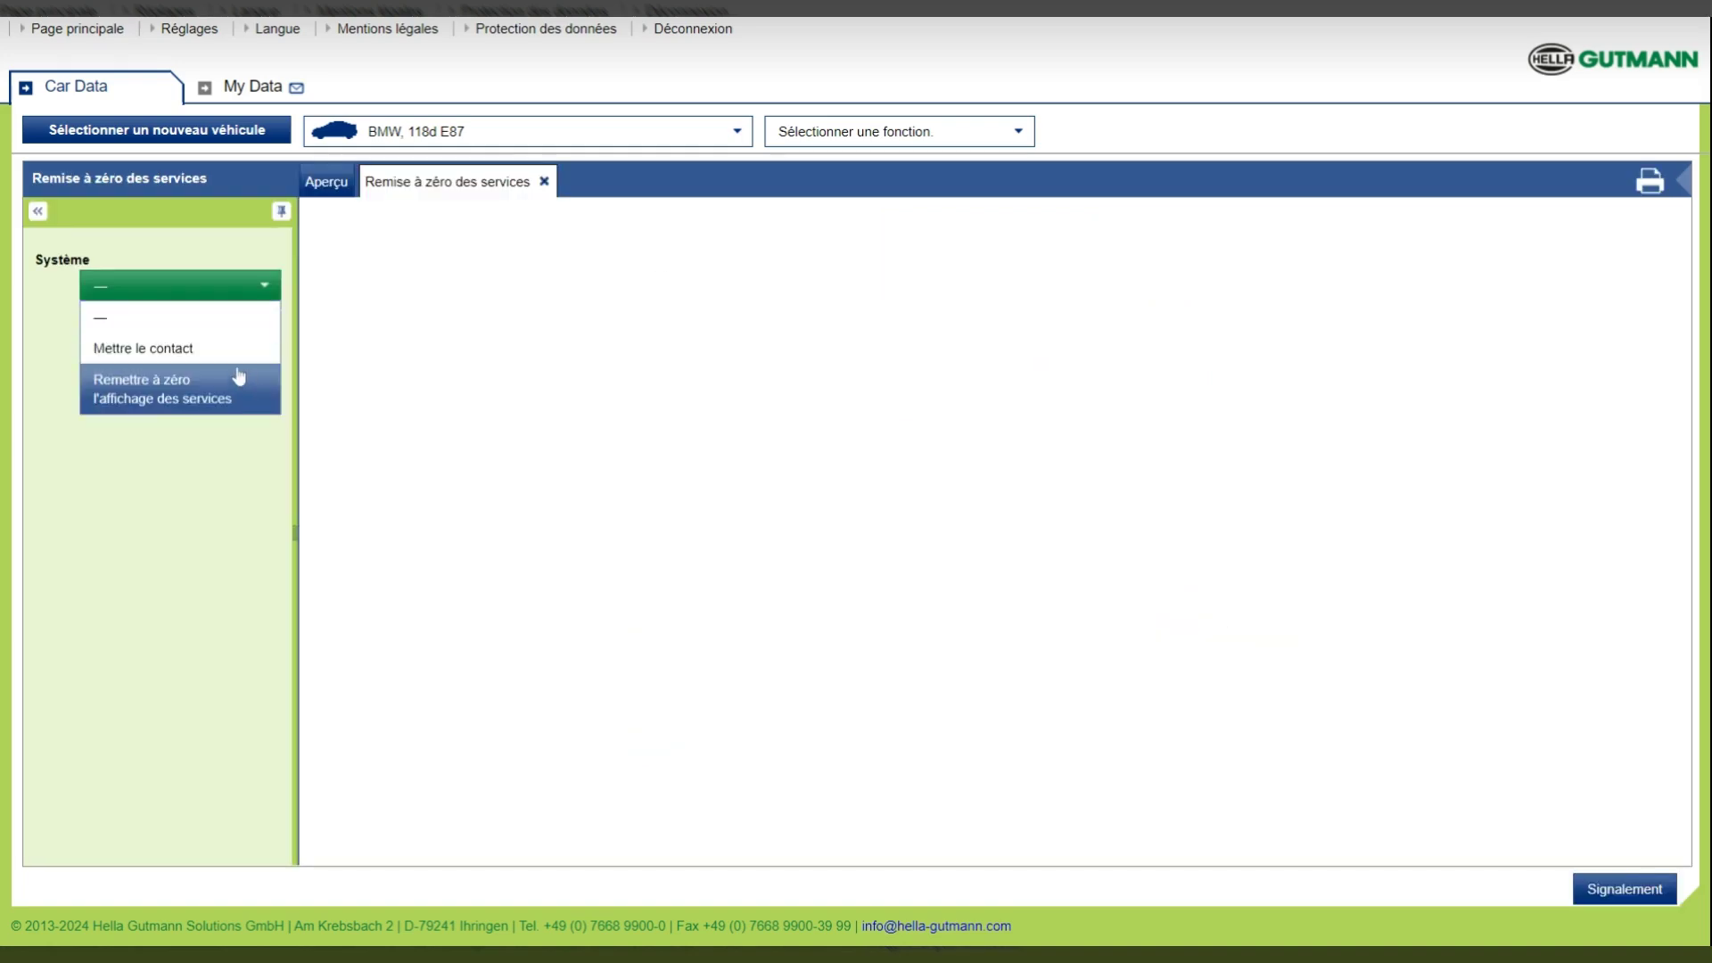
{"action": "left_click", "coordinate": [219, 350]}
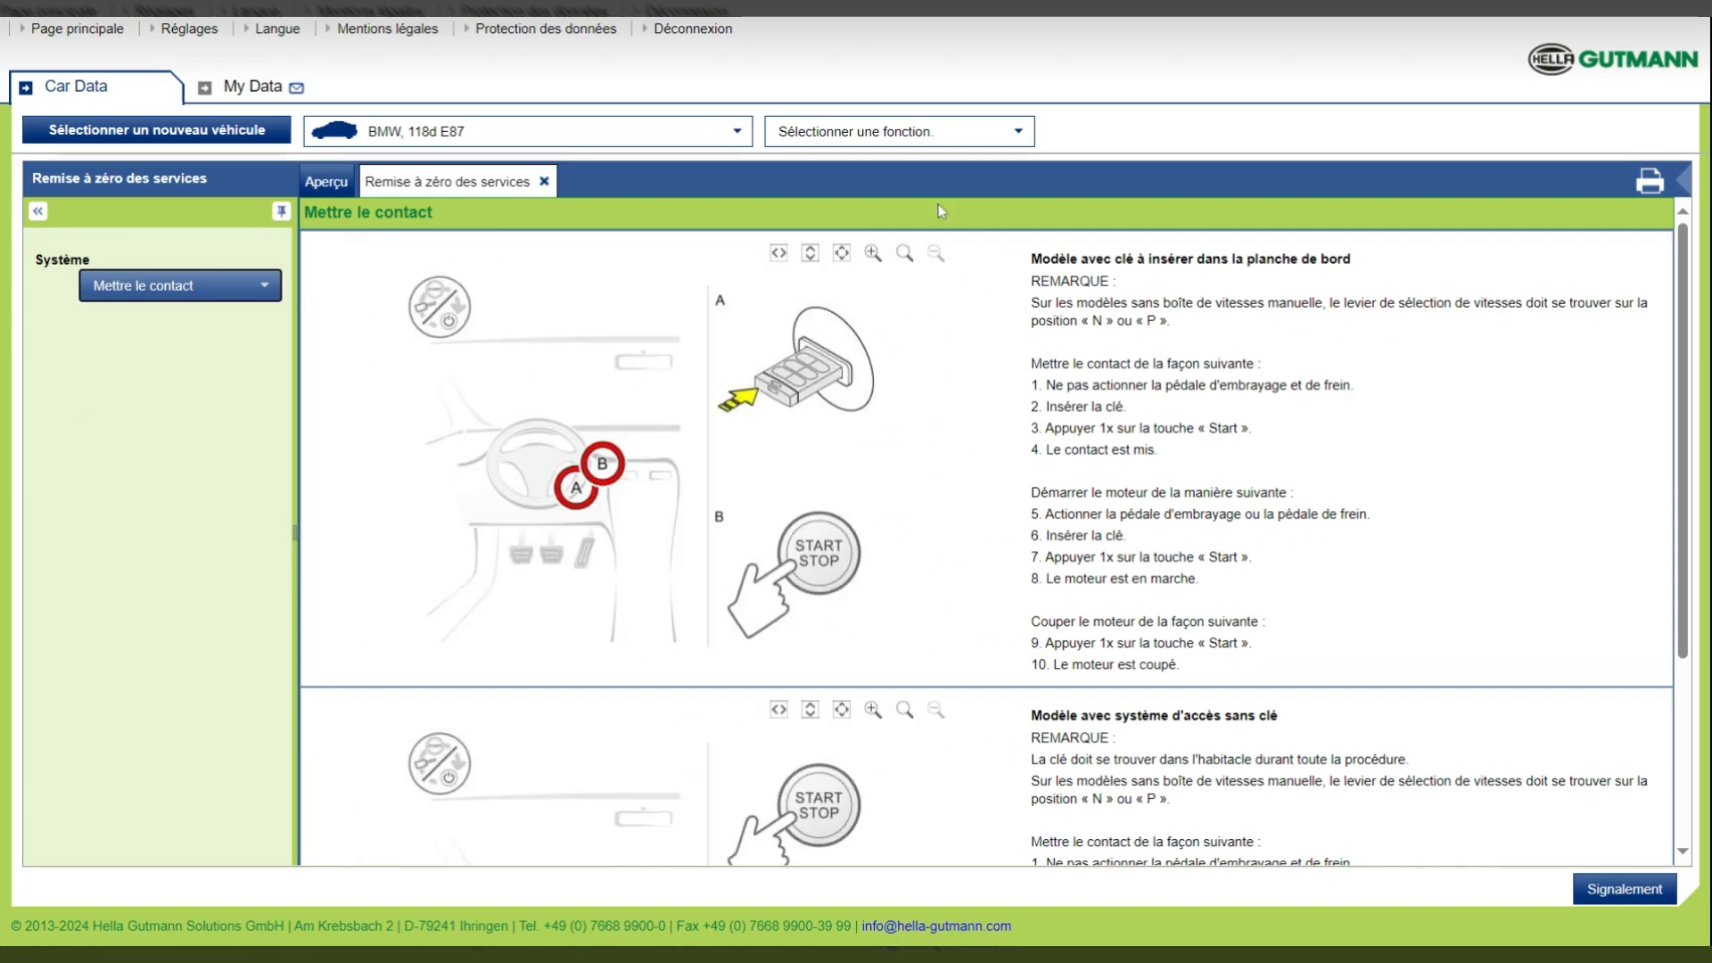
{"action": "left_click", "coordinate": [544, 182]}
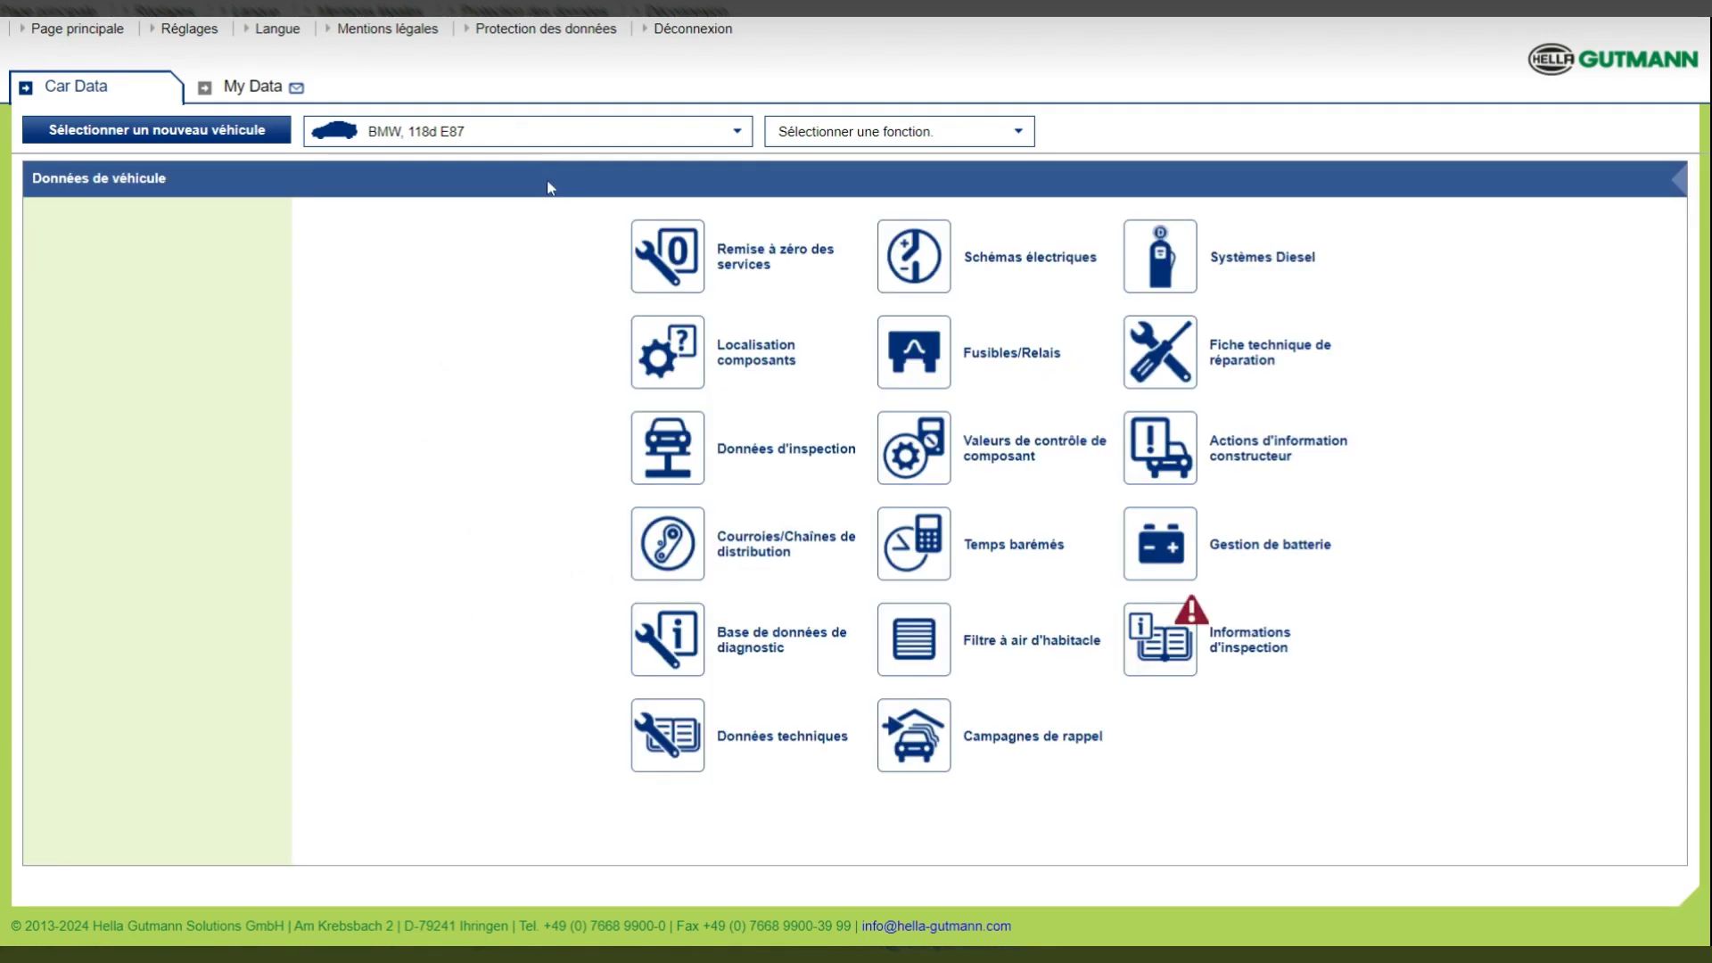
Locate the "Calculateur de préchauffage" in the engine compartment using the component location function, and close the function.
{"action": "left_click", "coordinate": [673, 343]}
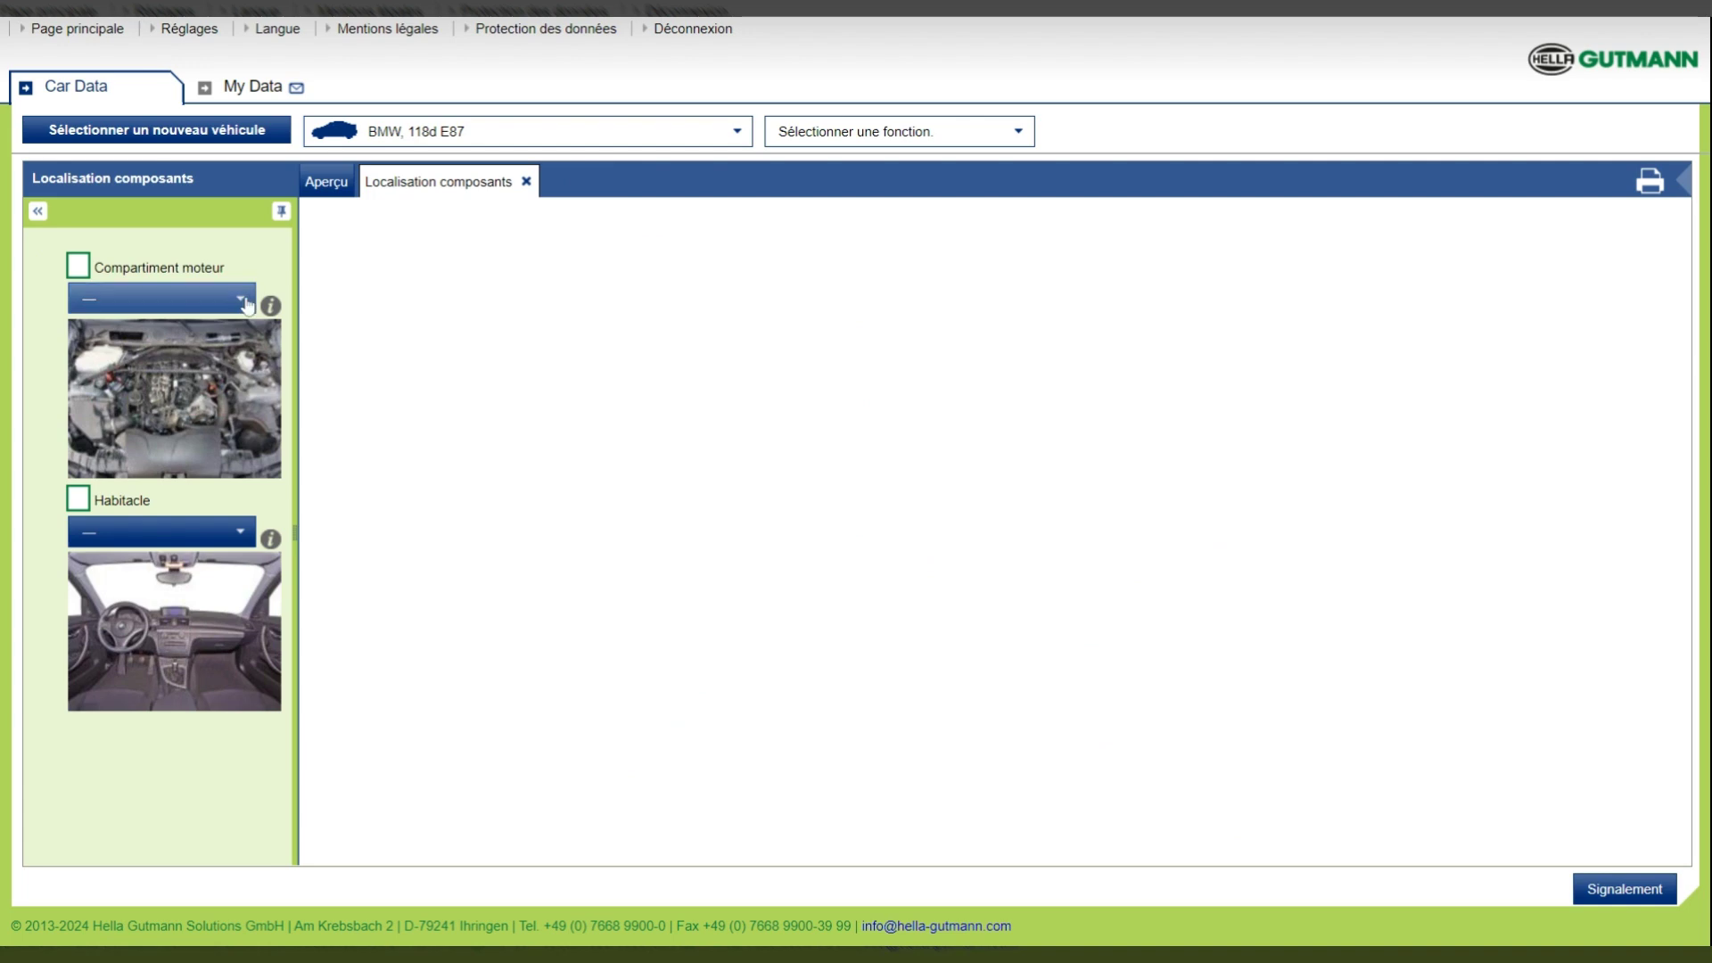
{"action": "left_click", "coordinate": [241, 300]}
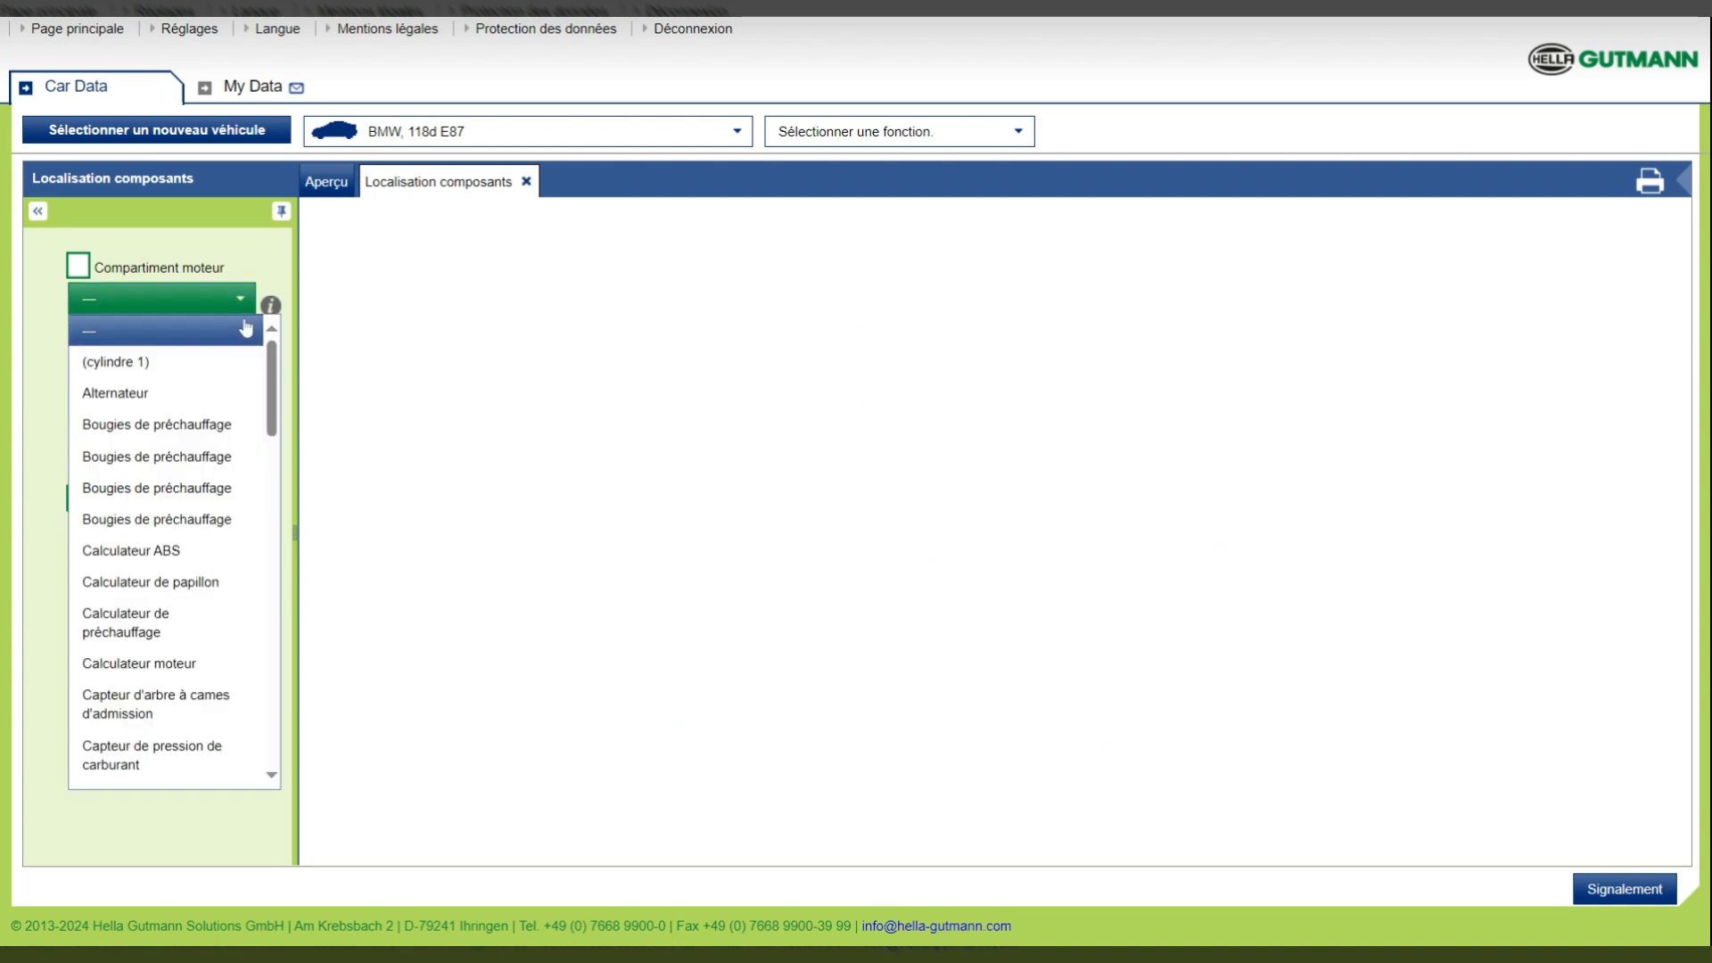
{"action": "left_click", "coordinate": [215, 624]}
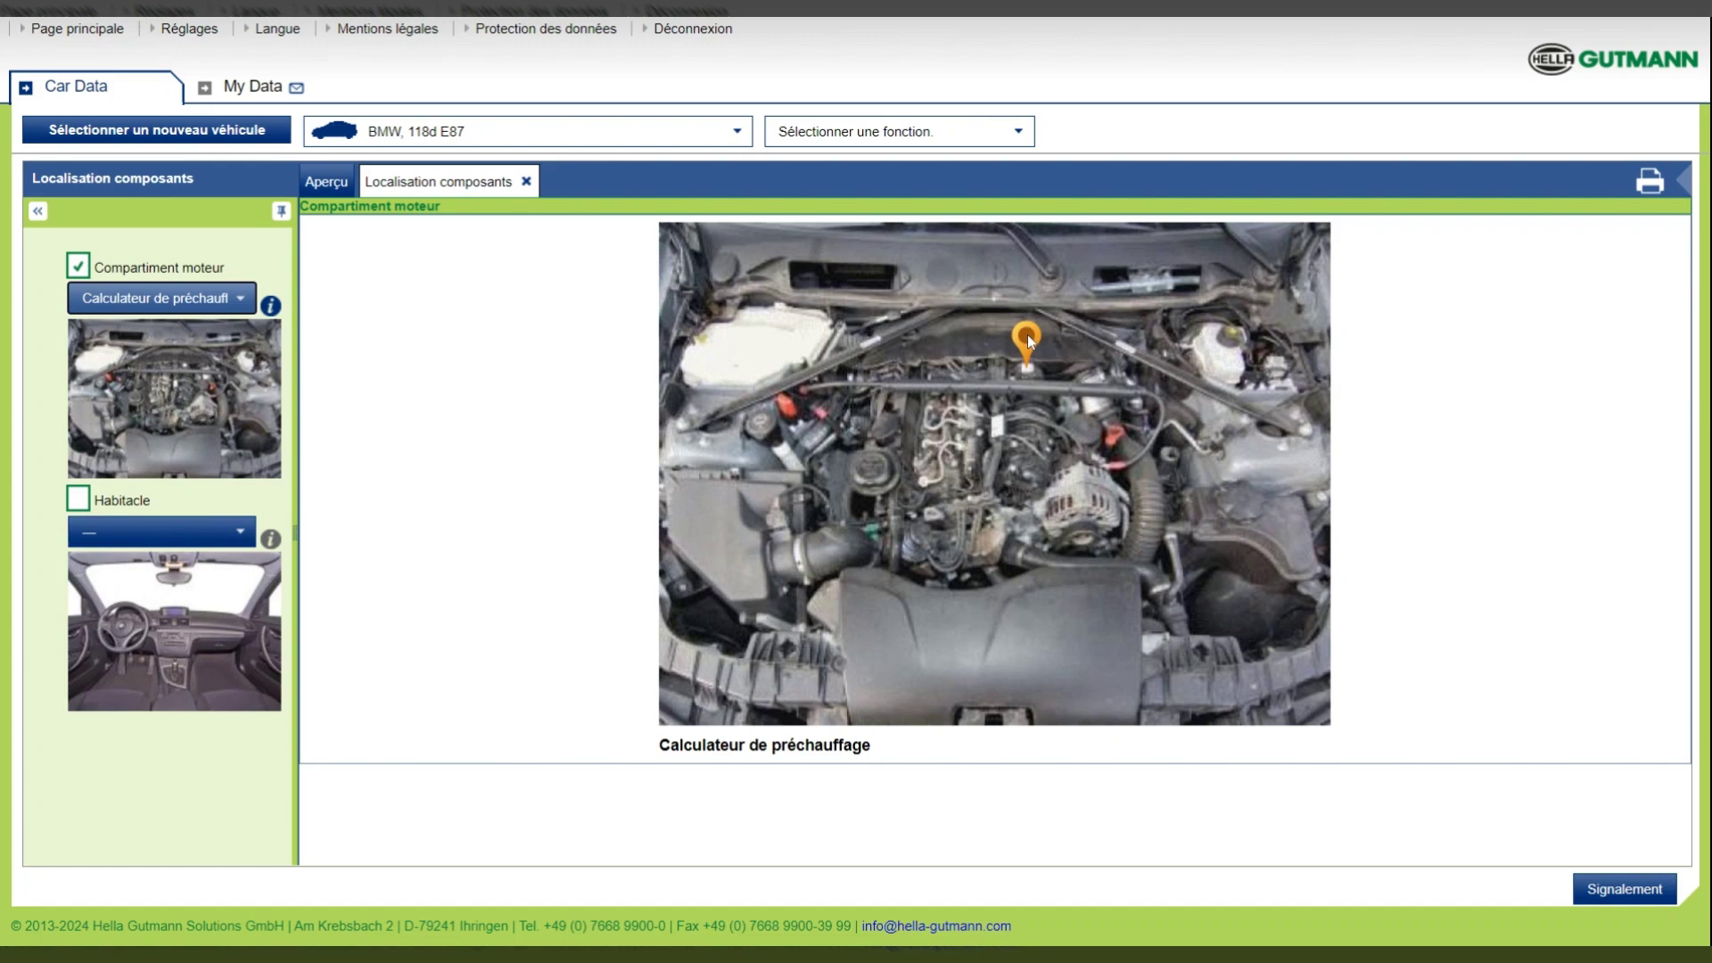
{"action": "left_click", "coordinate": [526, 182]}
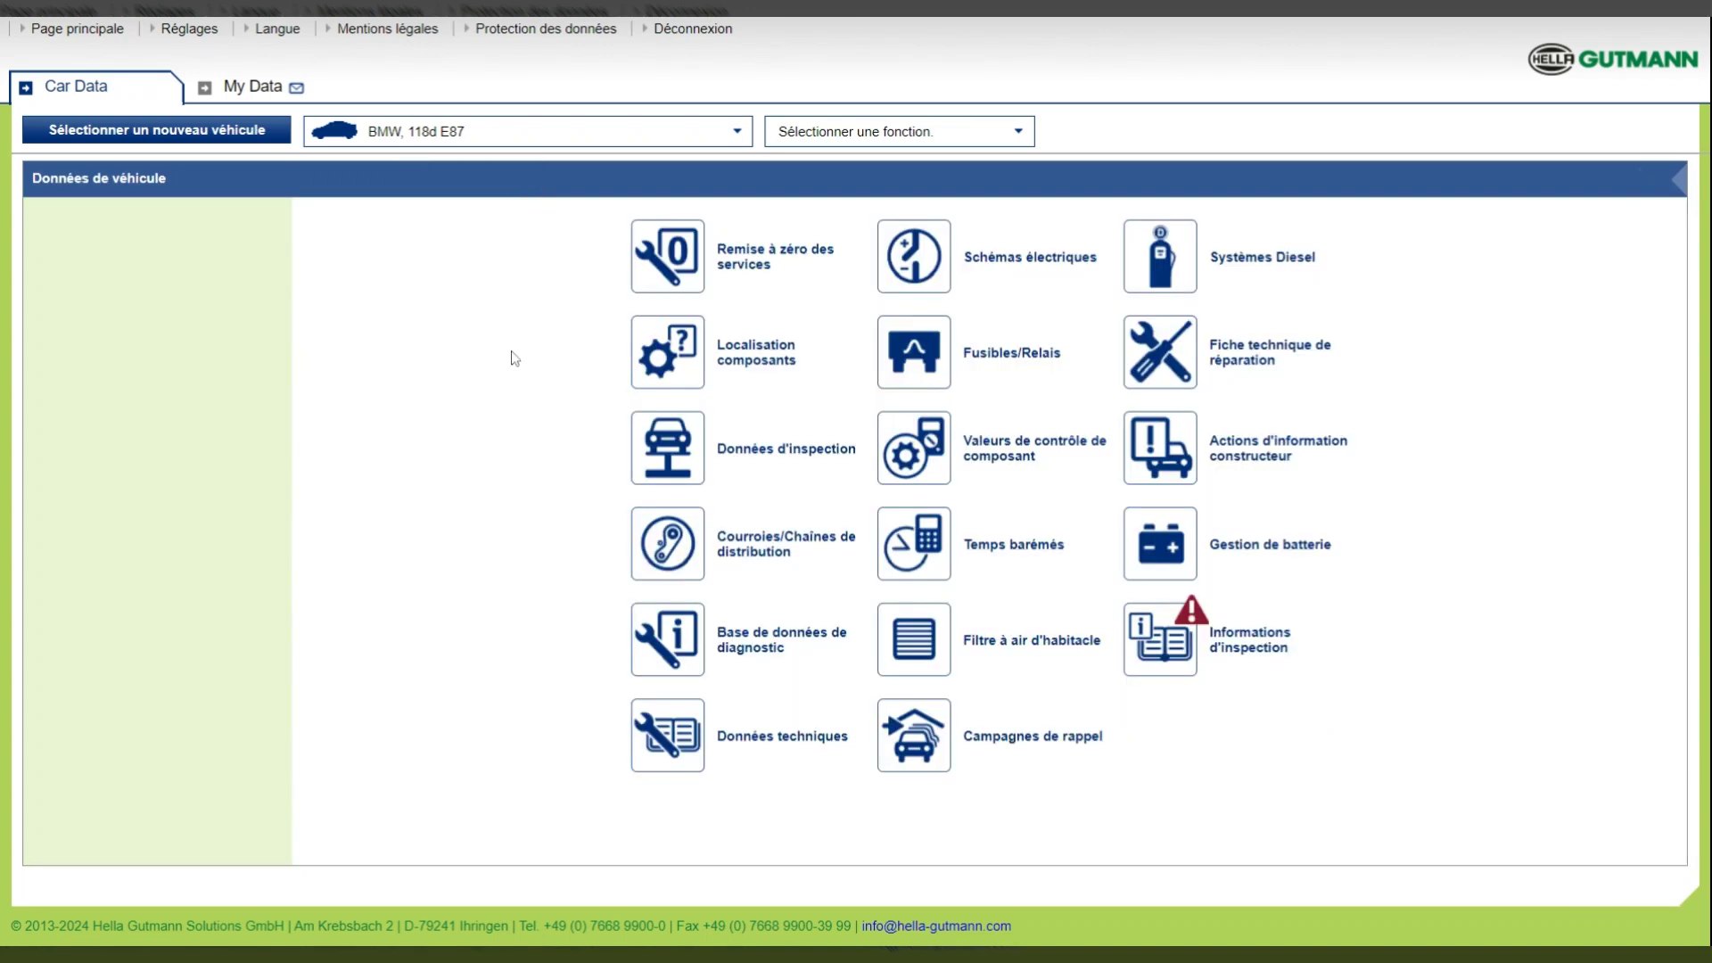
Display and review the variable-interval inspection plan for "Engine oil" and "Vehicle check", then close the inspection data.
{"action": "left_click", "coordinate": [672, 458]}
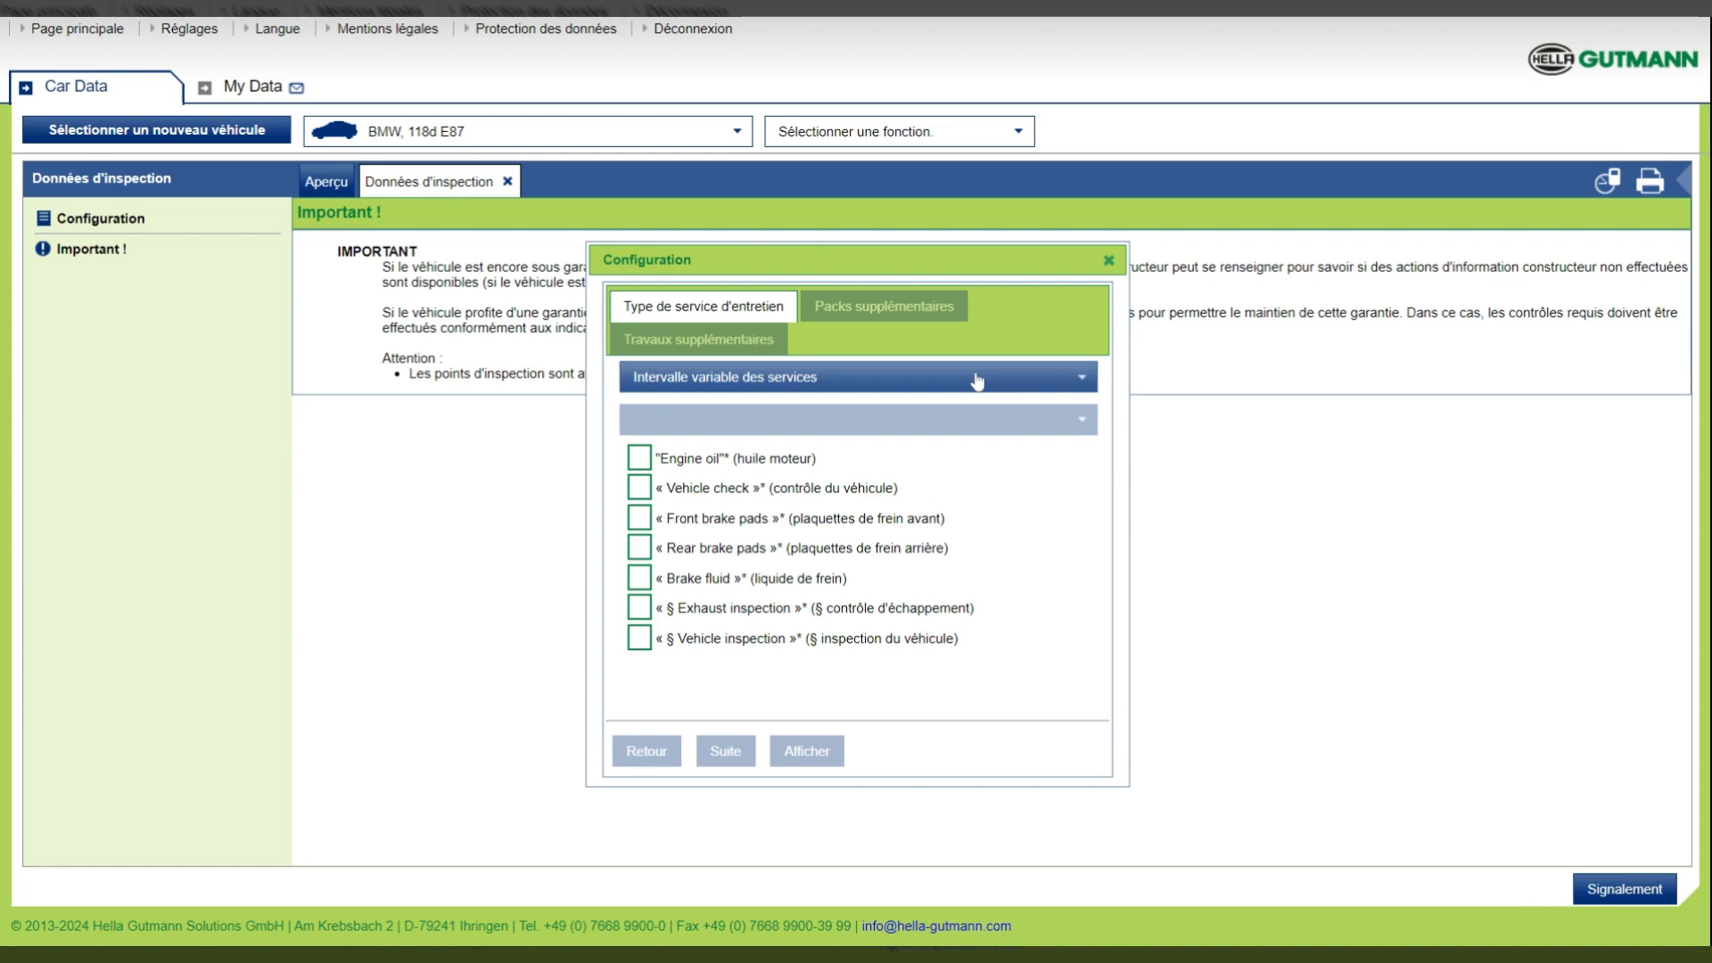
{"action": "left_click", "coordinate": [641, 456]}
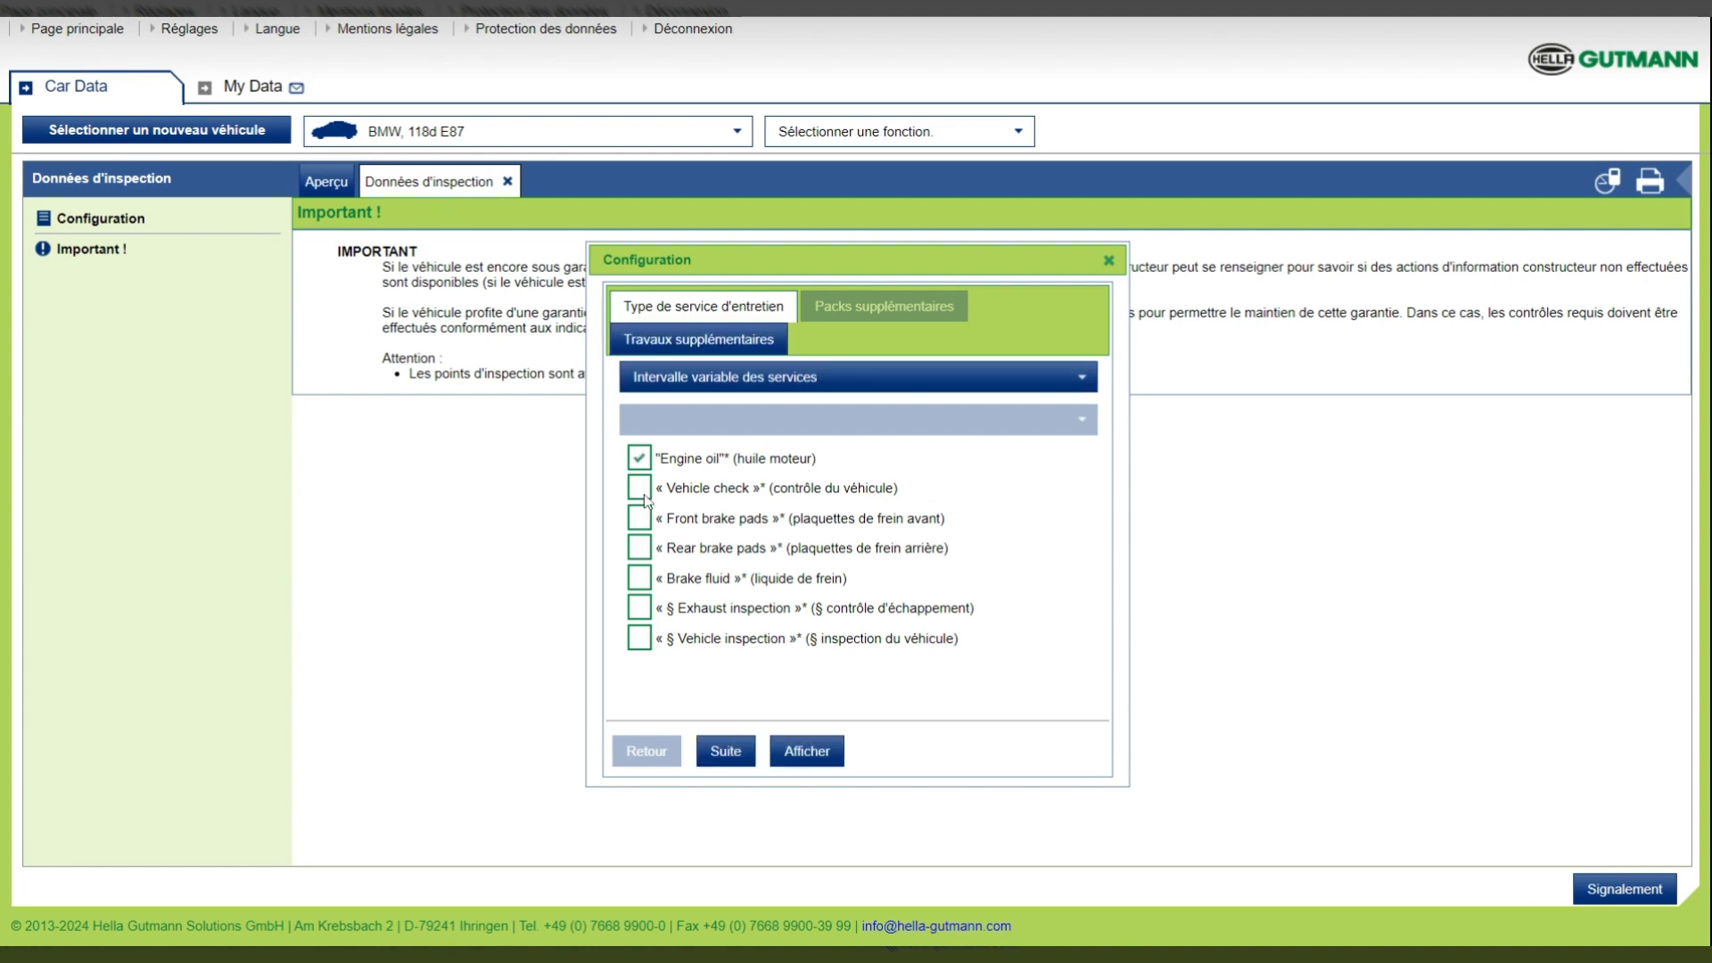
{"action": "left_click", "coordinate": [645, 500]}
{"action": "left_click", "coordinate": [808, 751]}
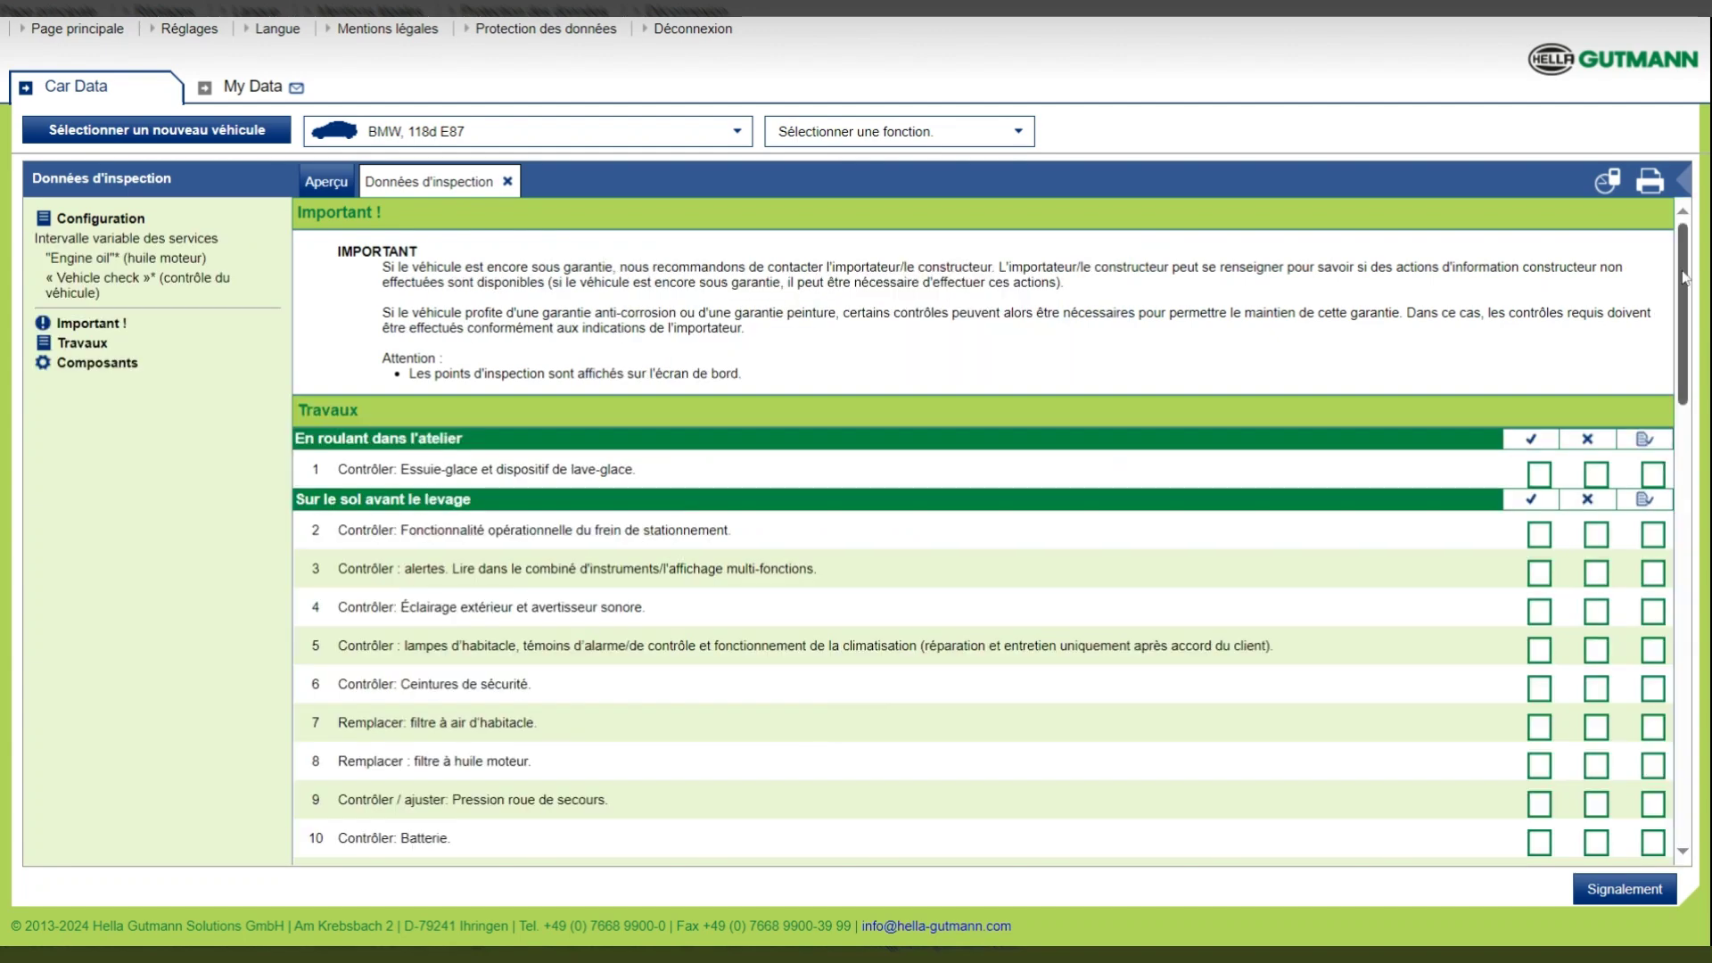
{"action": "left_click_drag", "start_coordinate": [1683, 278], "coordinate": [1684, 684]}
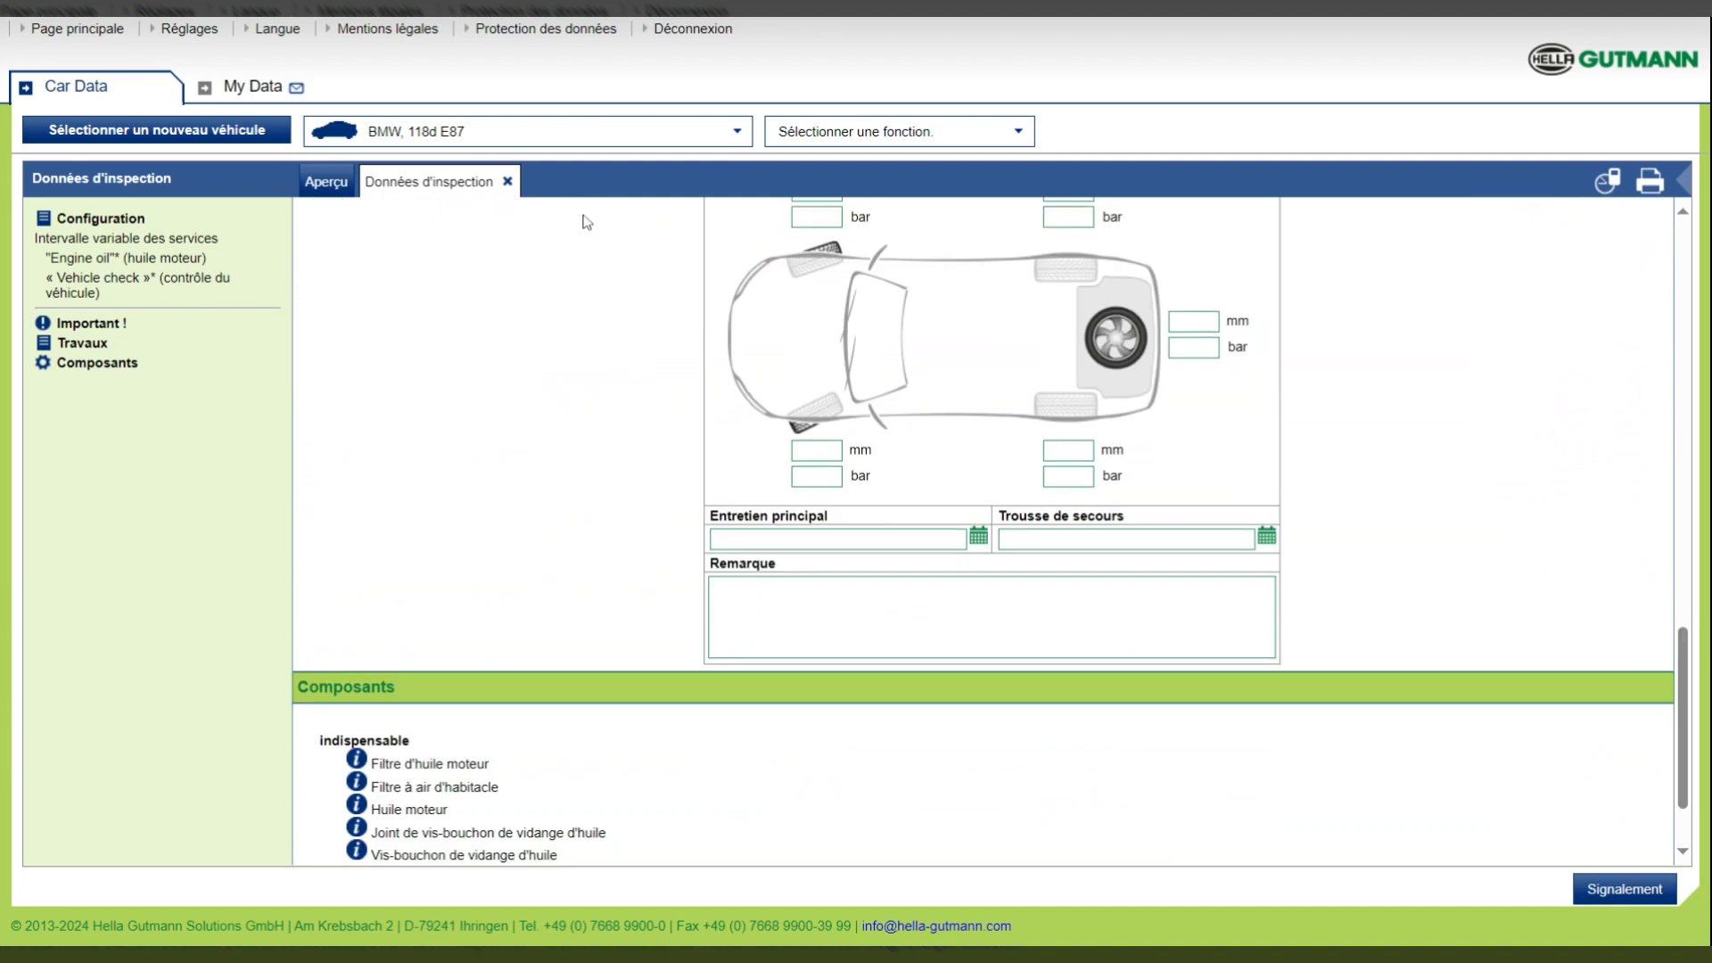
{"action": "left_click", "coordinate": [507, 182]}
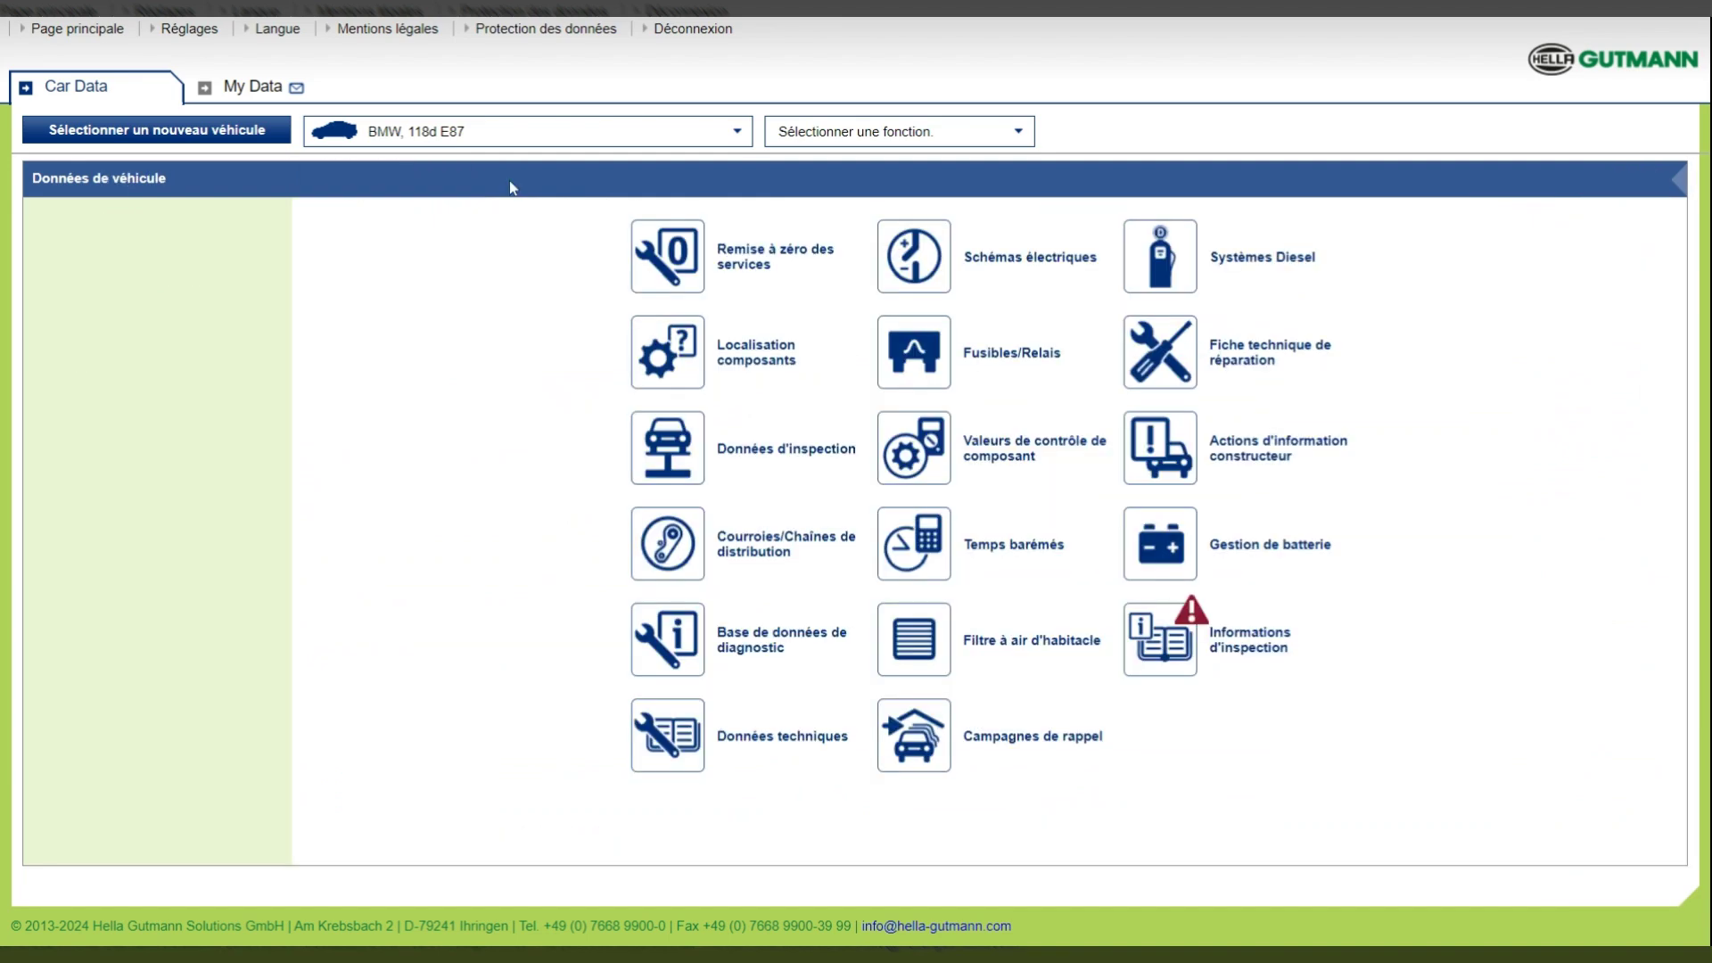
Display all sections of the timing belt/chain procedure, review them through "Montage 2", and close the procedure.
{"action": "left_click", "coordinate": [677, 558]}
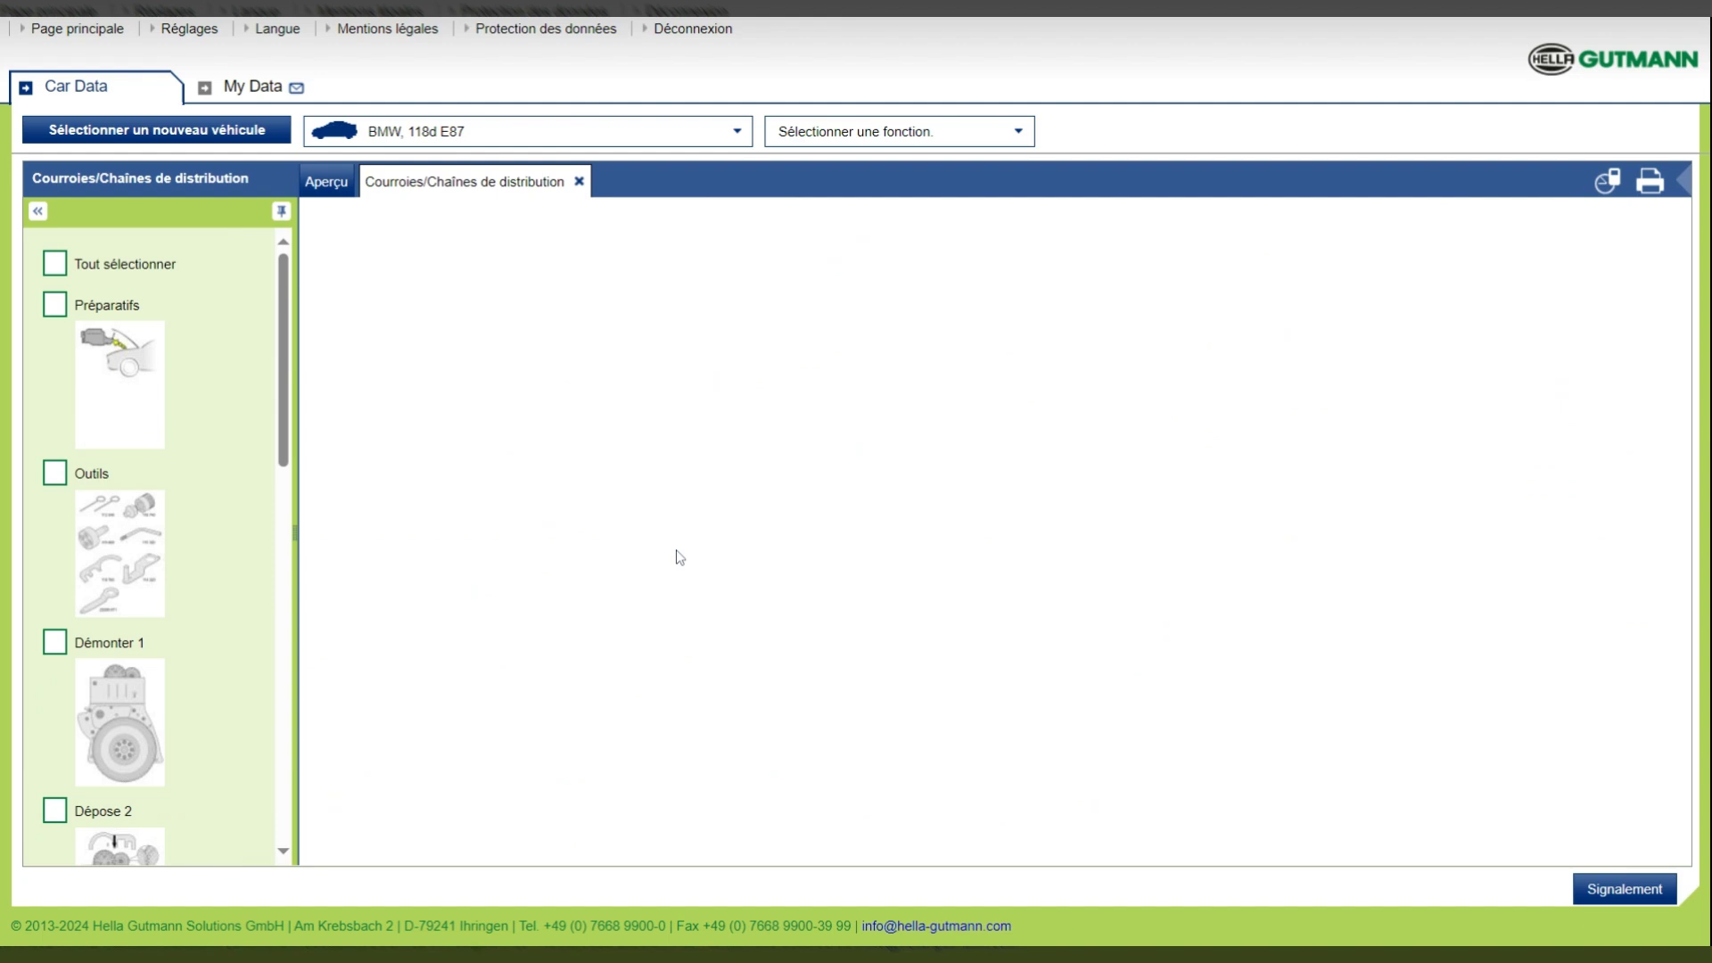
{"action": "left_click", "coordinate": [56, 264]}
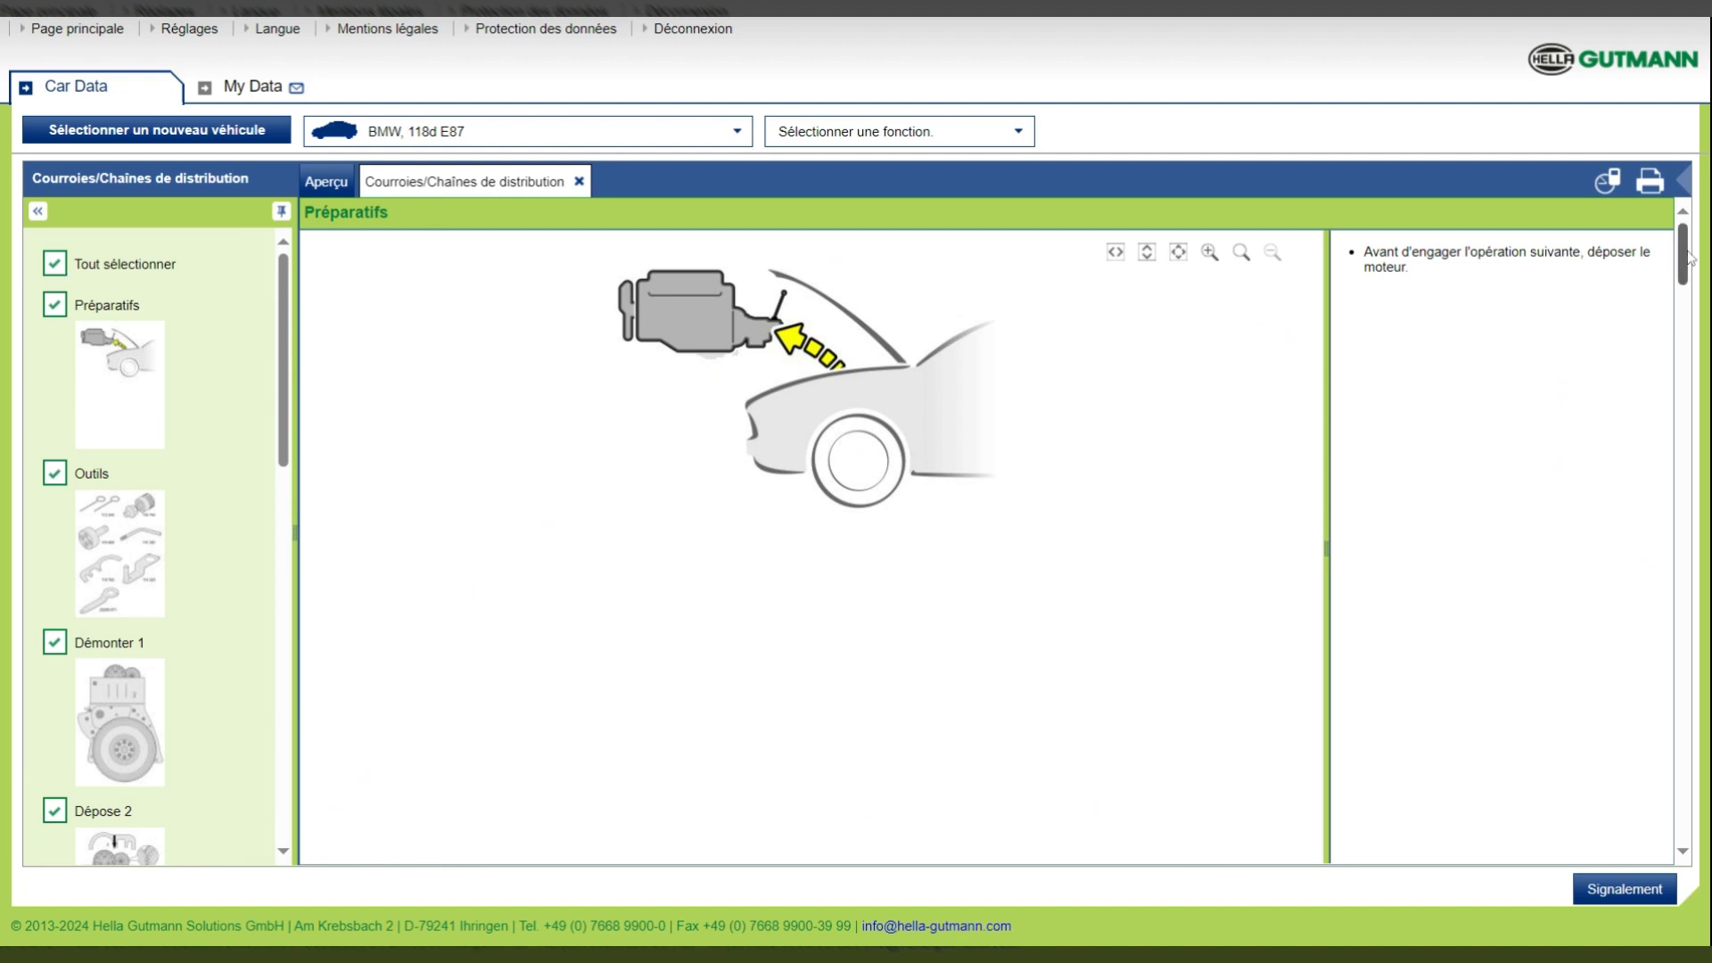
{"action": "left_click_drag", "start_coordinate": [1685, 252], "coordinate": [1704, 673]}
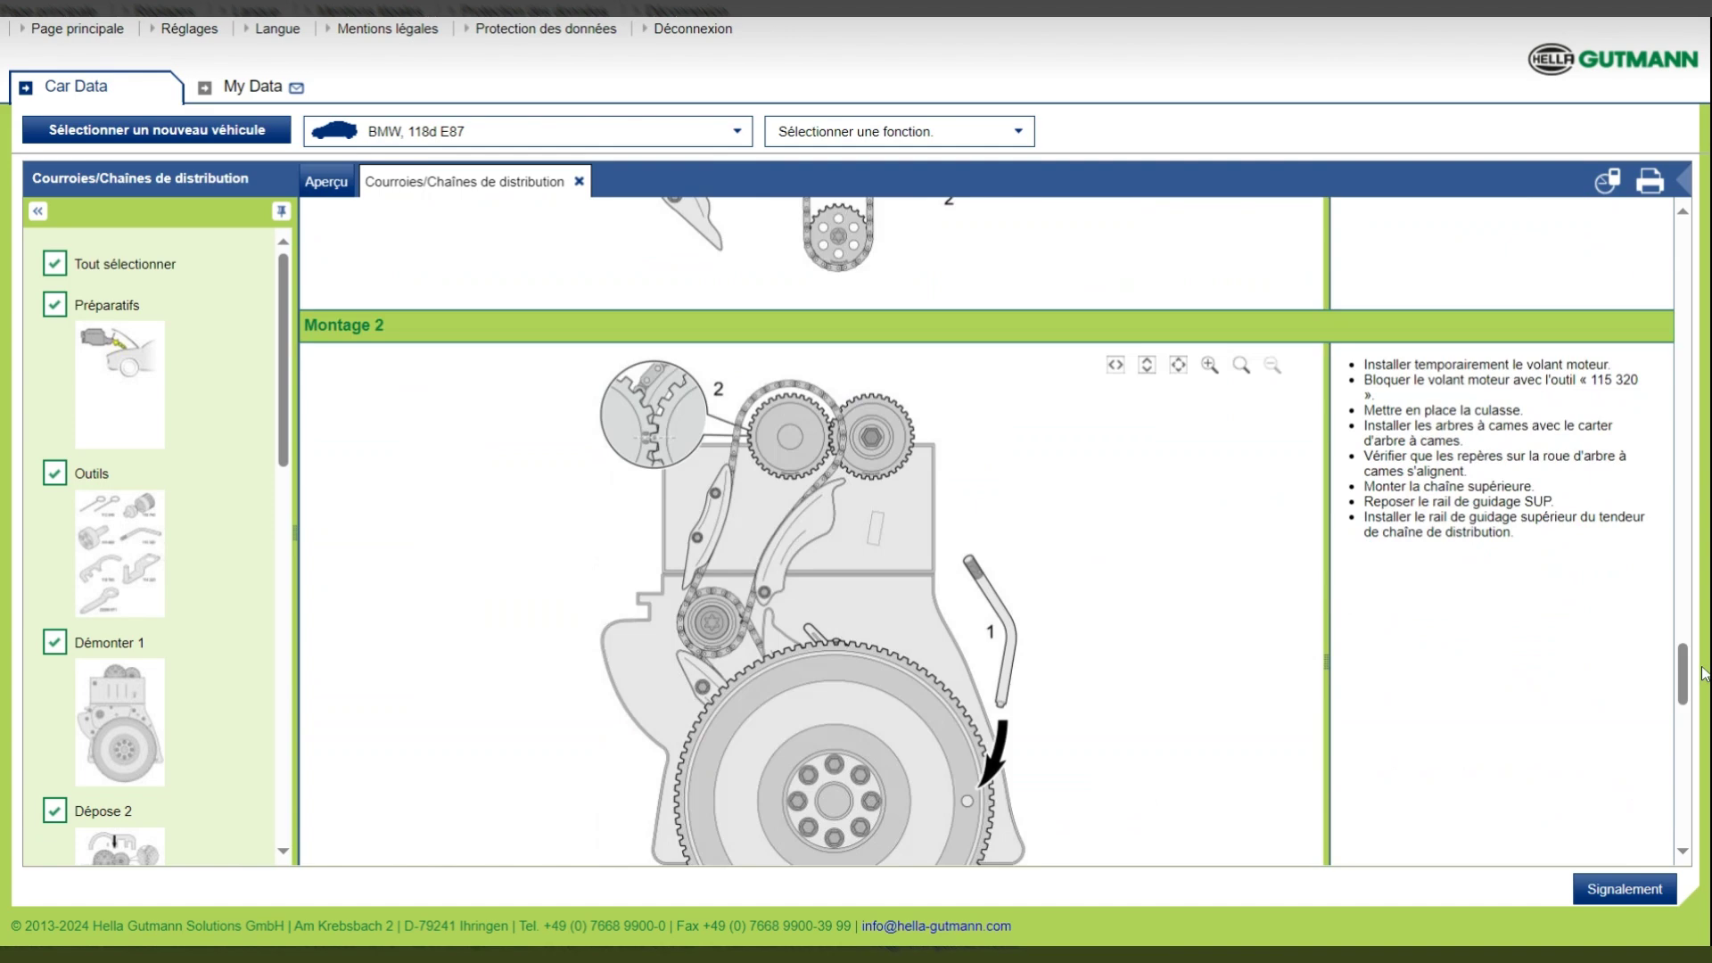
{"action": "left_click", "coordinate": [579, 182]}
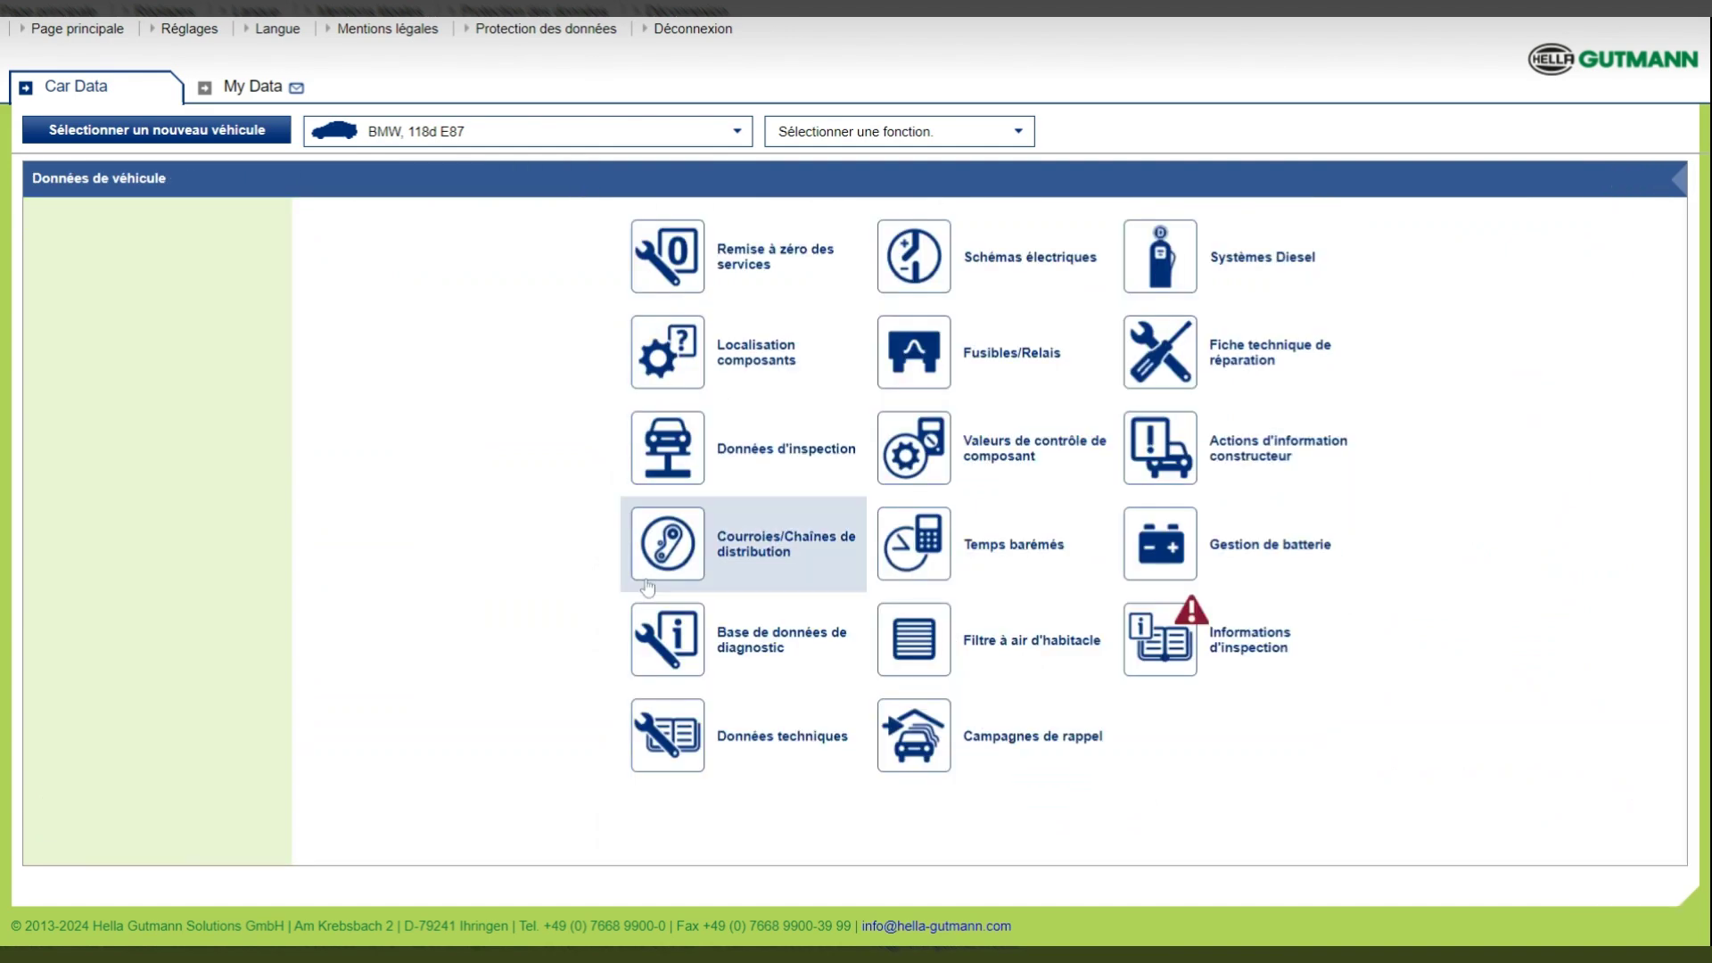
Look up diagnostic database articles for category "GMP (moteur/BDV)", "Démarrage", with the symptom "Ne démarre pas".
{"action": "left_click", "coordinate": [684, 652]}
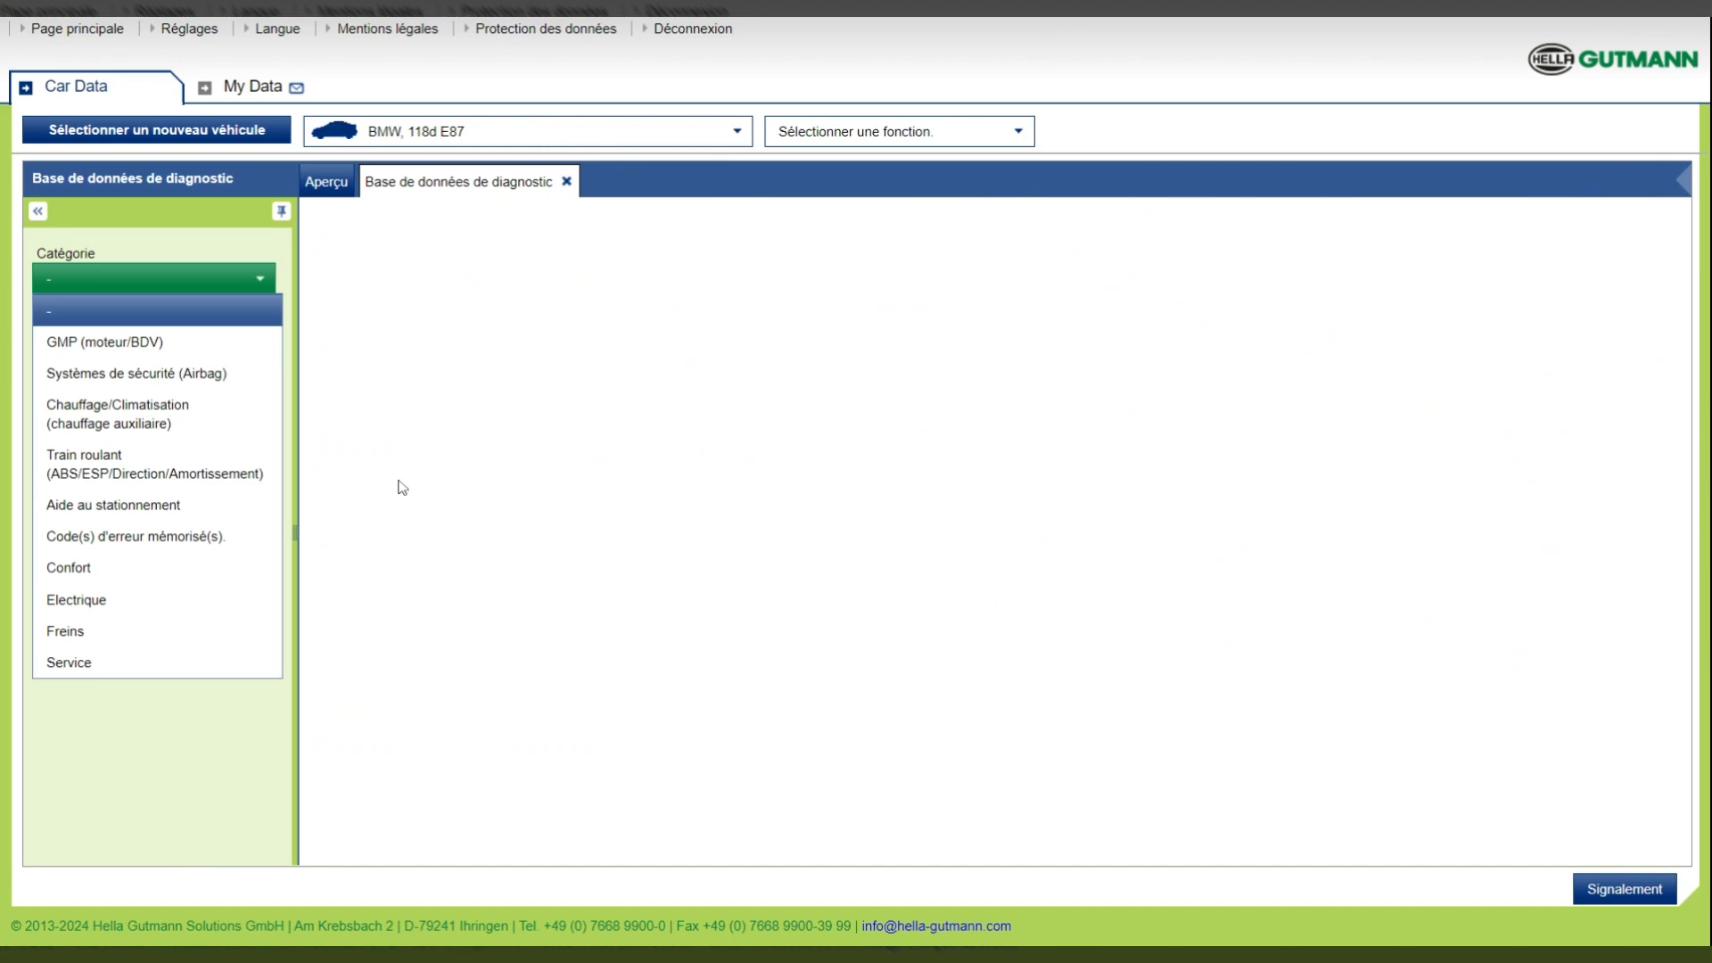
{"action": "left_click", "coordinate": [163, 344]}
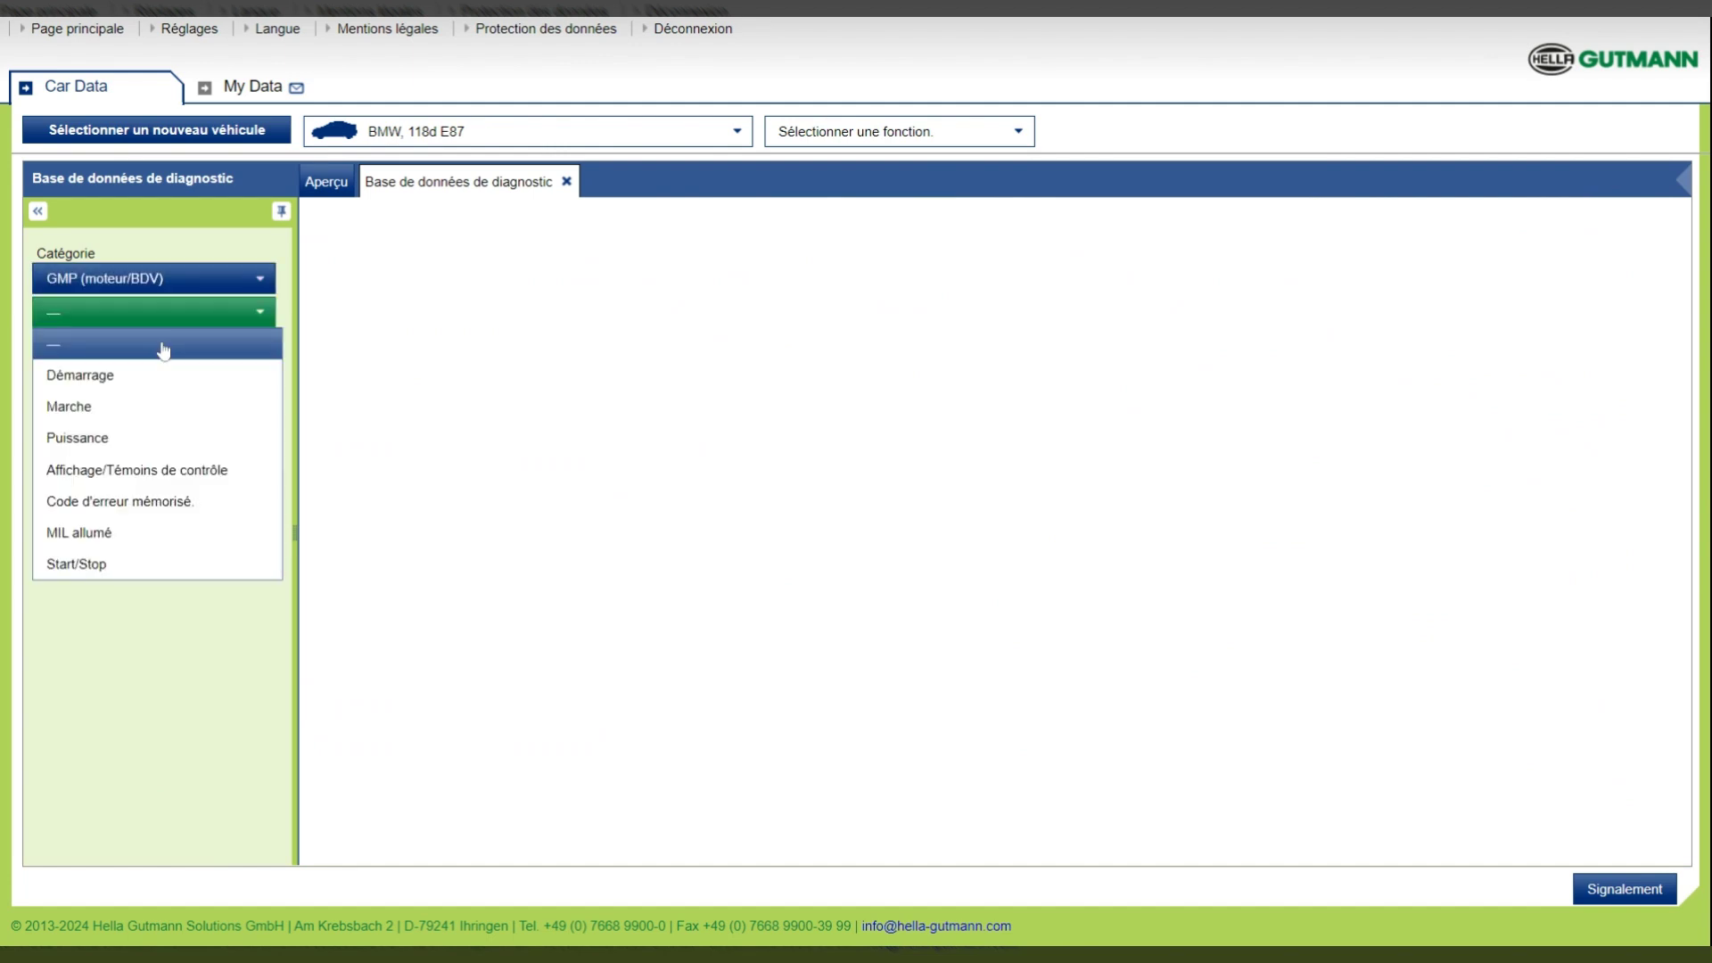
{"action": "left_click", "coordinate": [164, 379]}
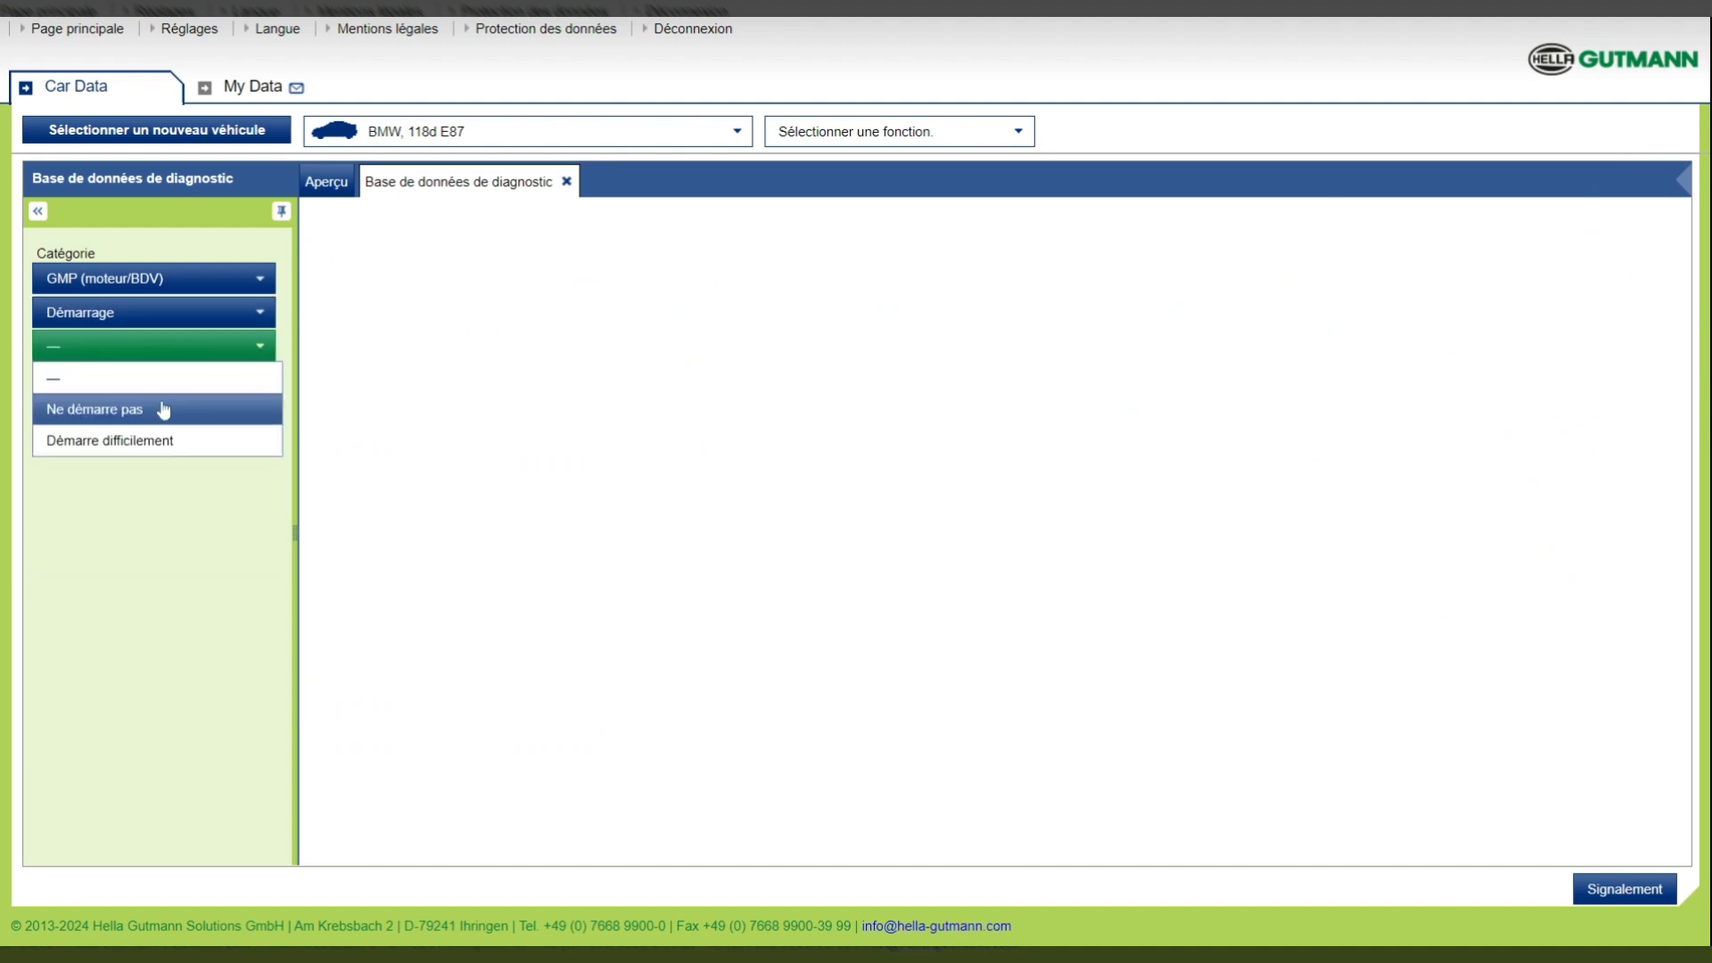
{"action": "left_click", "coordinate": [164, 410]}
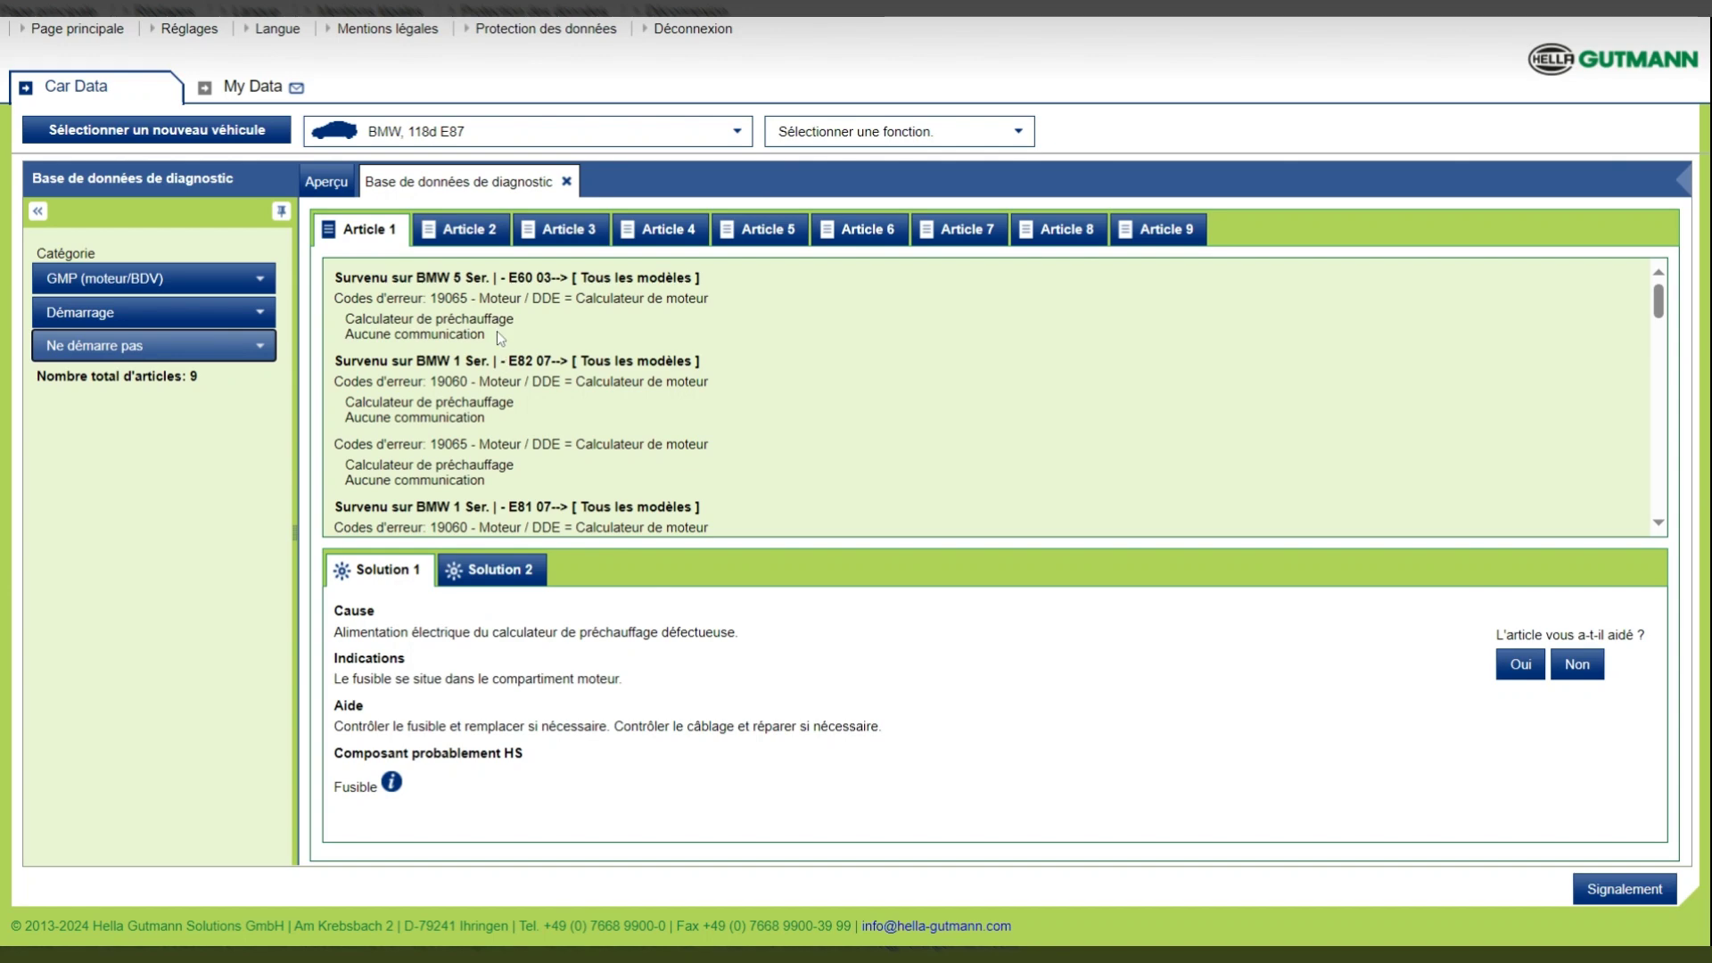
Read articles 2, 3 and 4 on the no-start fault, then close the diagnostic database.
{"action": "left_click", "coordinate": [485, 233]}
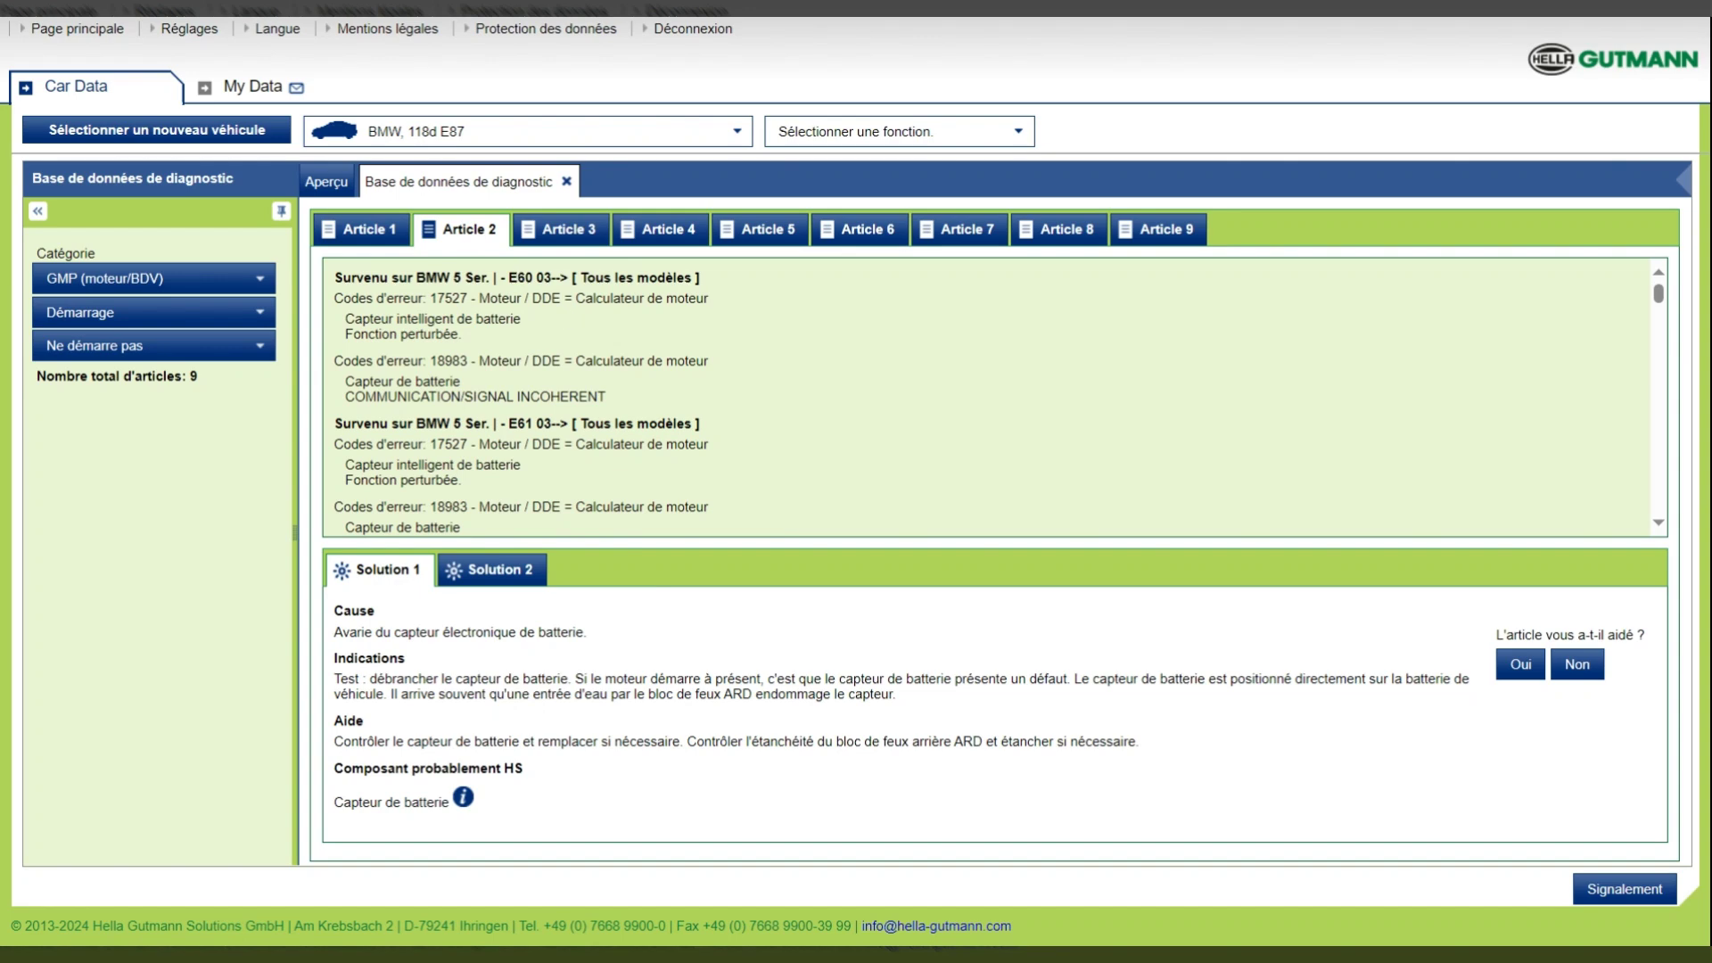
{"action": "left_click", "coordinate": [571, 230]}
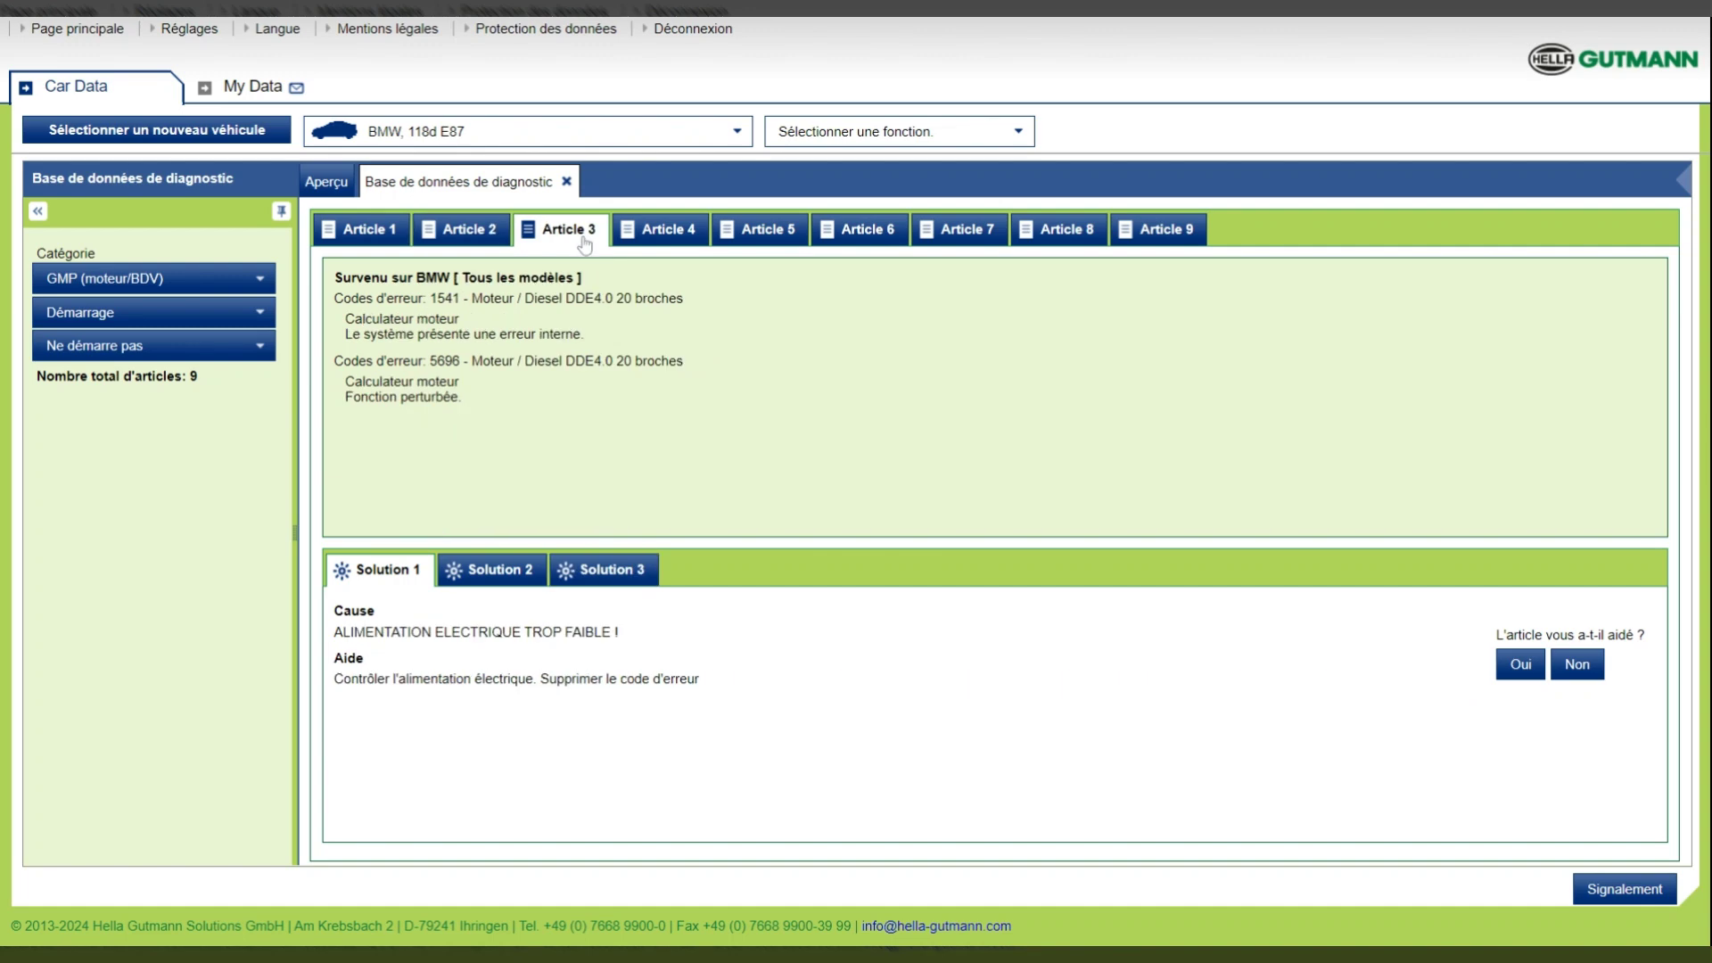
{"action": "left_click", "coordinate": [660, 236]}
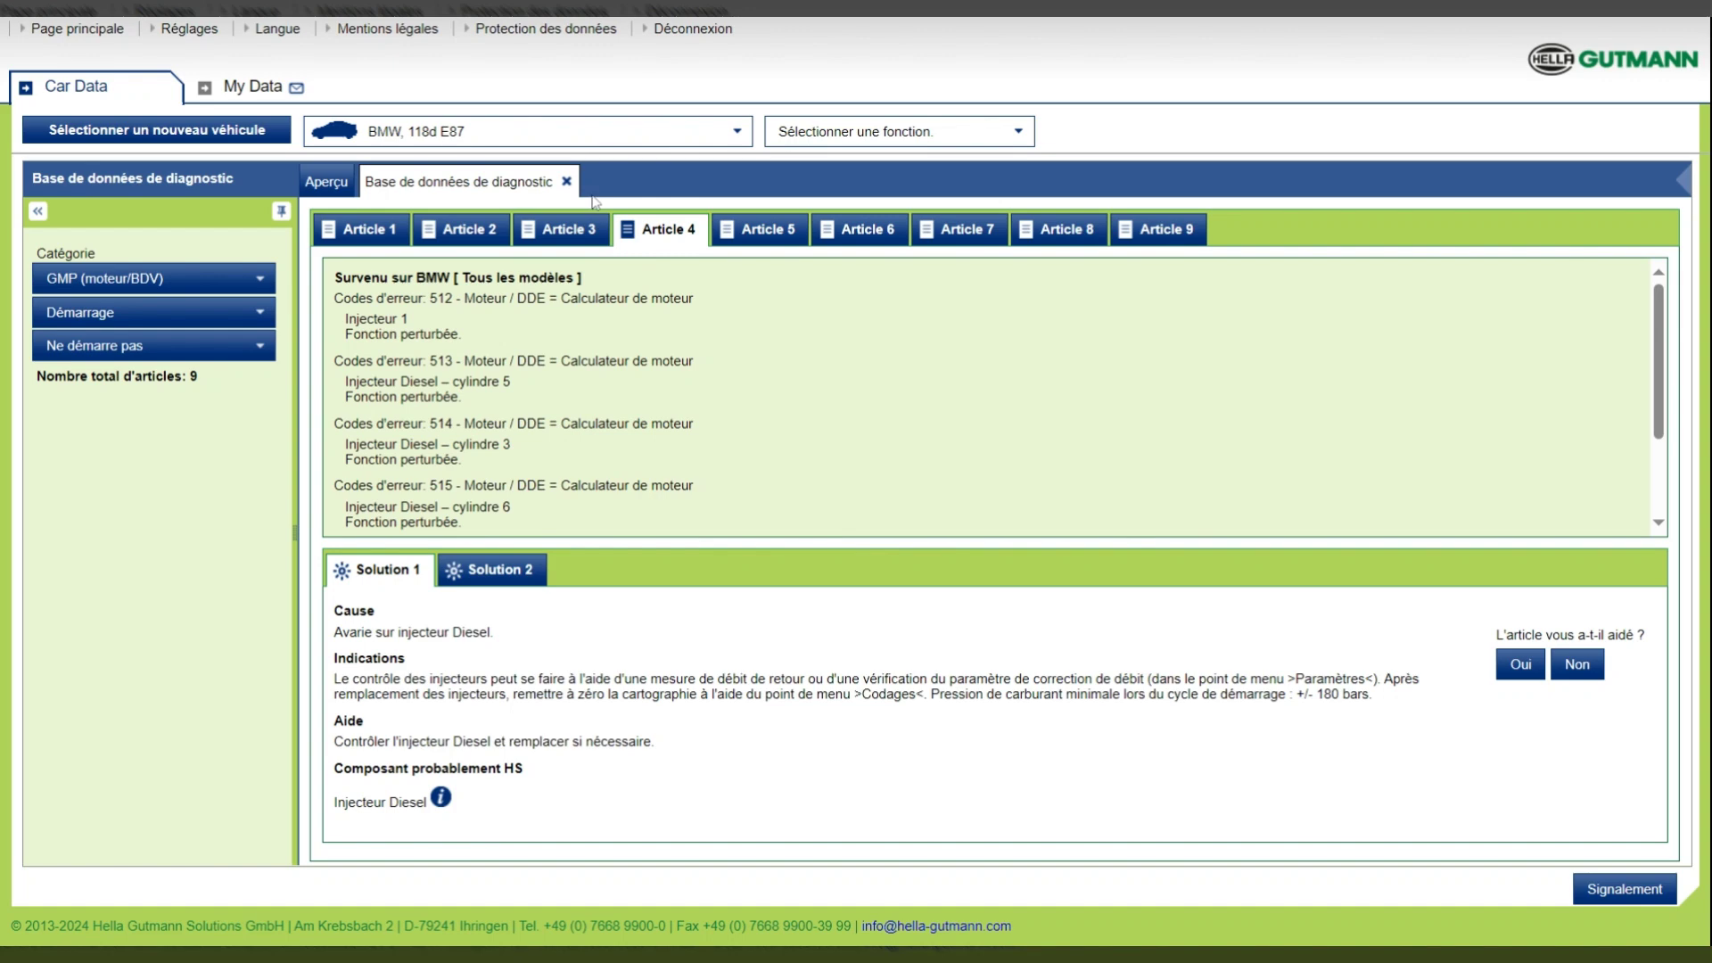
{"action": "left_click", "coordinate": [567, 182]}
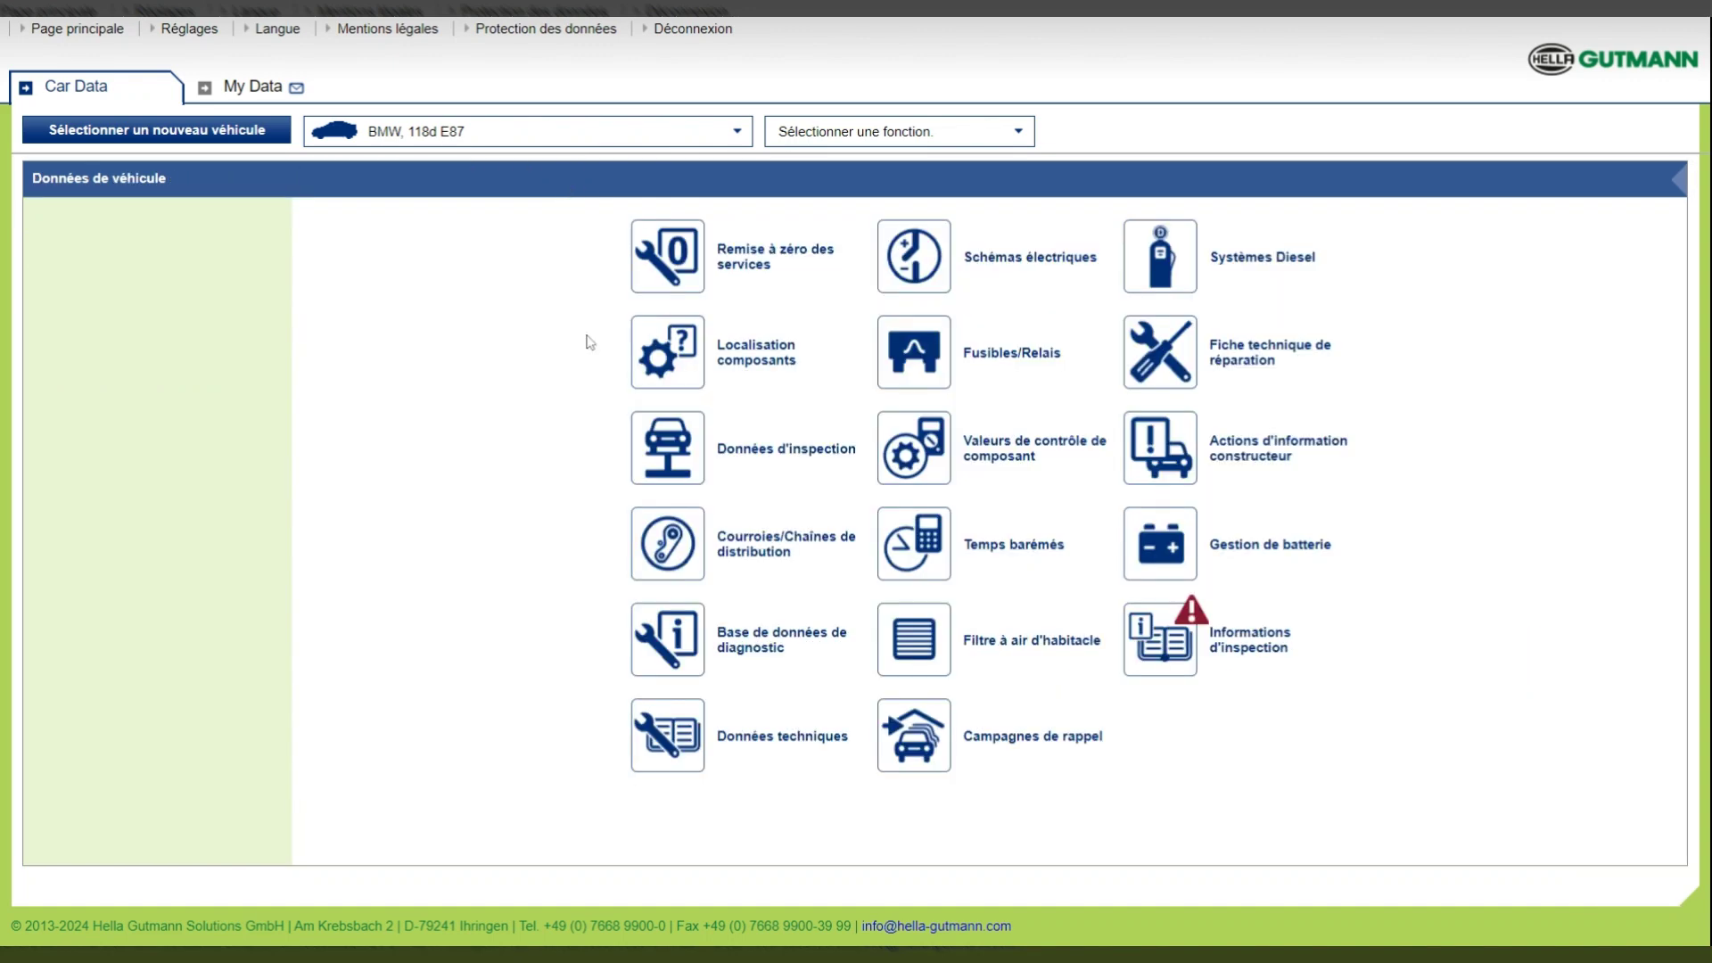
Examine the "Moteur" technical data, including the engine architecture illustration and the tightening torques.
{"action": "left_click", "coordinate": [665, 724]}
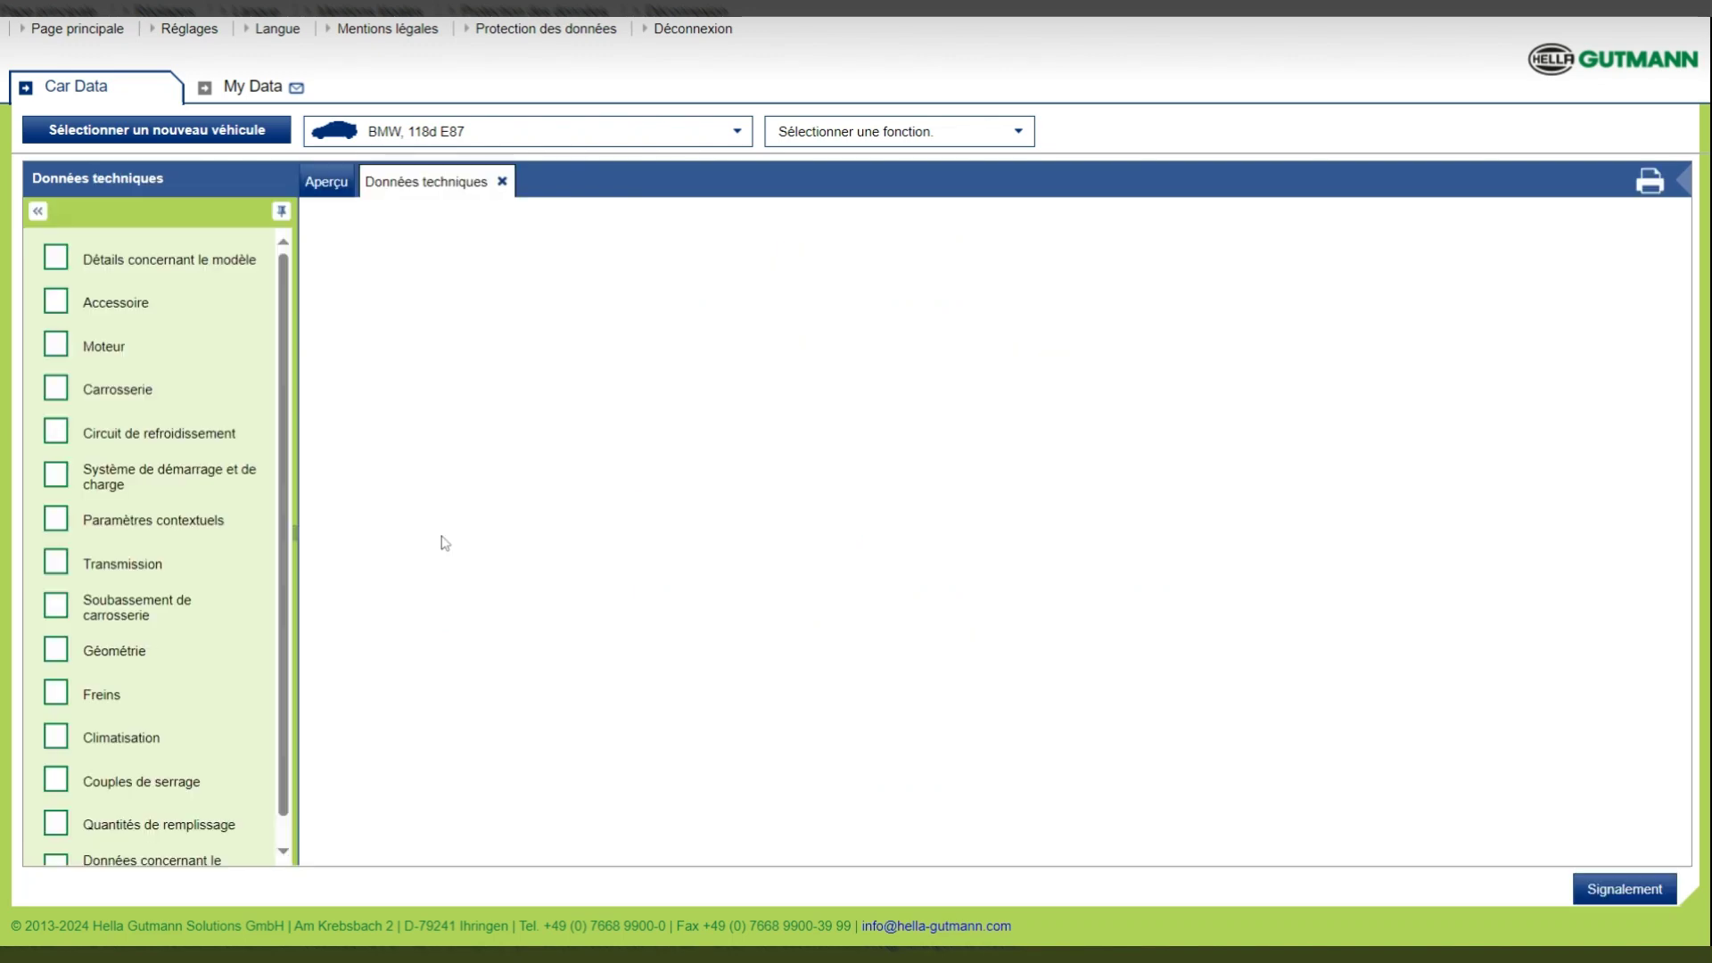
{"action": "left_click", "coordinate": [57, 349]}
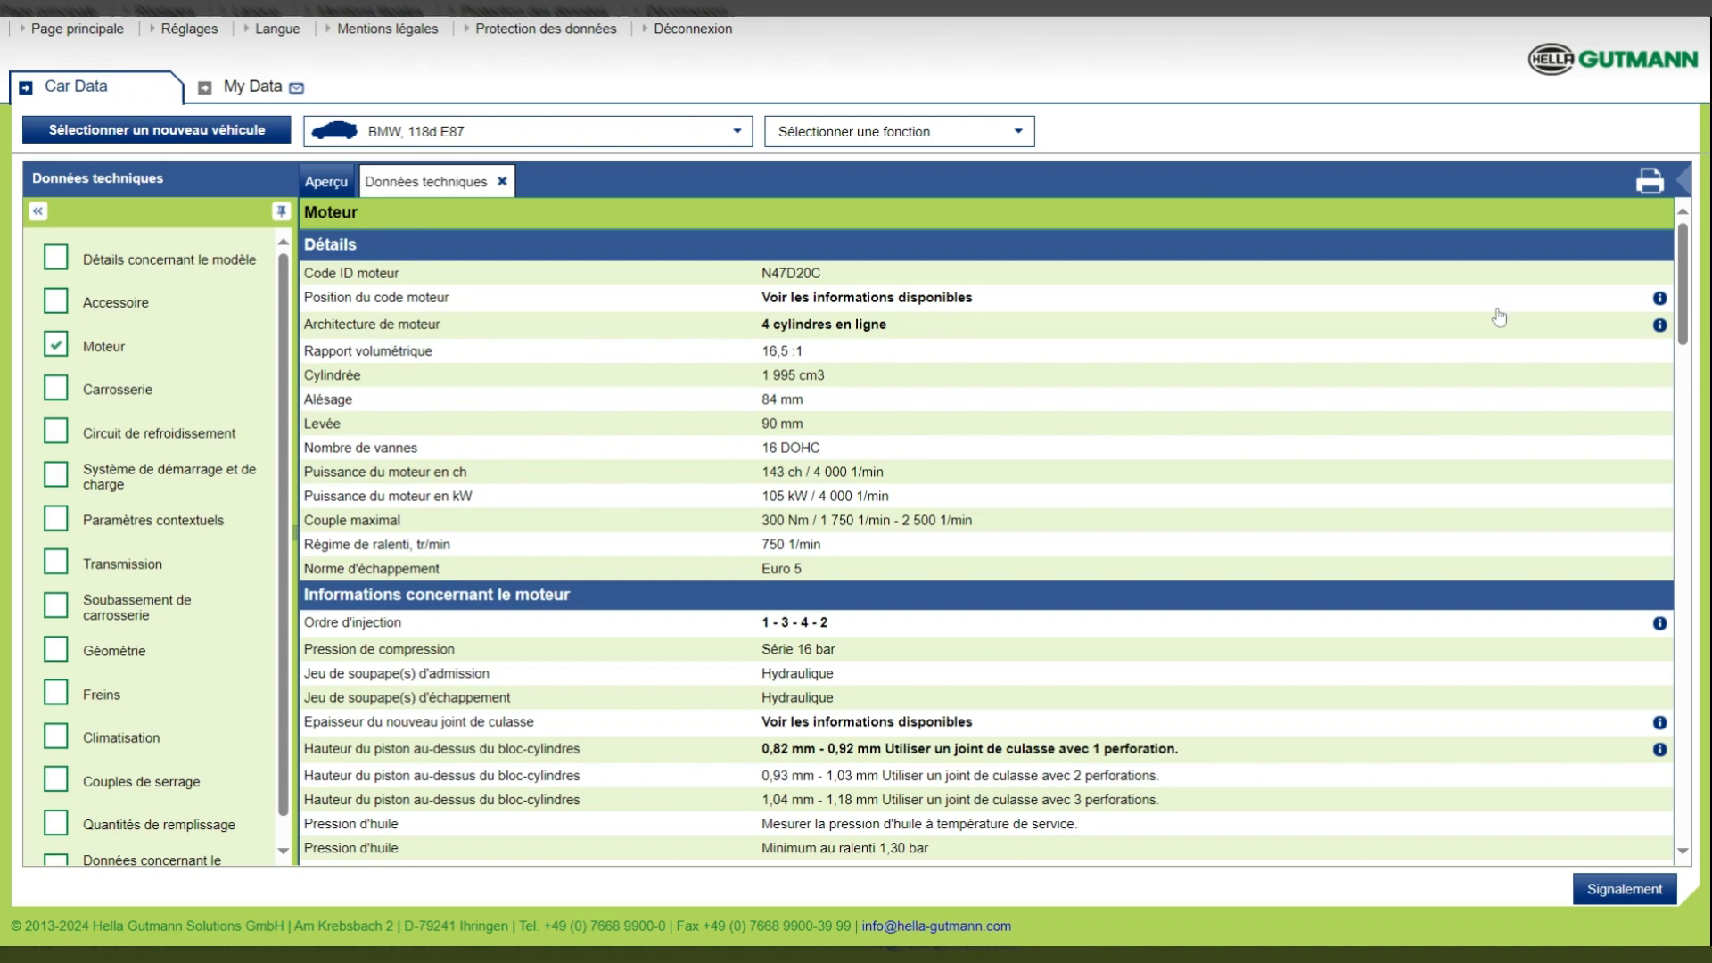
{"action": "left_click", "coordinate": [1659, 326]}
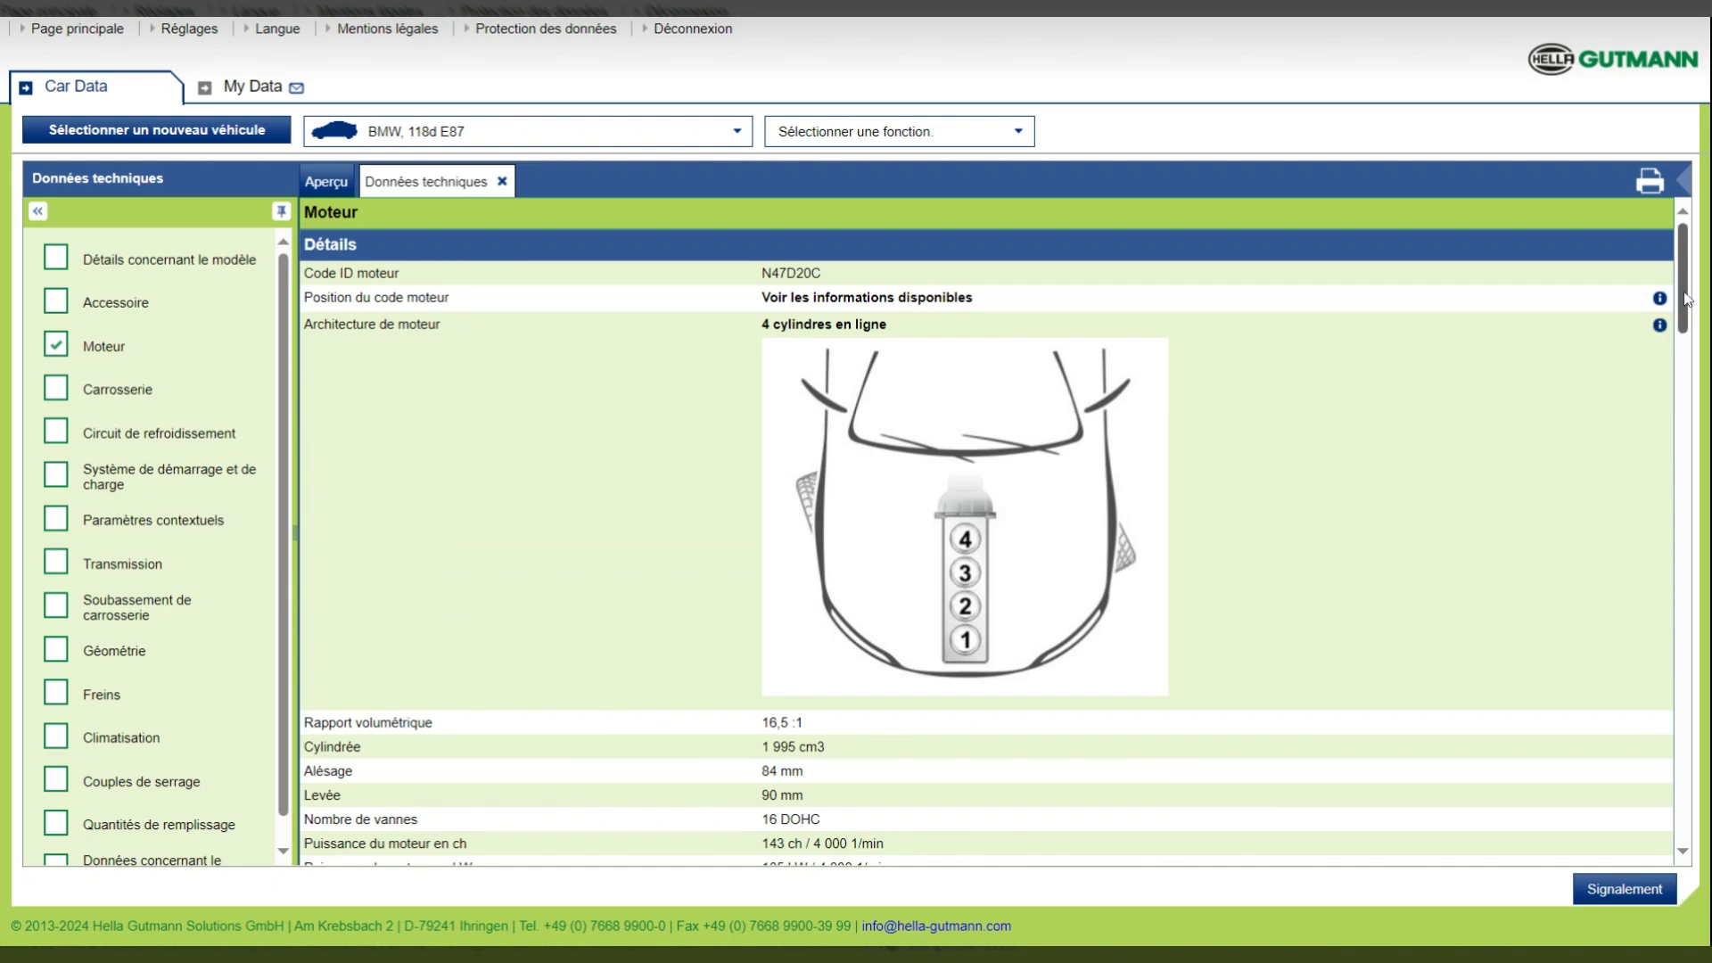
{"action": "left_click", "coordinate": [1659, 326]}
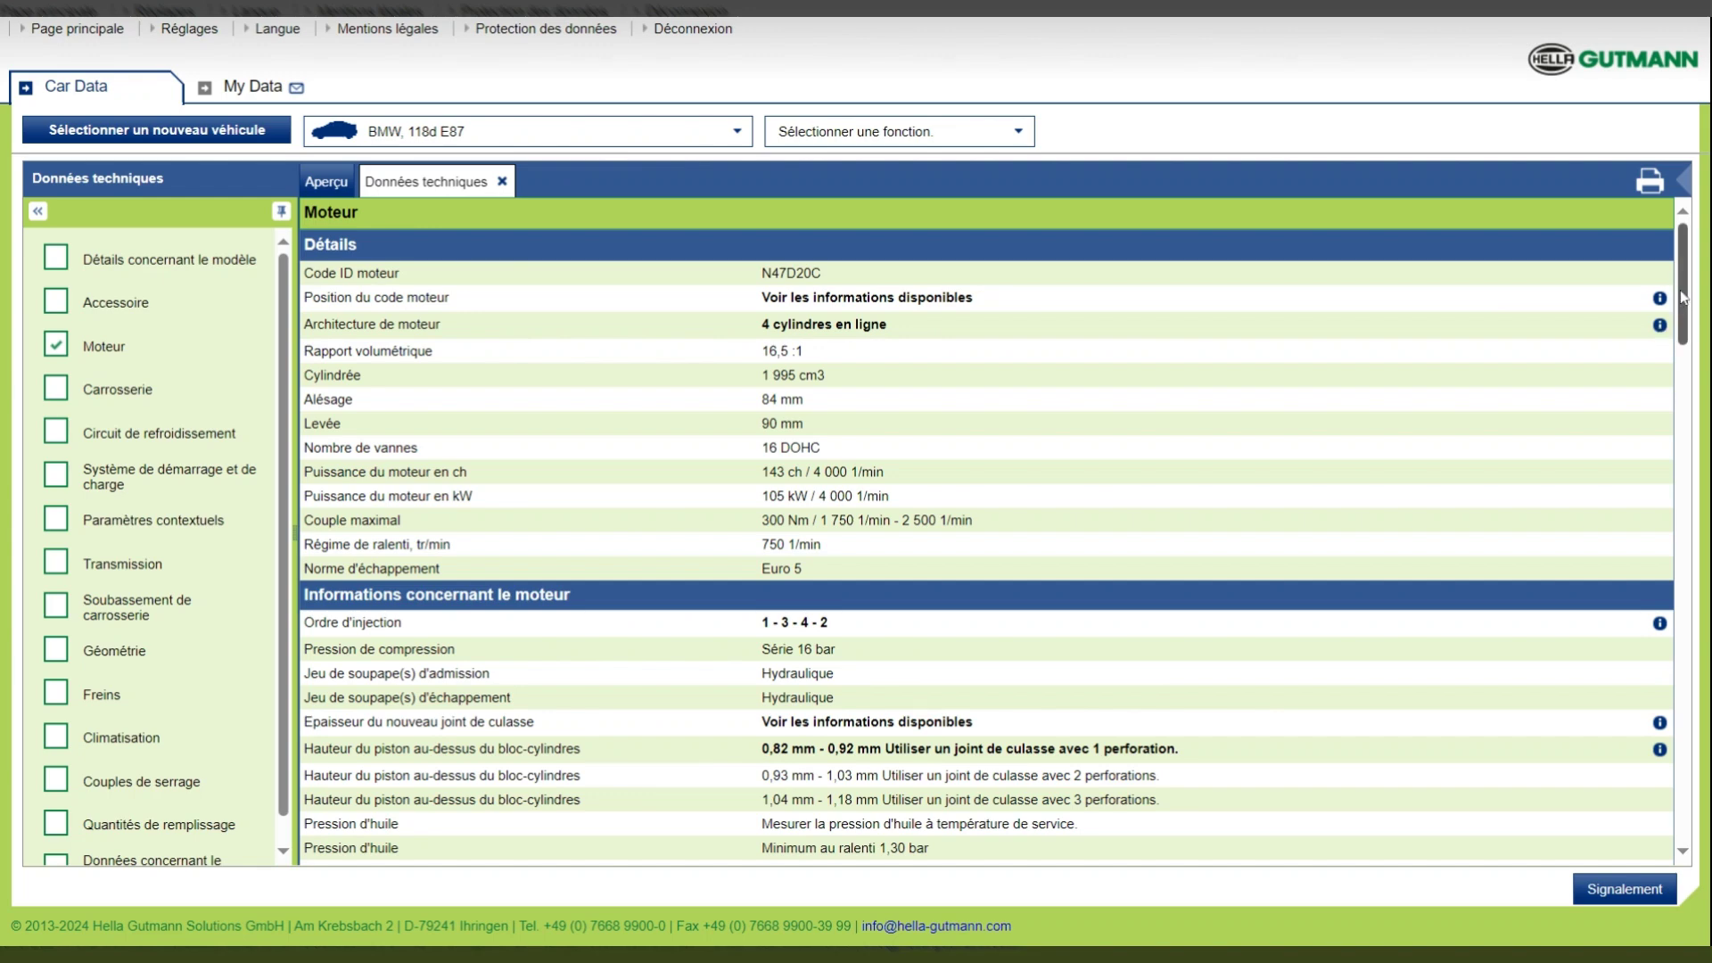
{"action": "left_click_drag", "start_coordinate": [1683, 297], "coordinate": [1694, 509]}
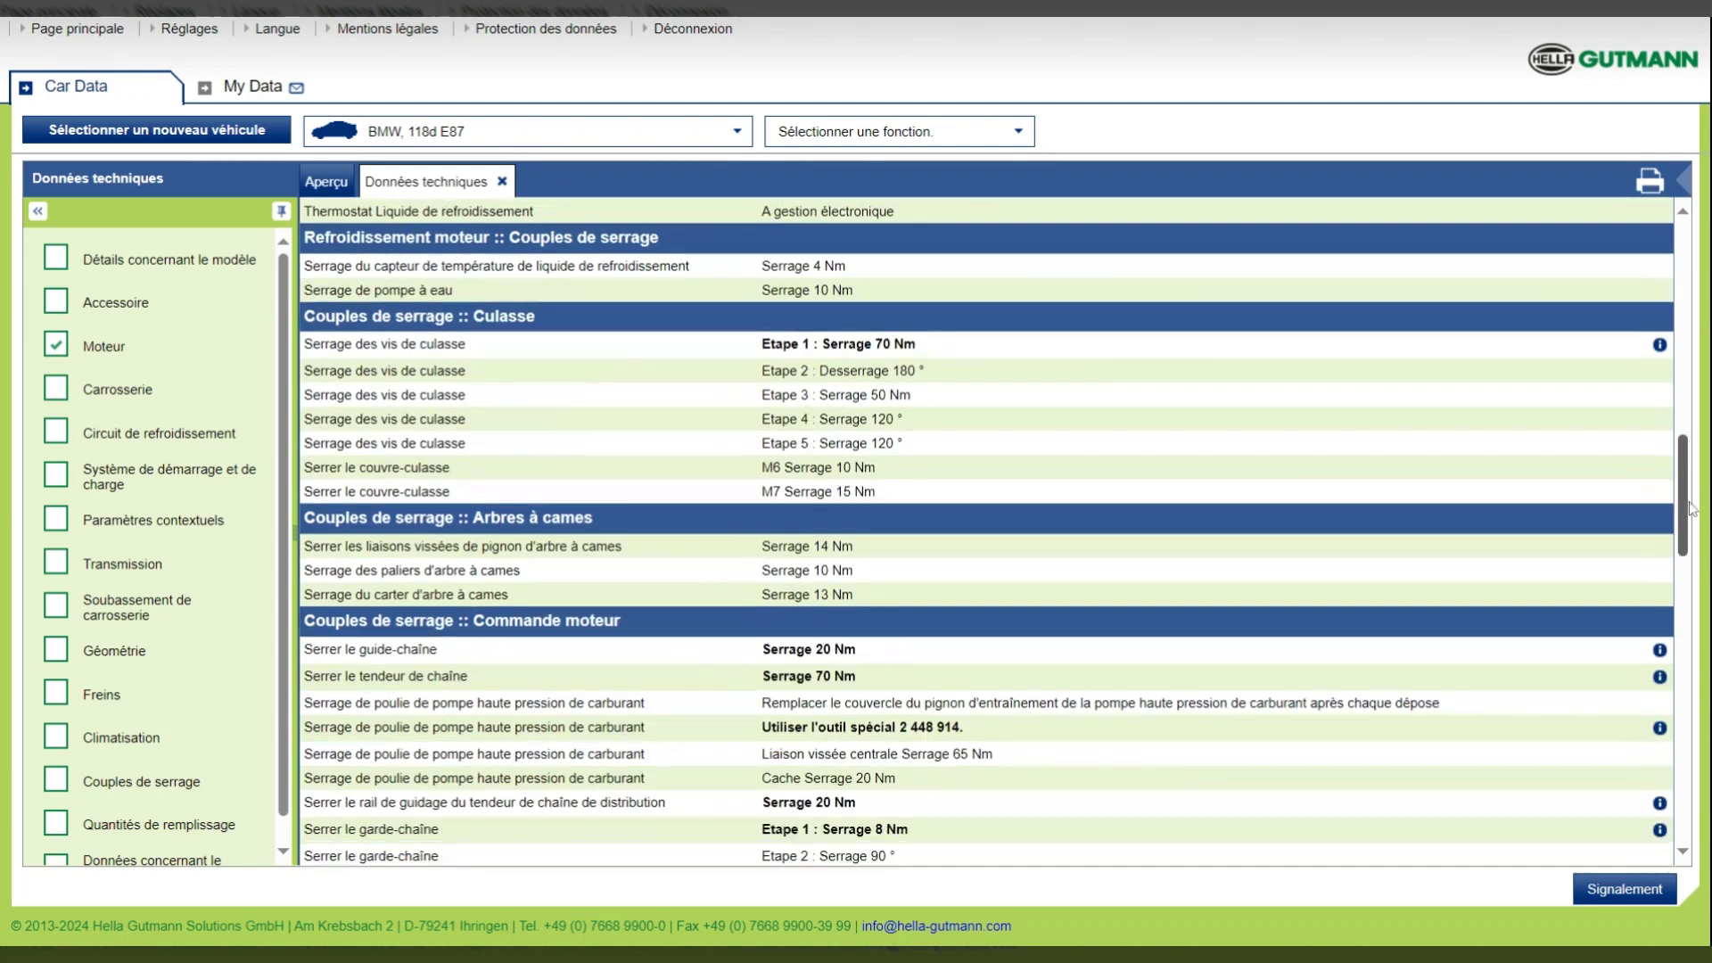
Show only the "Climatisation" technical data in place of "Moteur", then clear it, check the remaining categories and close the technical data.
{"action": "left_click", "coordinate": [59, 347]}
{"action": "left_click", "coordinate": [57, 738]}
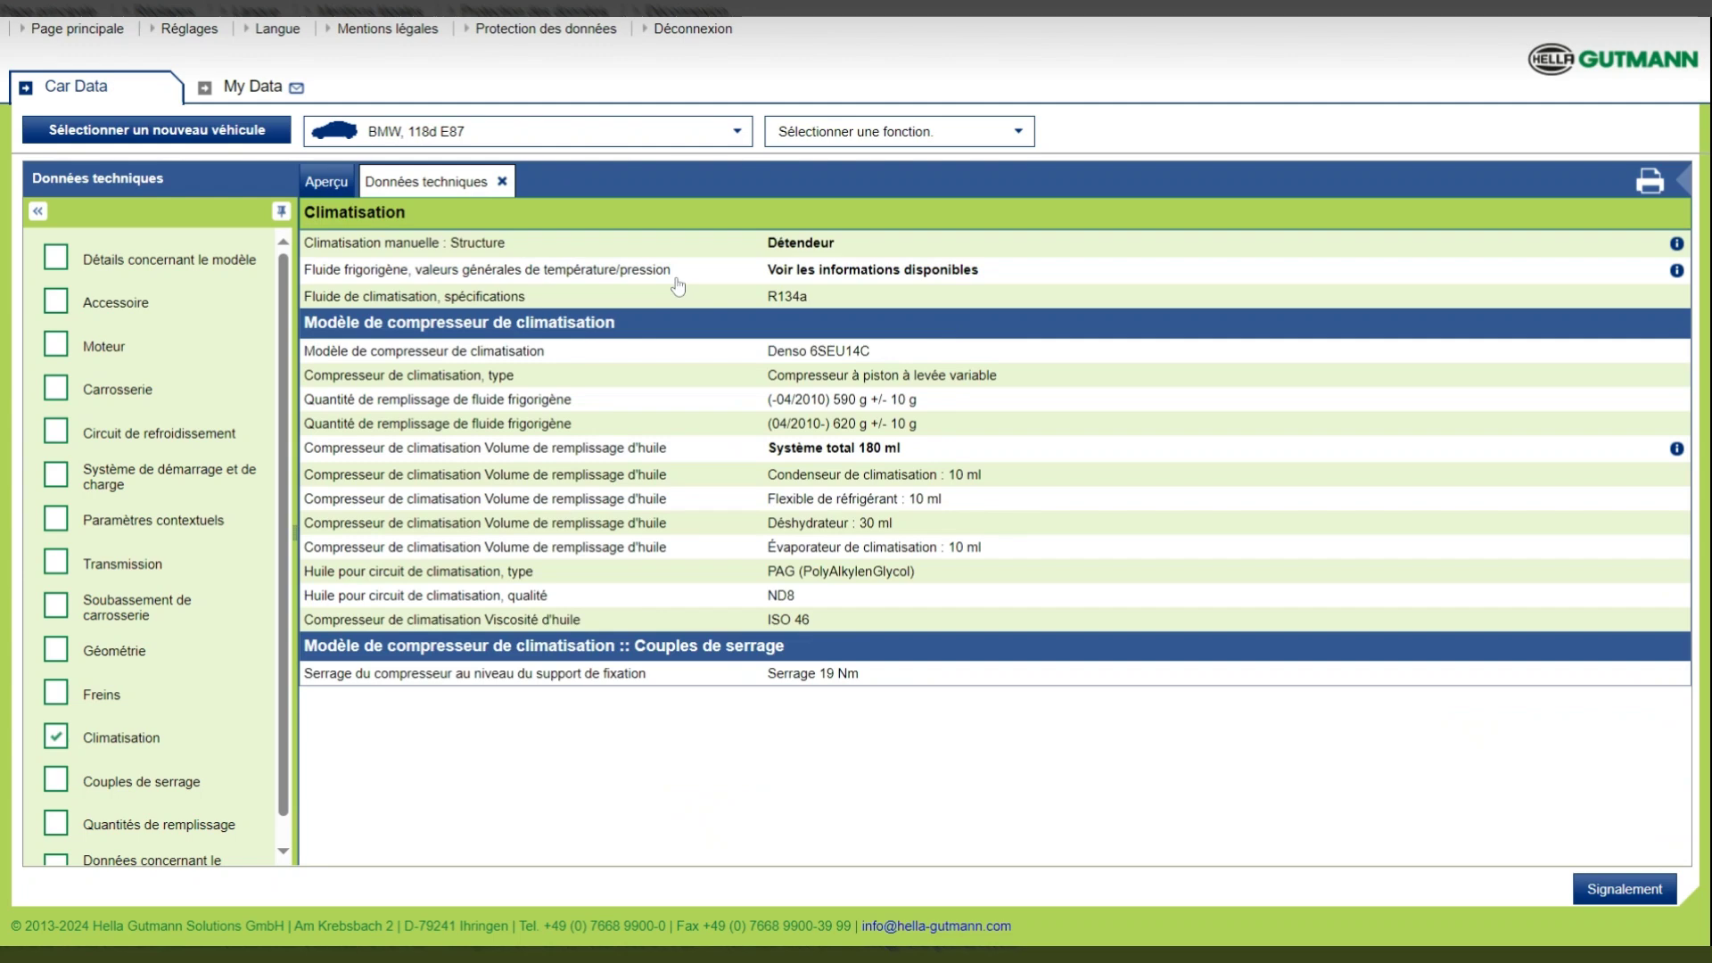
{"action": "left_click", "coordinate": [59, 743]}
{"action": "scroll", "coordinate": [273, 557], "scroll_direction": "down", "scroll_amount": 1}
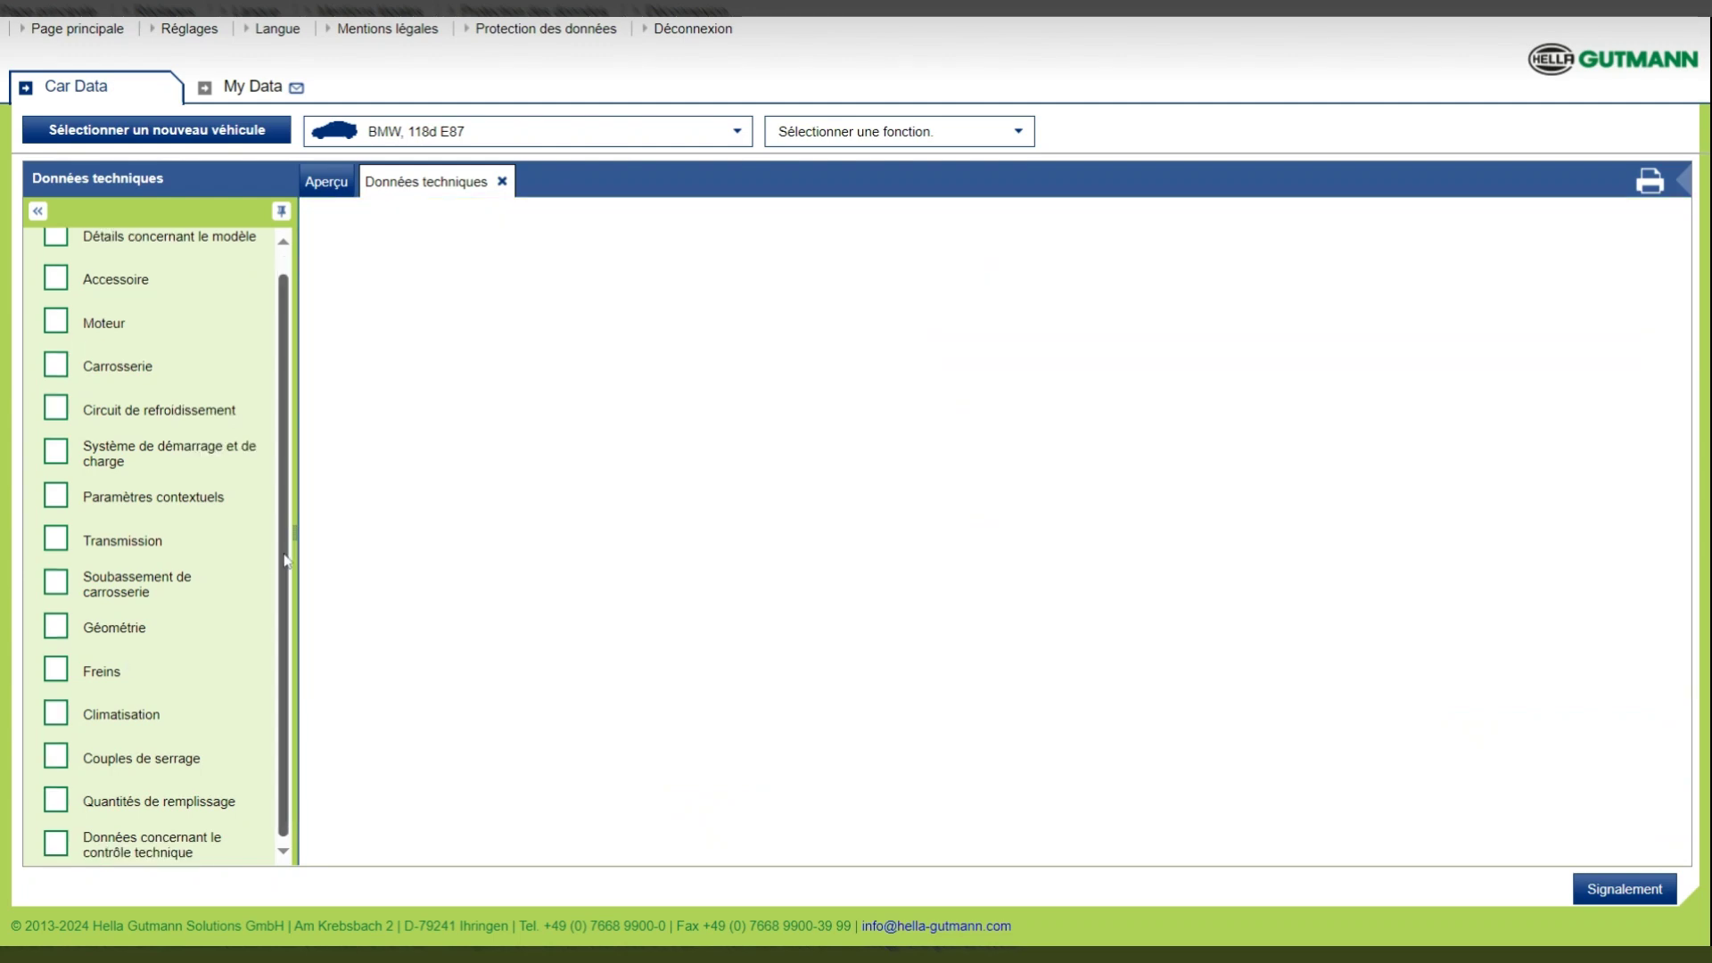
{"action": "scroll", "coordinate": [285, 559], "scroll_direction": "down", "scroll_amount": 1}
{"action": "scroll", "coordinate": [291, 530], "scroll_direction": "up", "scroll_amount": 1}
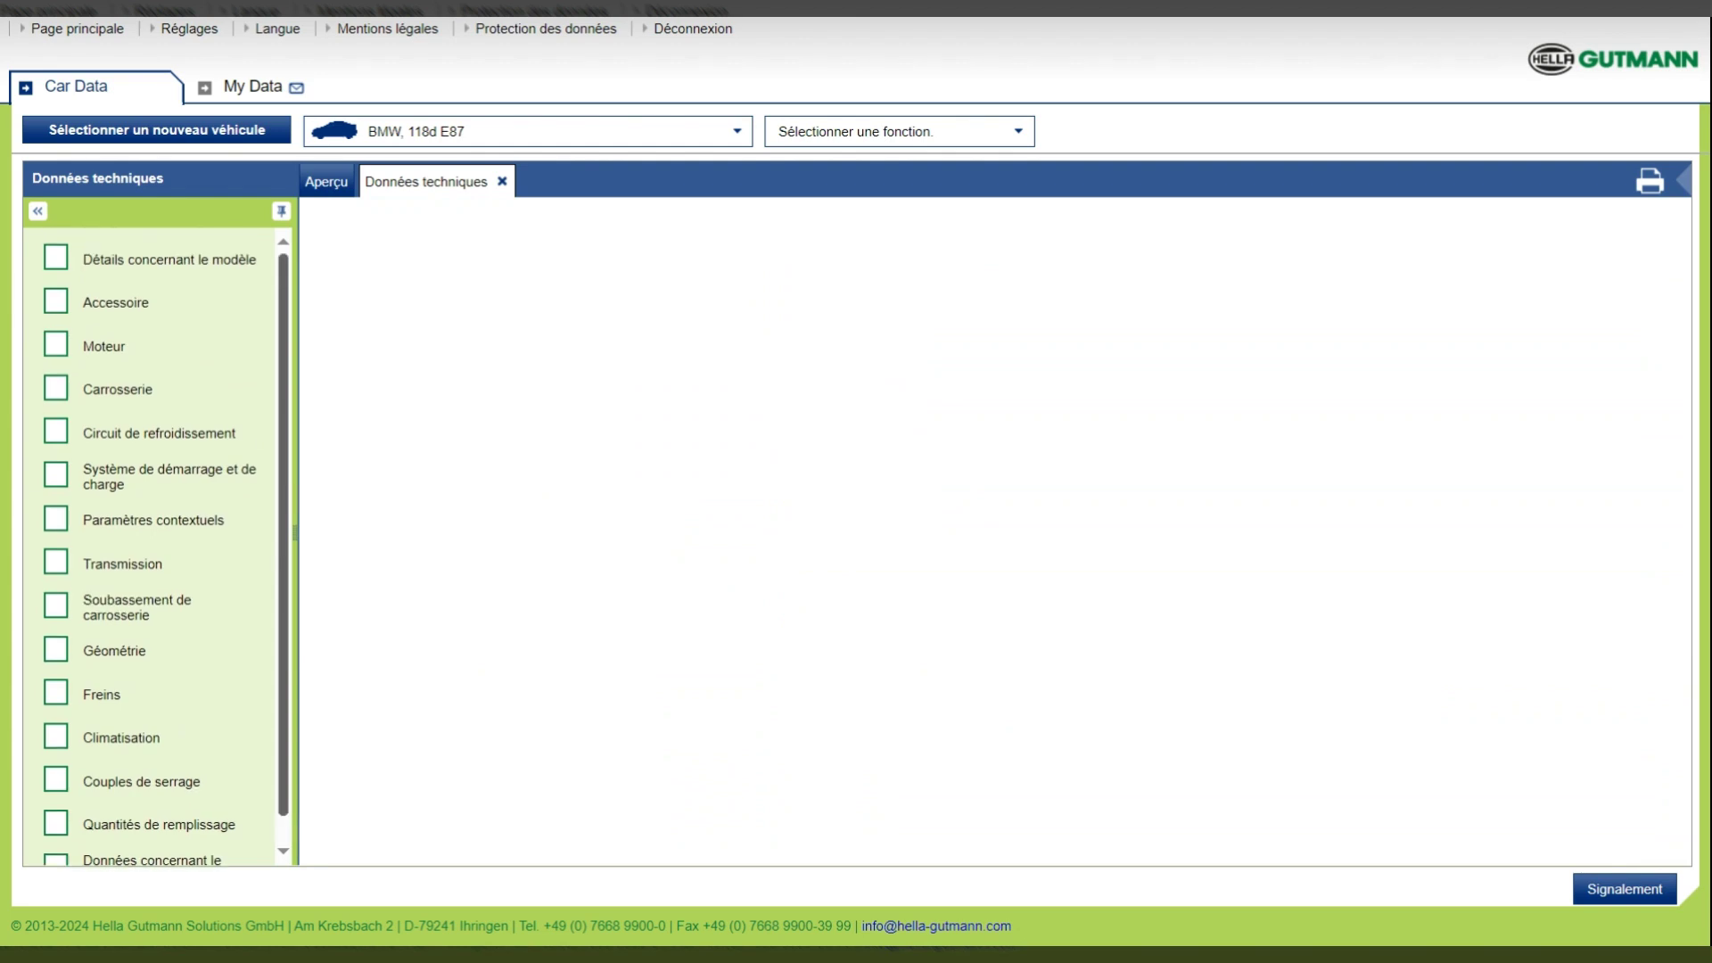
{"action": "left_click", "coordinate": [501, 182]}
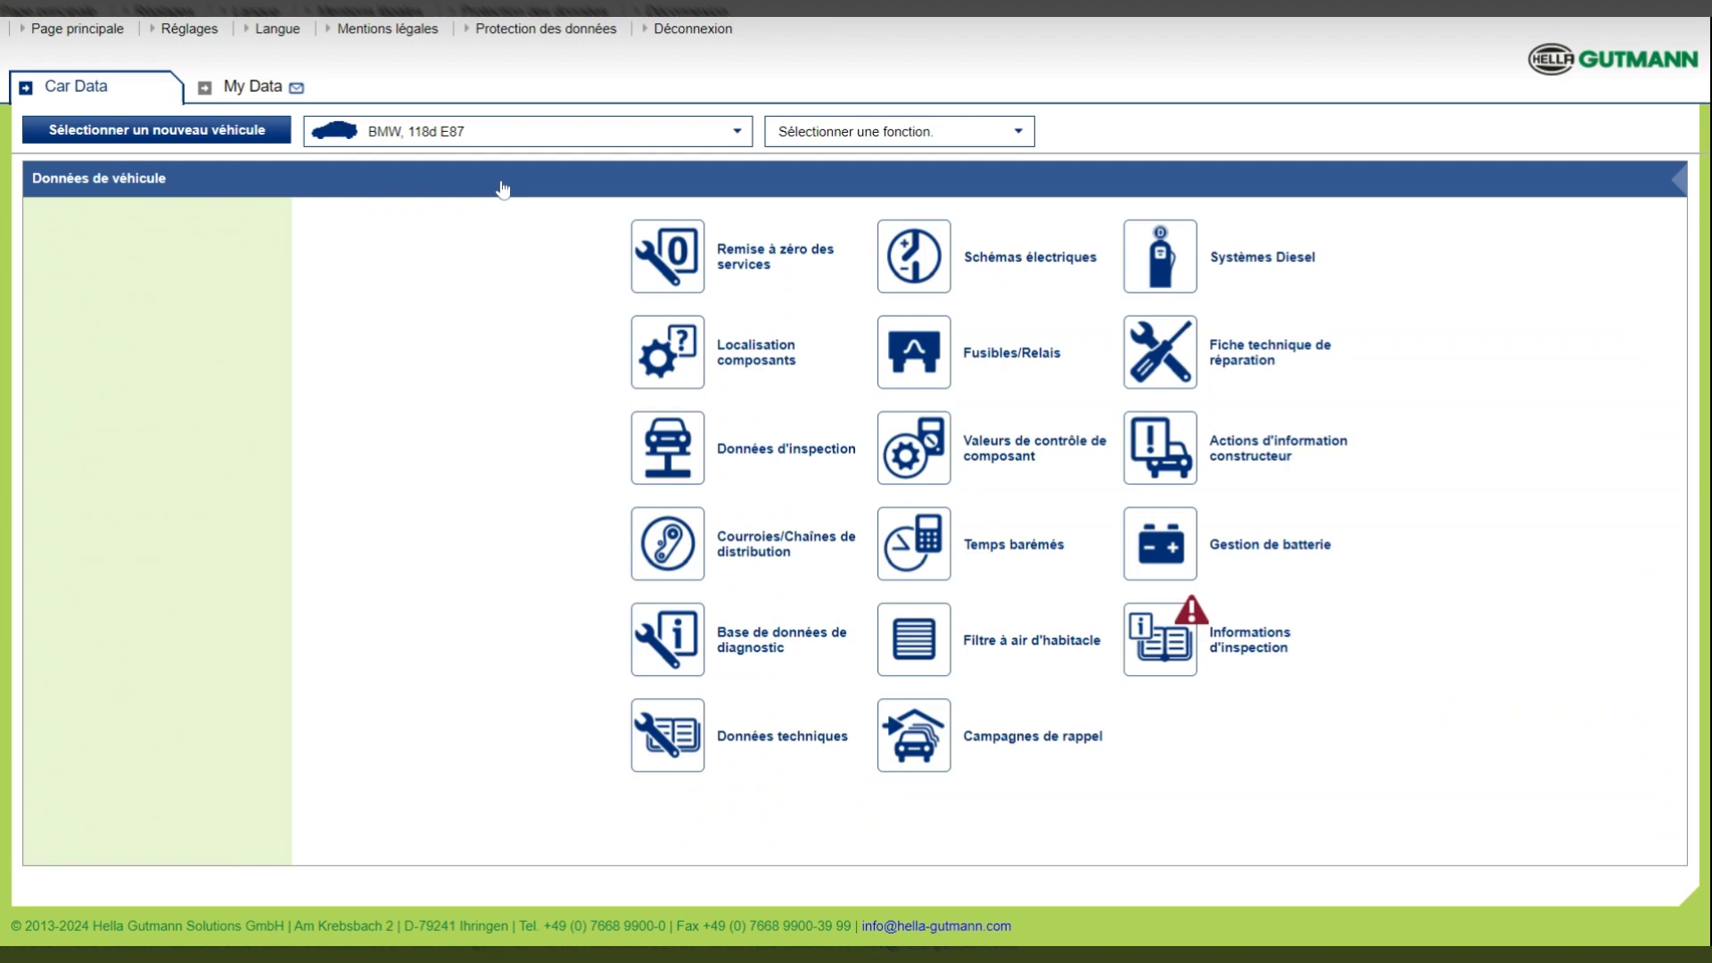
Browse the "Supplément" wiring diagram categories and display the "Moteur" wiring diagram for Bosch EDC17C06 09.2007 -.
{"action": "left_click", "coordinate": [921, 259]}
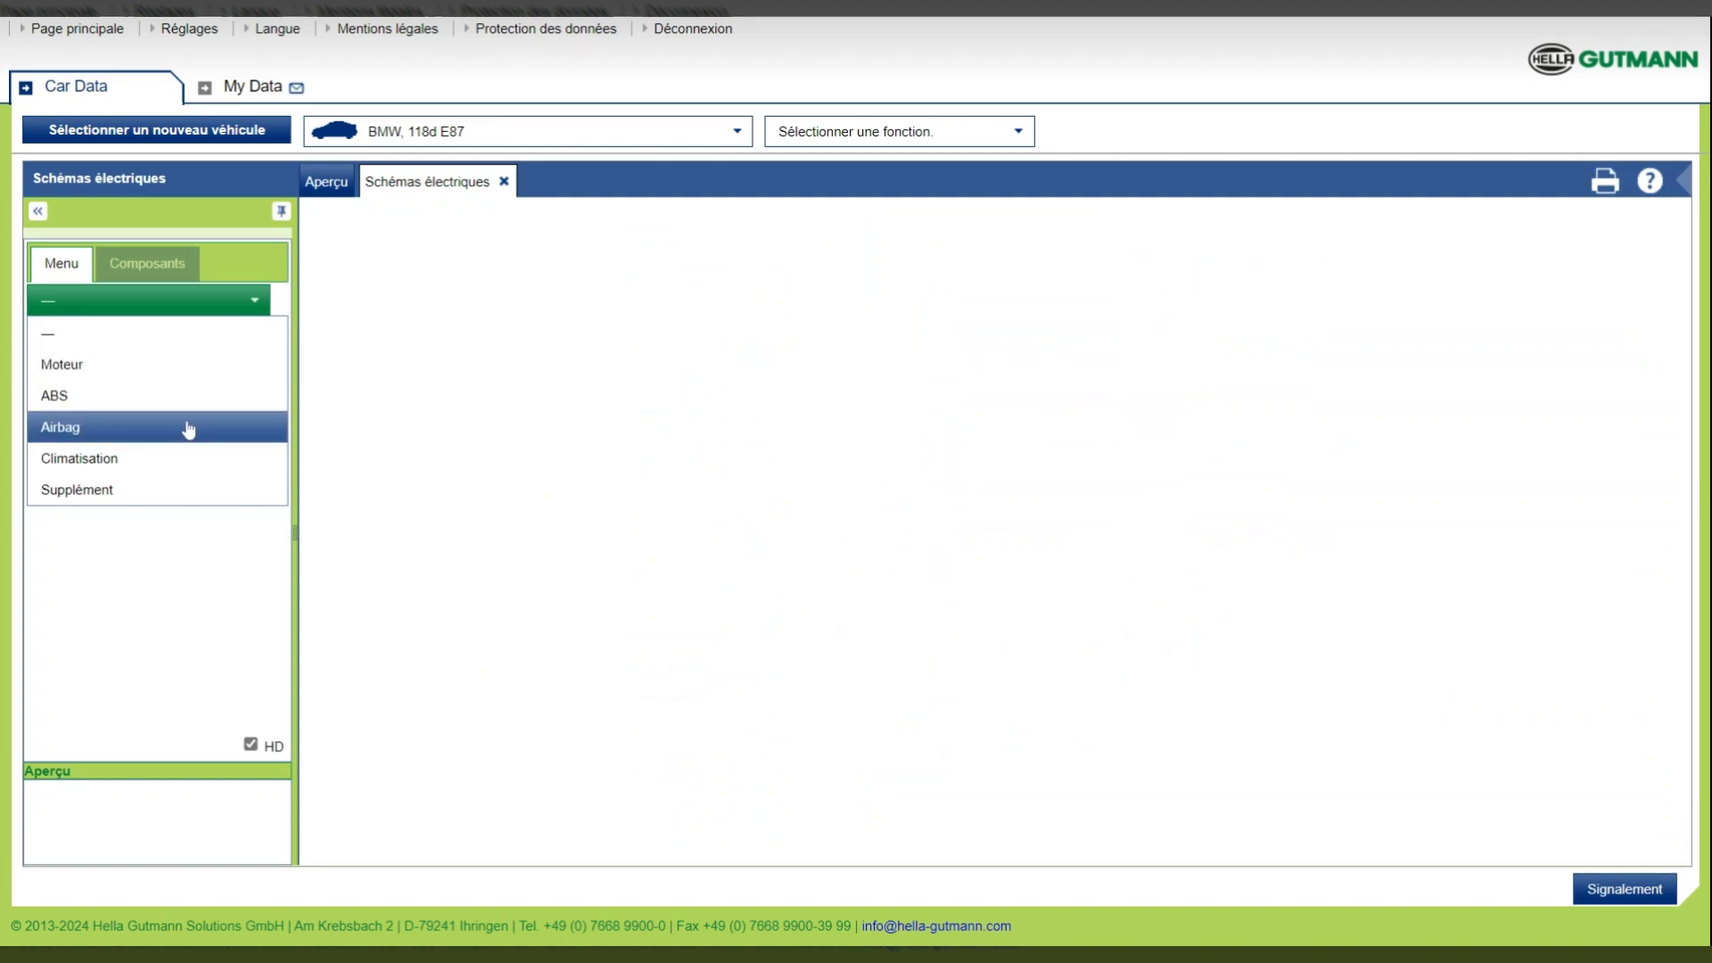
{"action": "left_click", "coordinate": [183, 492]}
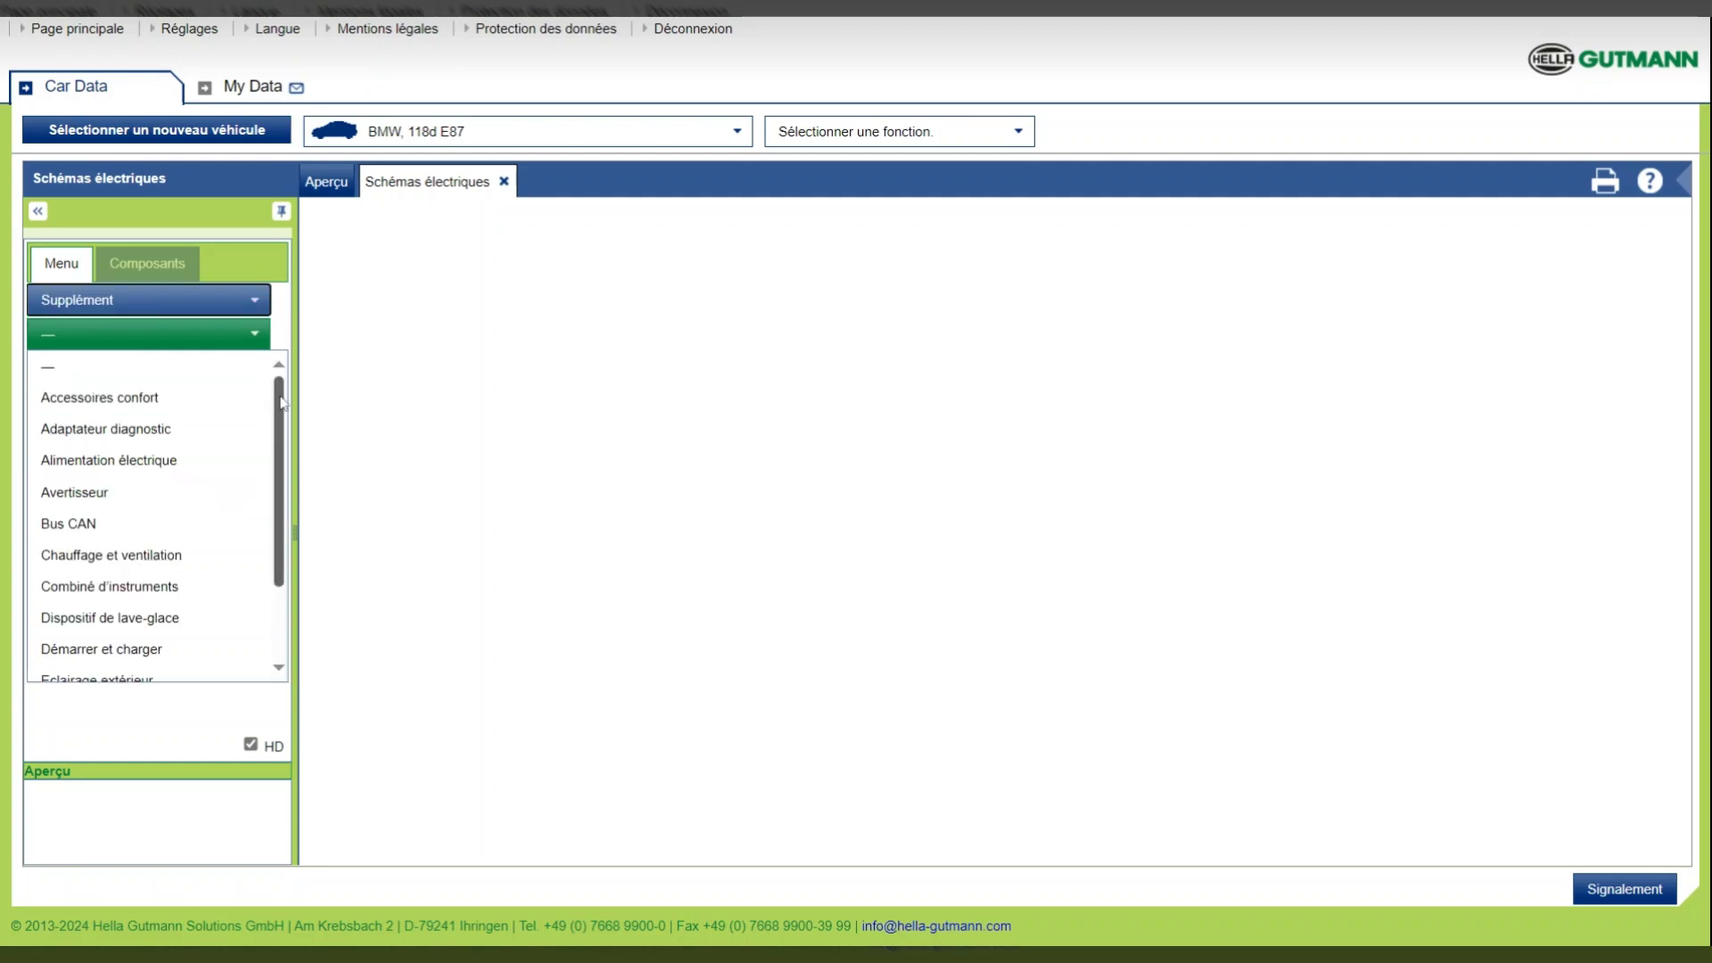
{"action": "left_click_drag", "start_coordinate": [282, 402], "coordinate": [255, 295]}
{"action": "left_click", "coordinate": [255, 297]}
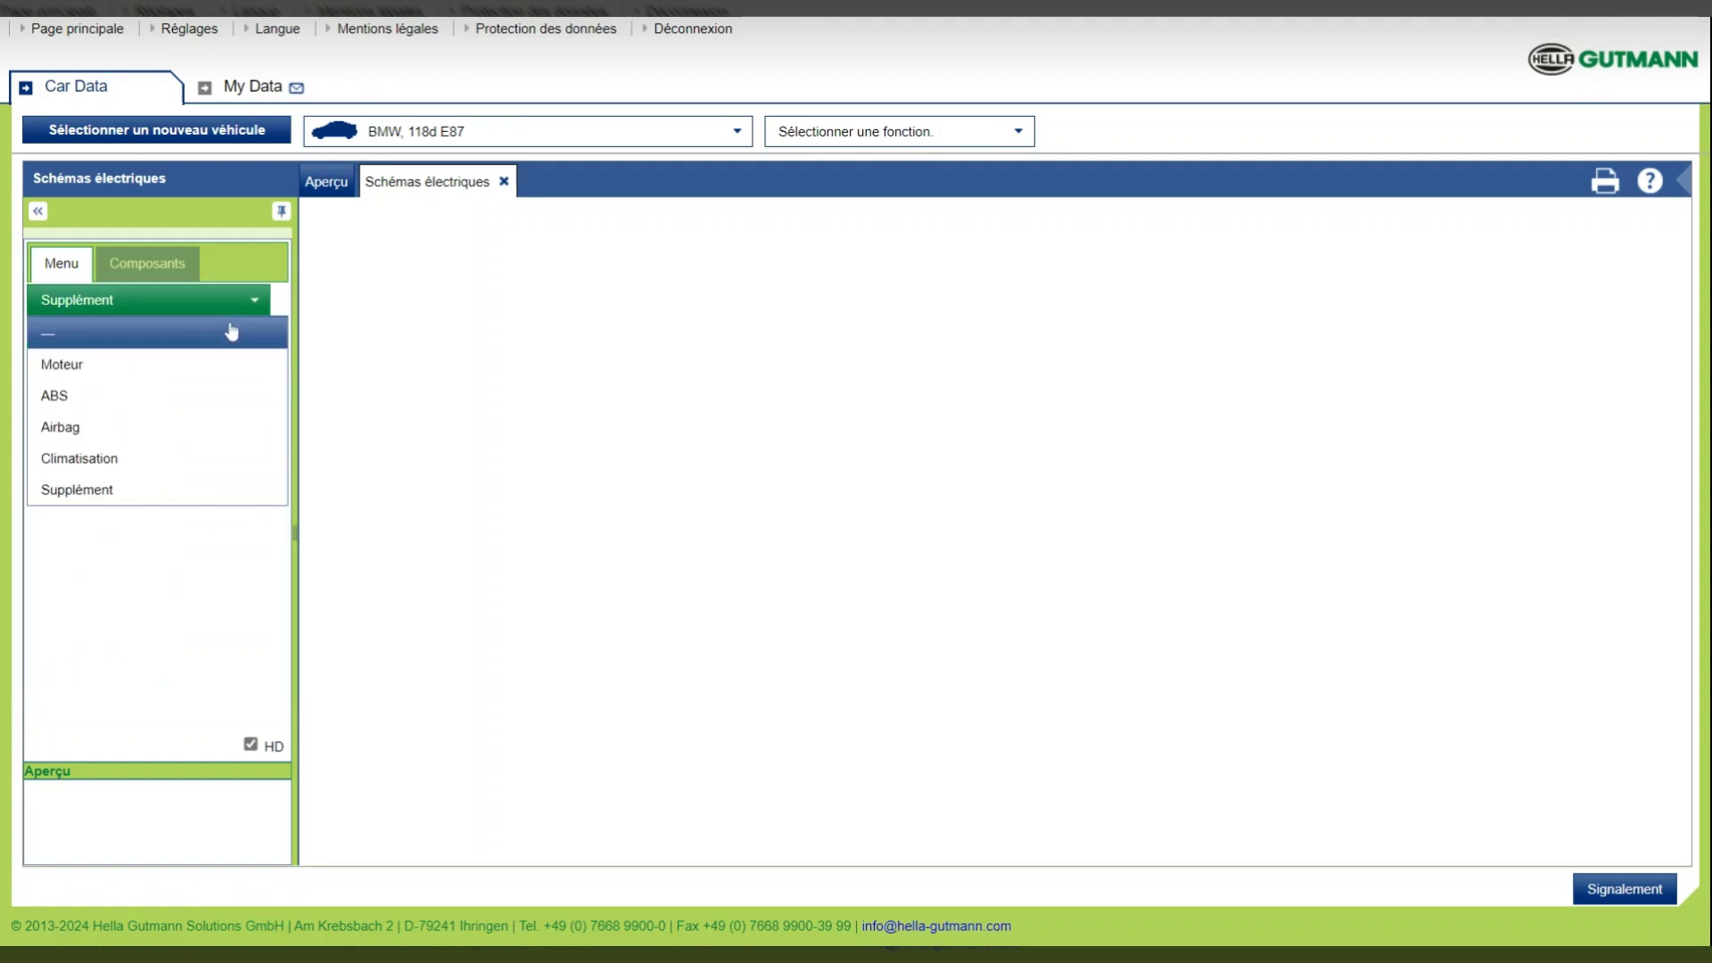
{"action": "left_click", "coordinate": [203, 365]}
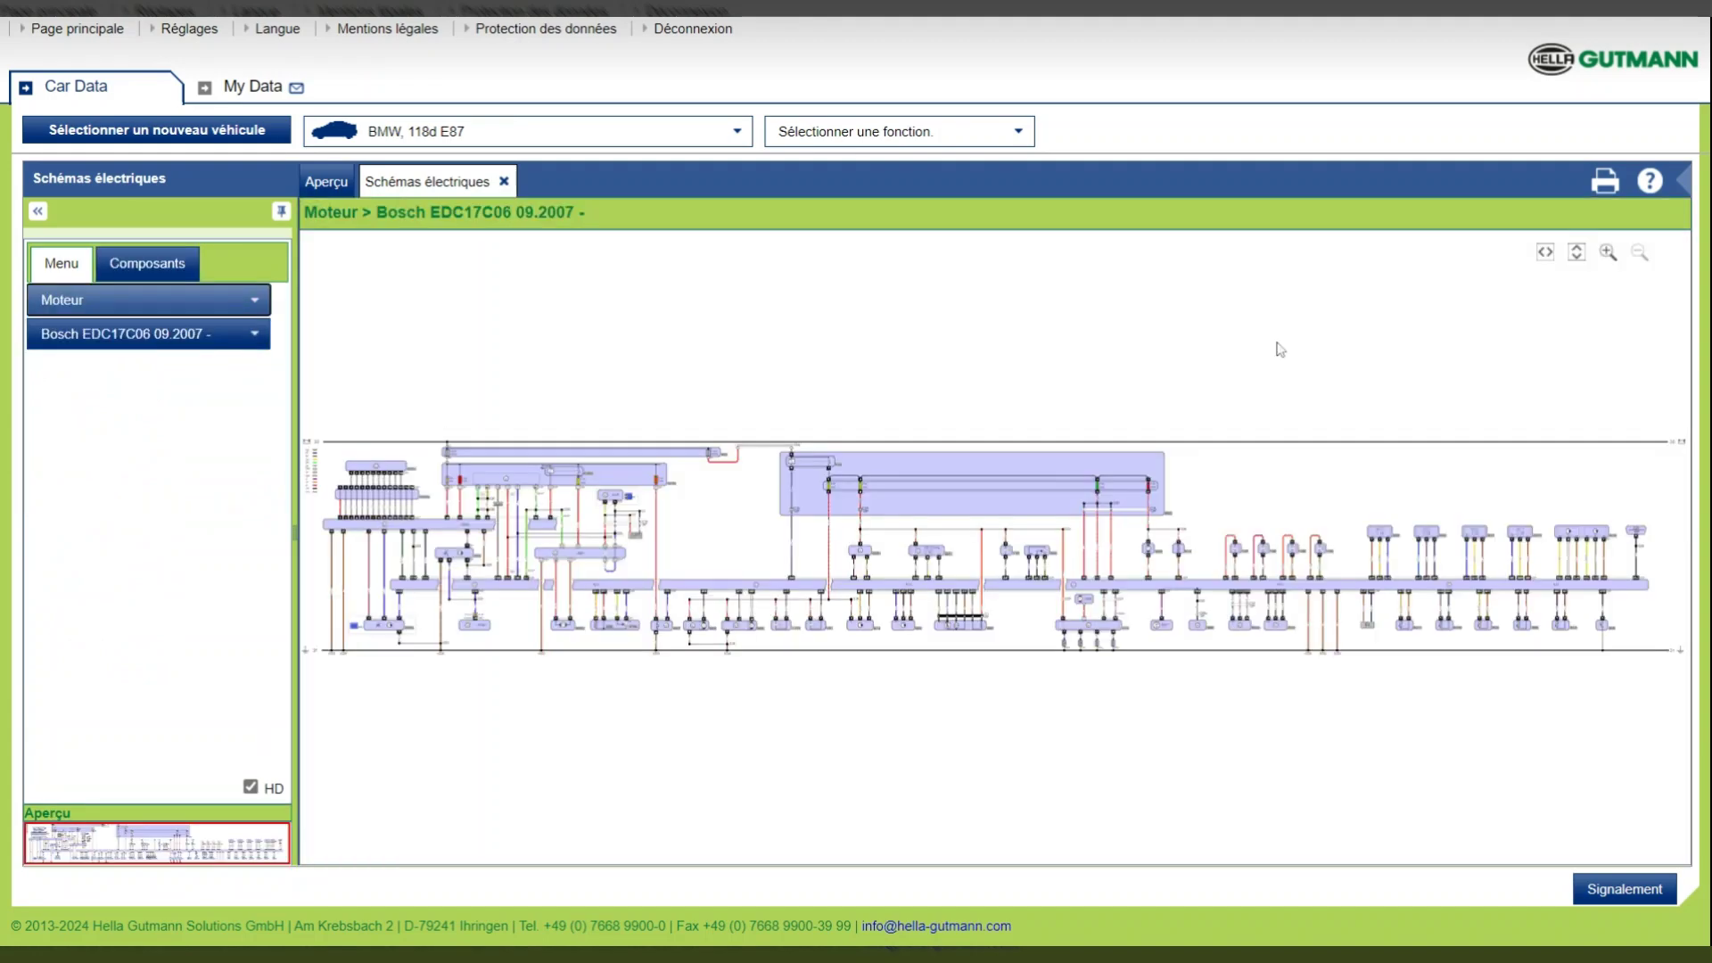
Examine the engine wiring diagram up close, from its beginning to the A50 and A11 circuits and ground points, and close the wiring diagrams.
{"action": "left_click", "coordinate": [1609, 253]}
{"action": "left_click", "coordinate": [1609, 257]}
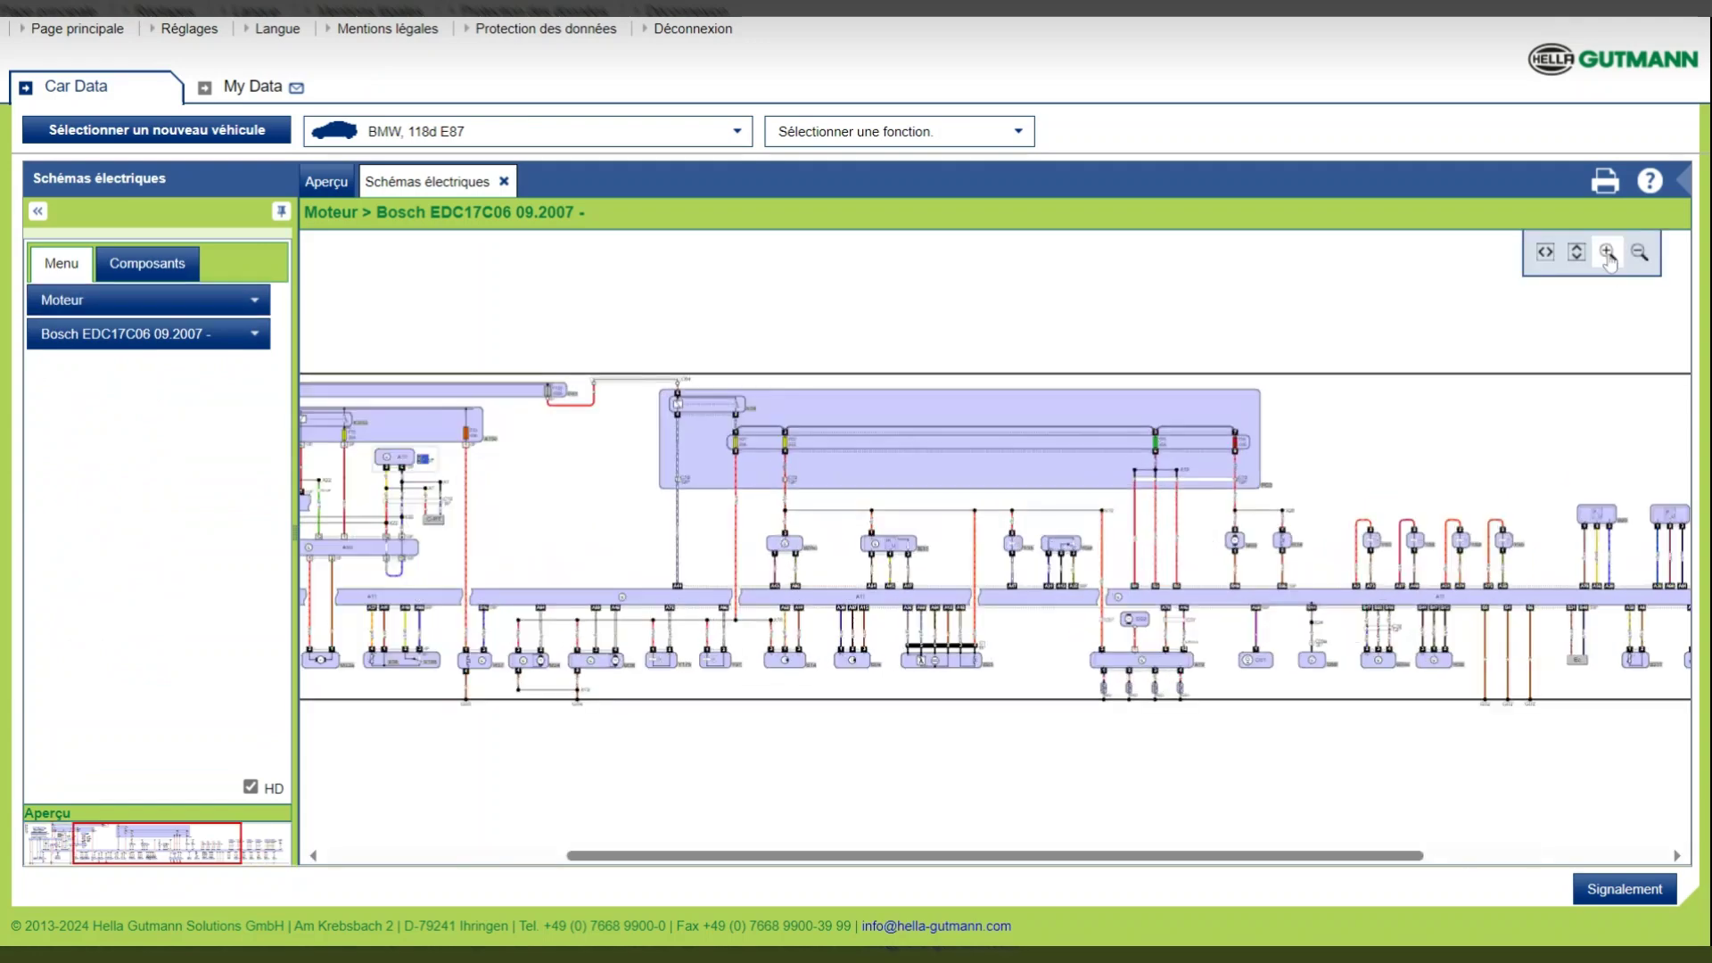
{"action": "left_click", "coordinate": [1608, 257]}
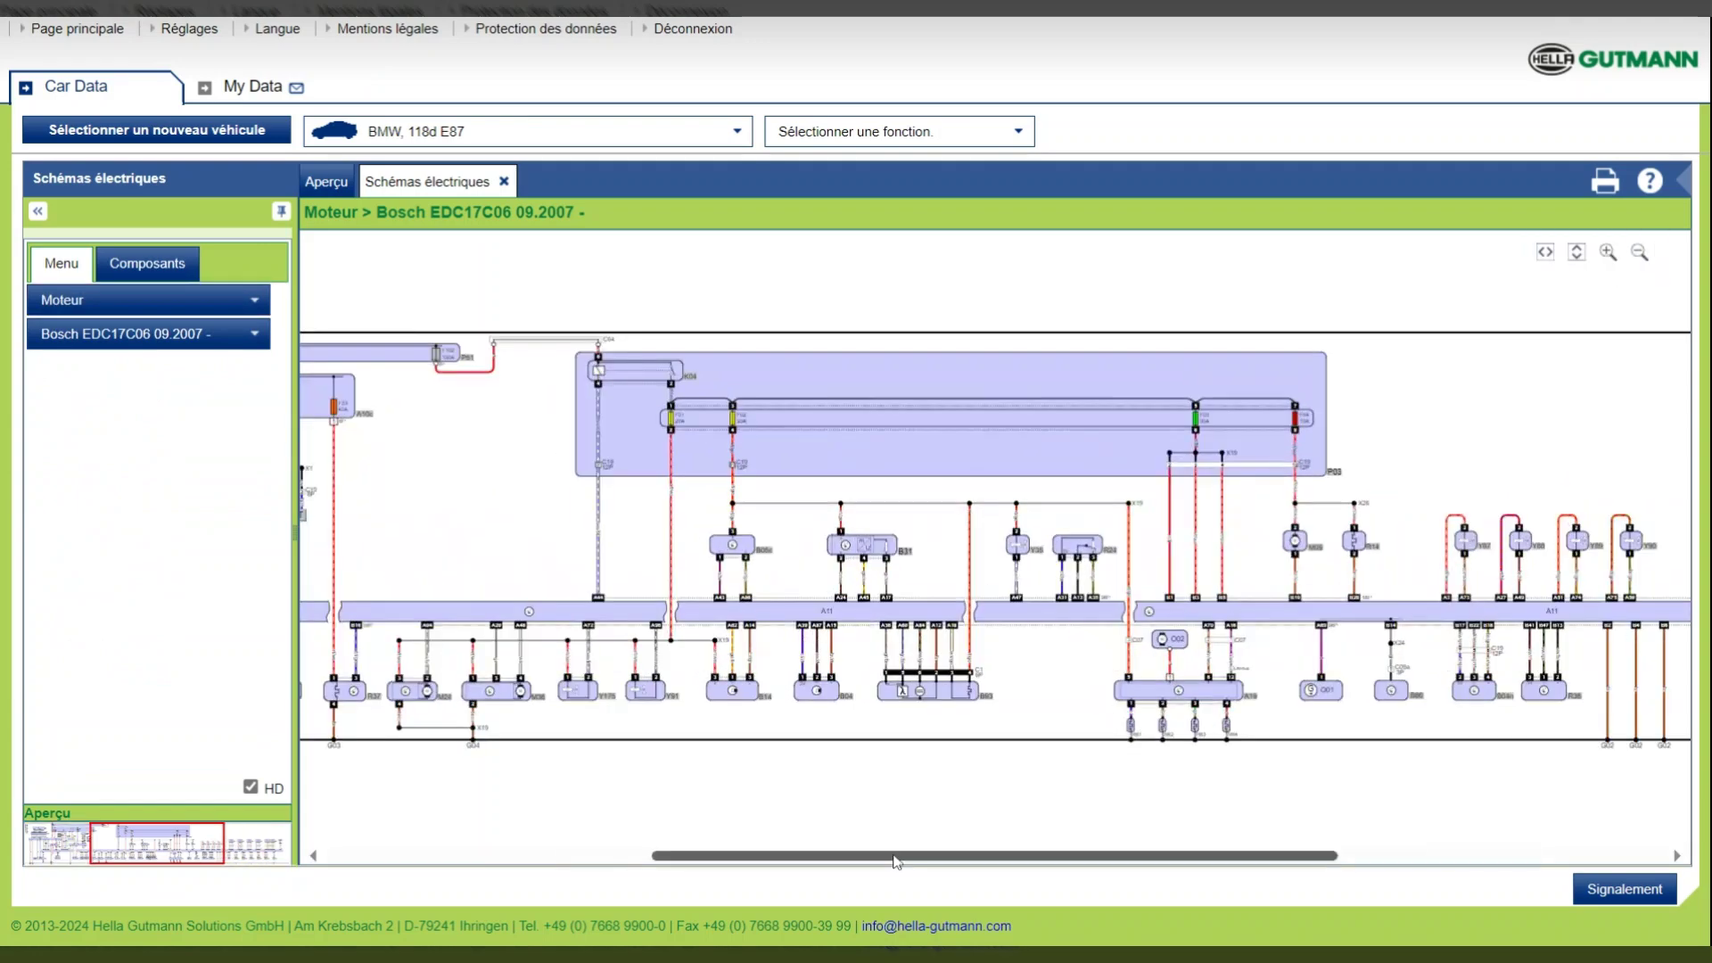
{"action": "left_click_drag", "start_coordinate": [897, 861], "coordinate": [537, 867]}
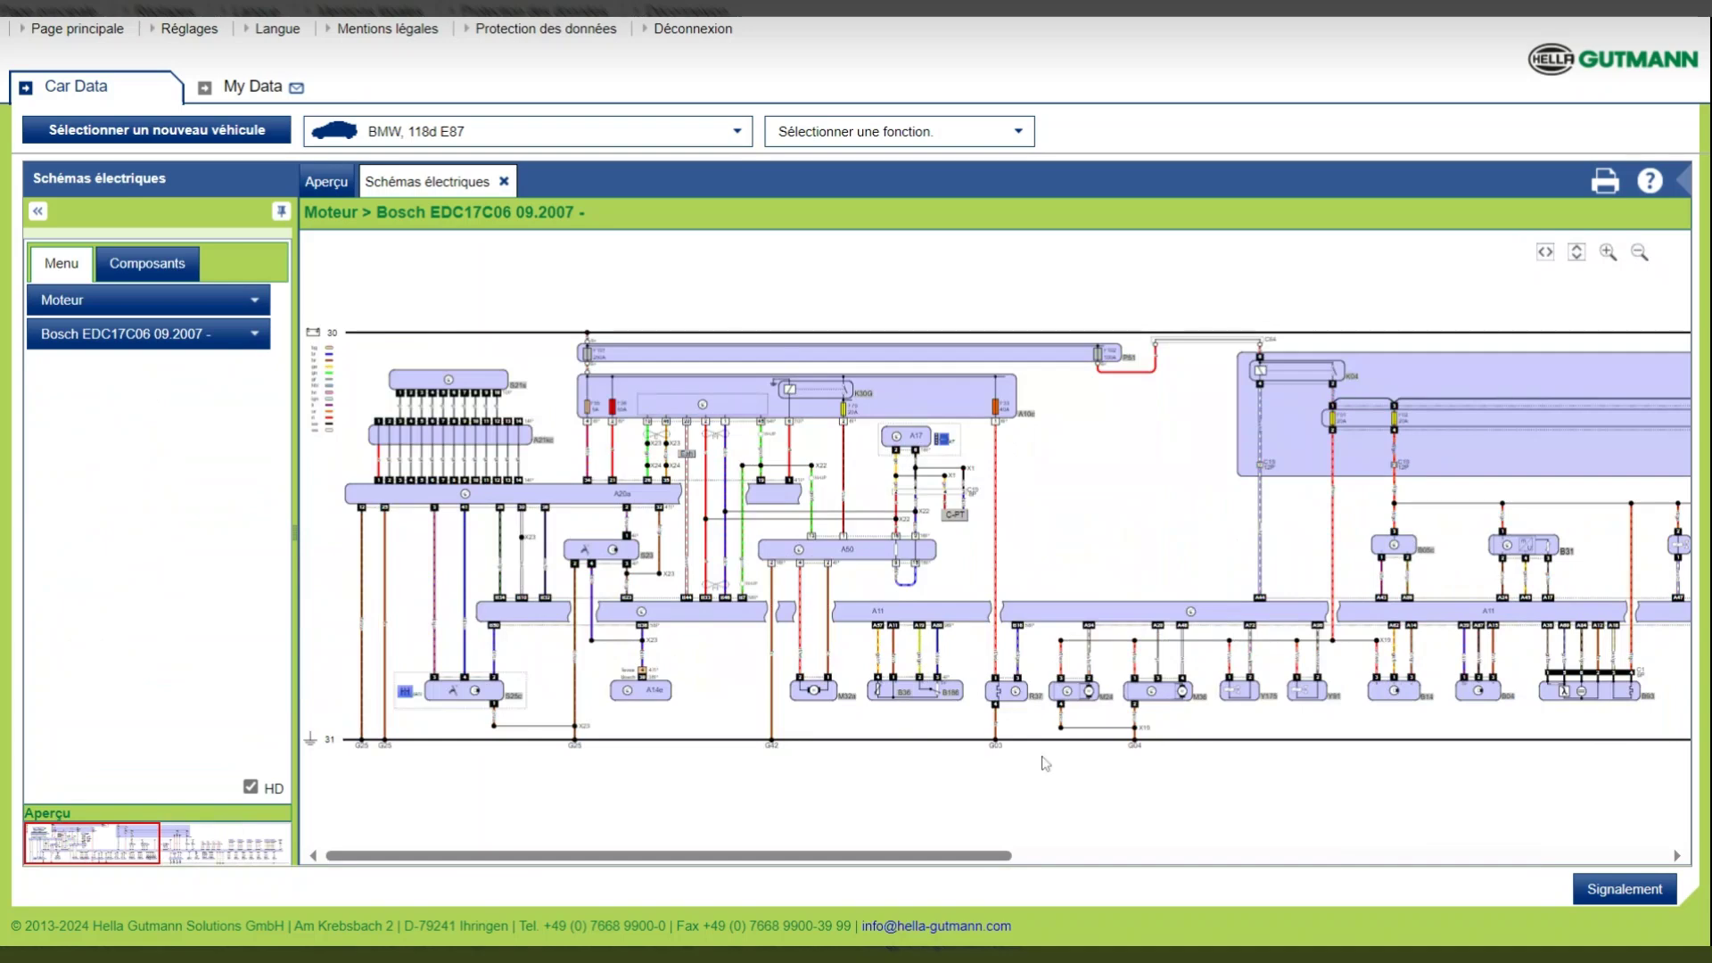
{"action": "left_click", "coordinate": [1606, 254]}
{"action": "left_click", "coordinate": [1606, 254]}
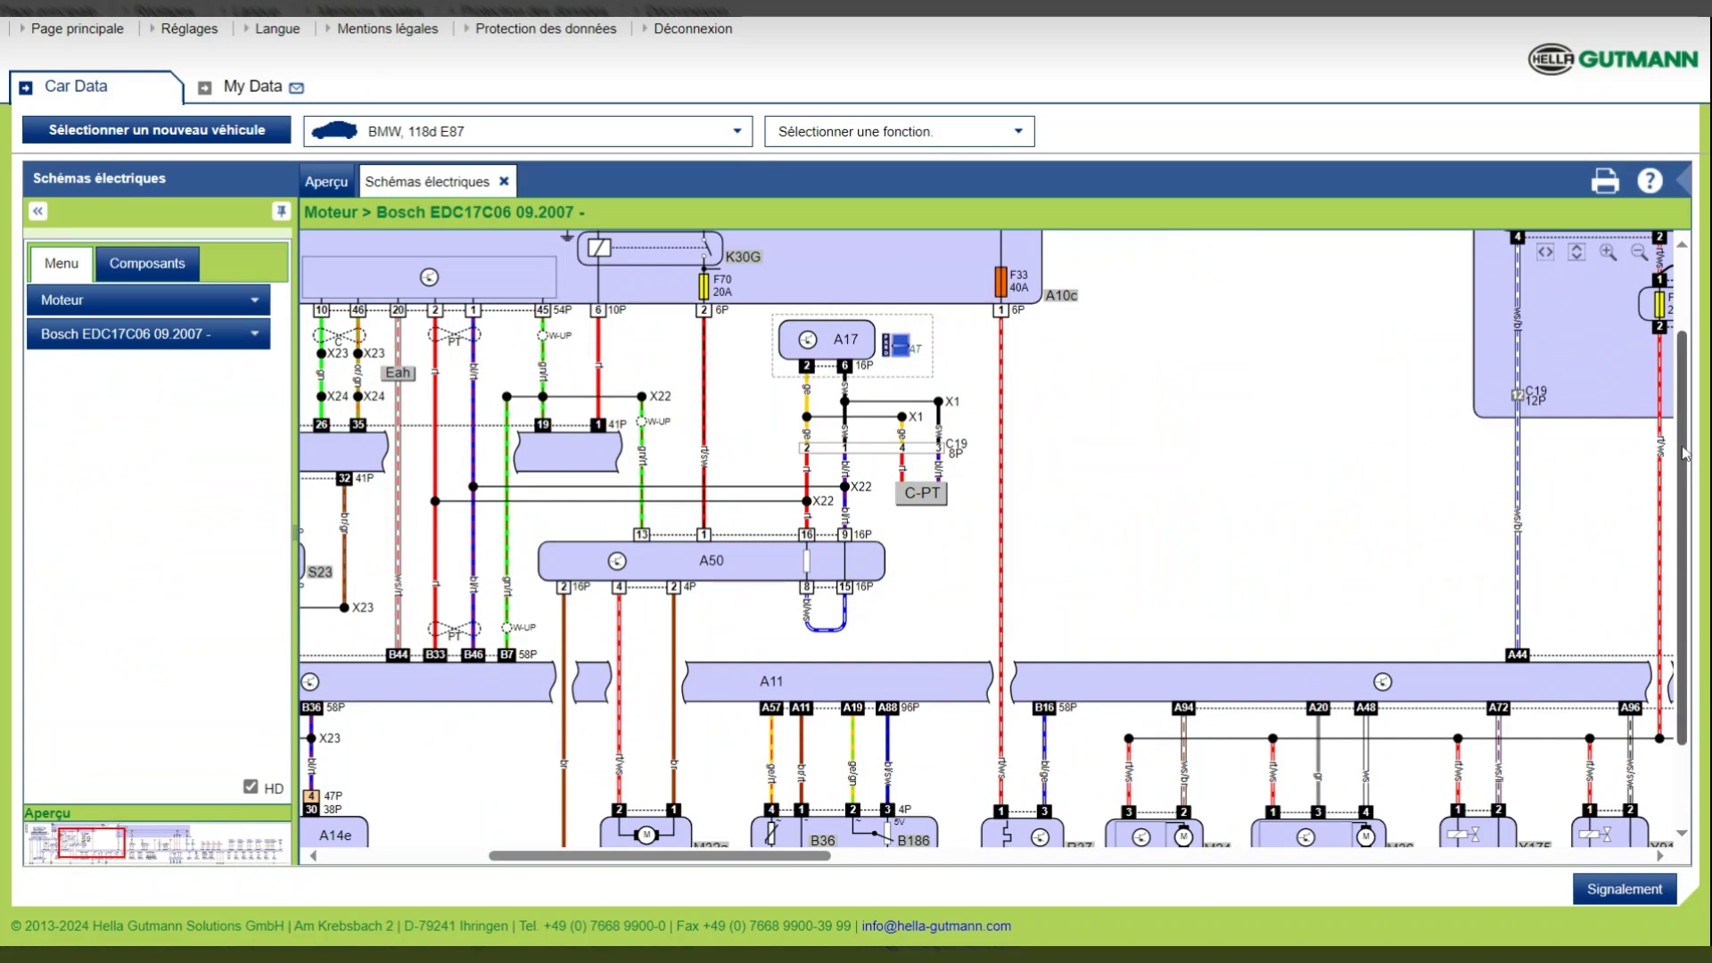
{"action": "left_click_drag", "start_coordinate": [1685, 453], "coordinate": [1689, 538]}
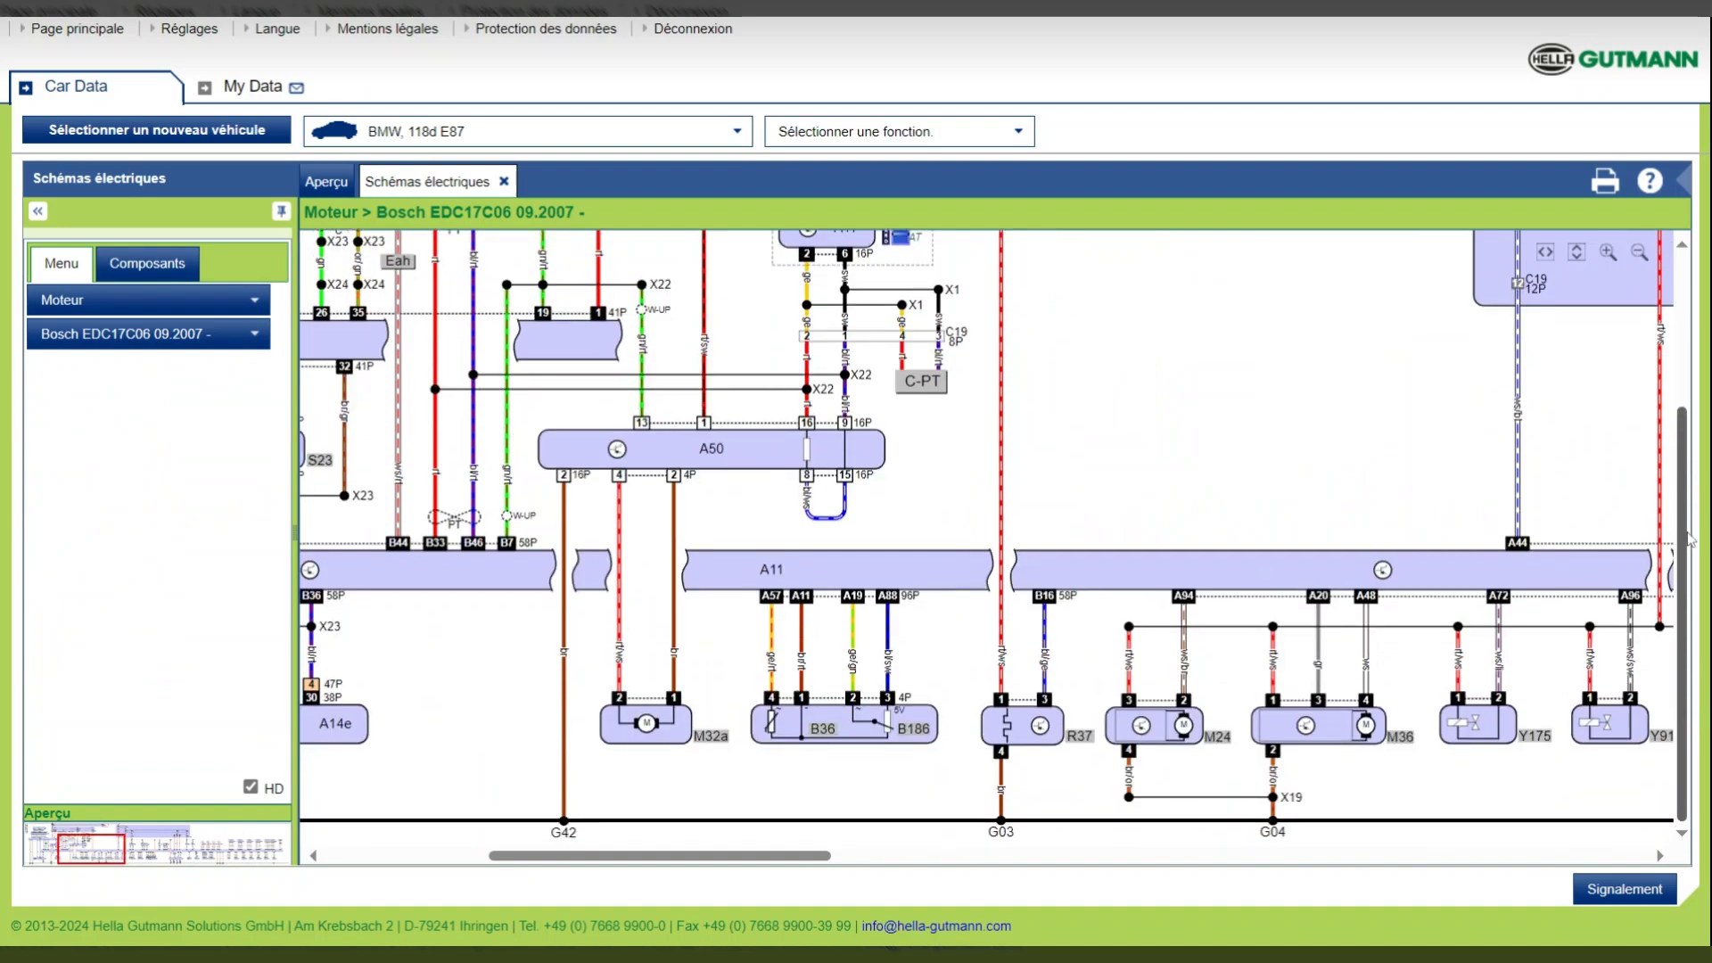
{"action": "left_click", "coordinate": [503, 182]}
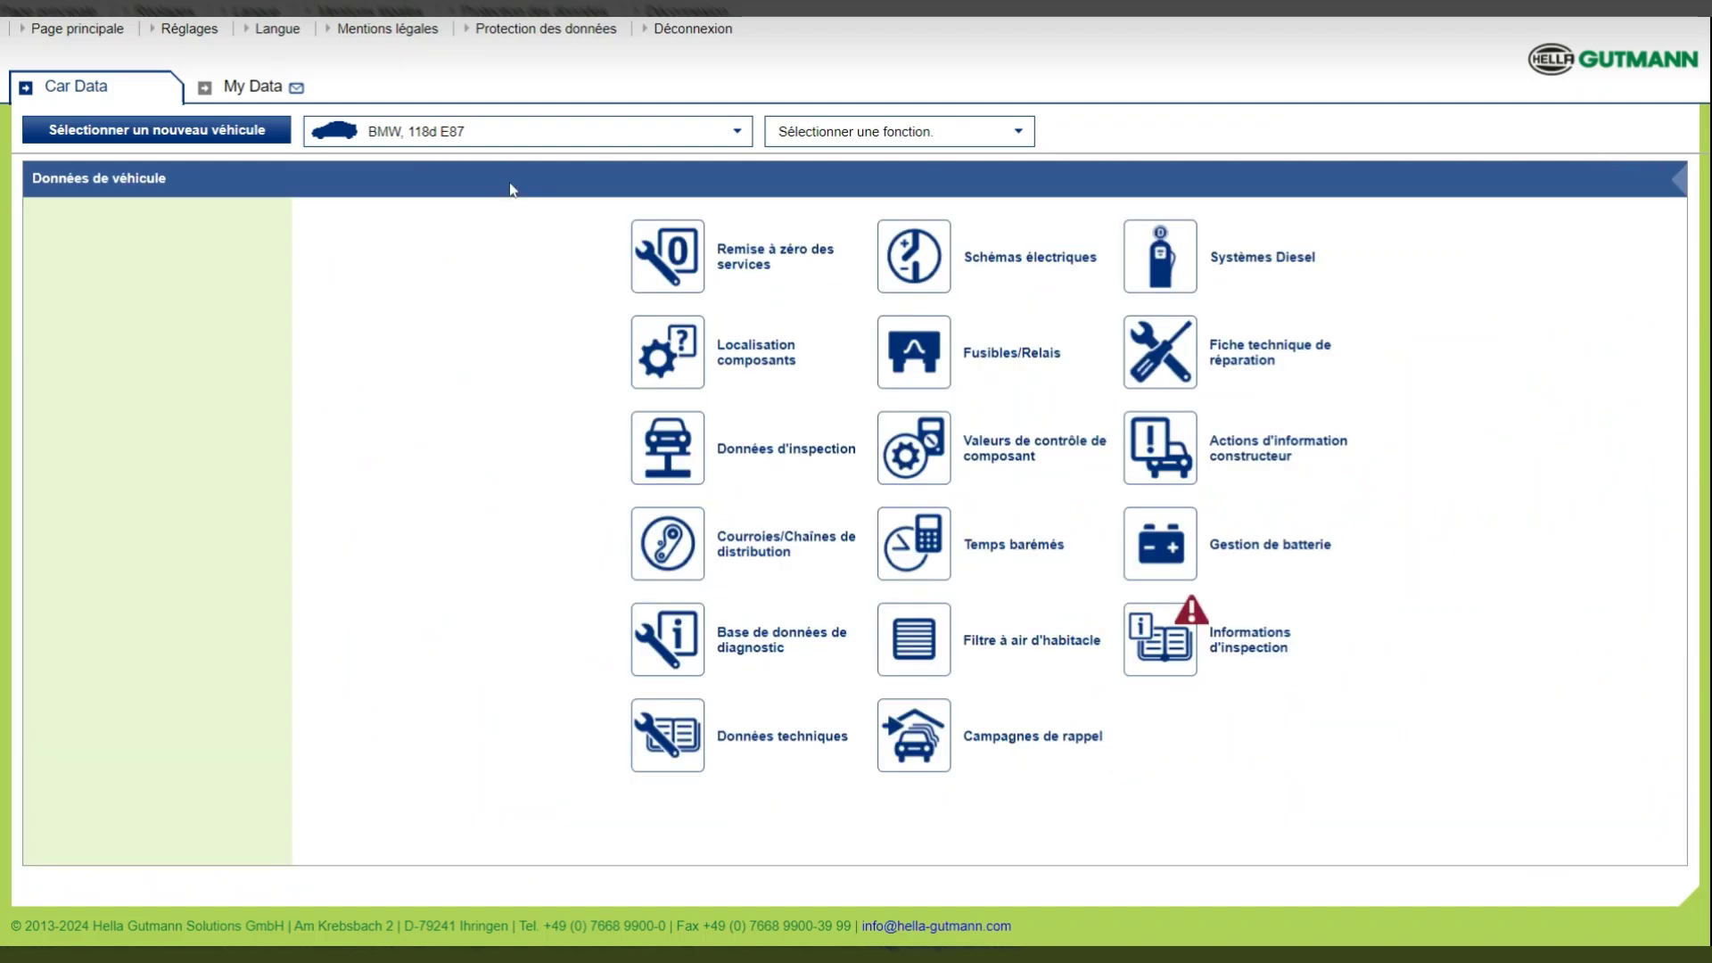
Show the fuse box "Calculateur de gestion d'énergie intelligent dans habitacle - 08.2005" and locate the fuse "Calculateur de contrôle dynamique de stabilité 5A".
{"action": "left_click", "coordinate": [933, 372]}
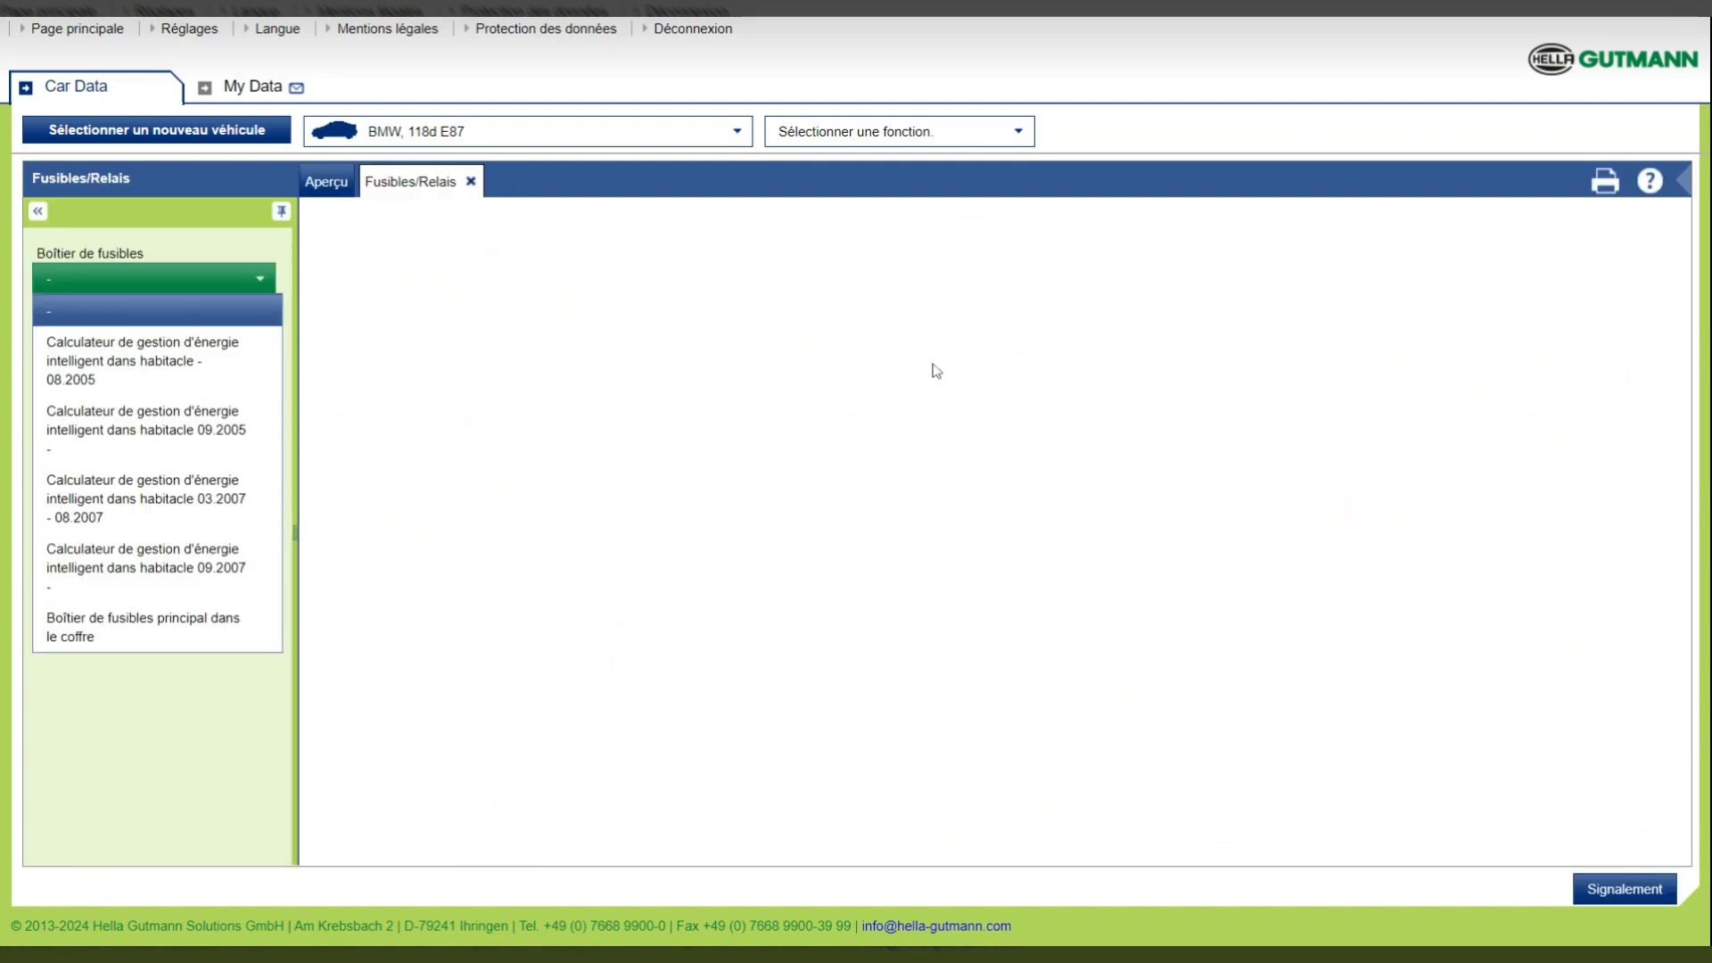
{"action": "left_click", "coordinate": [224, 355]}
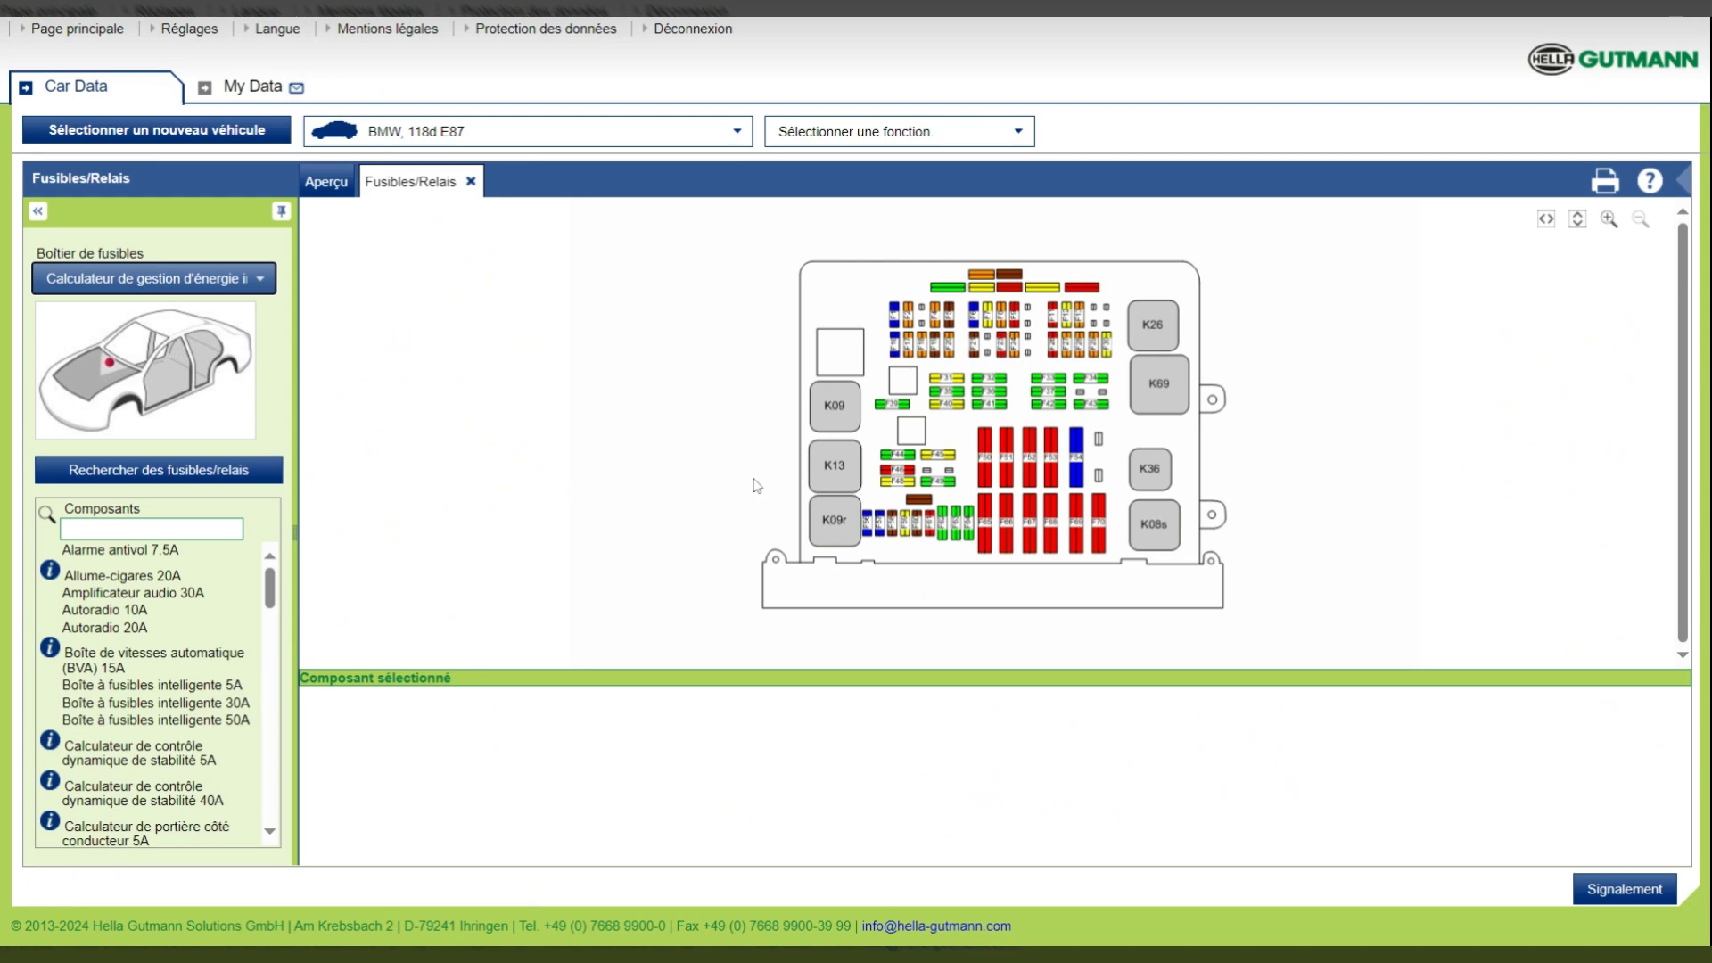
{"action": "left_click", "coordinate": [156, 760]}
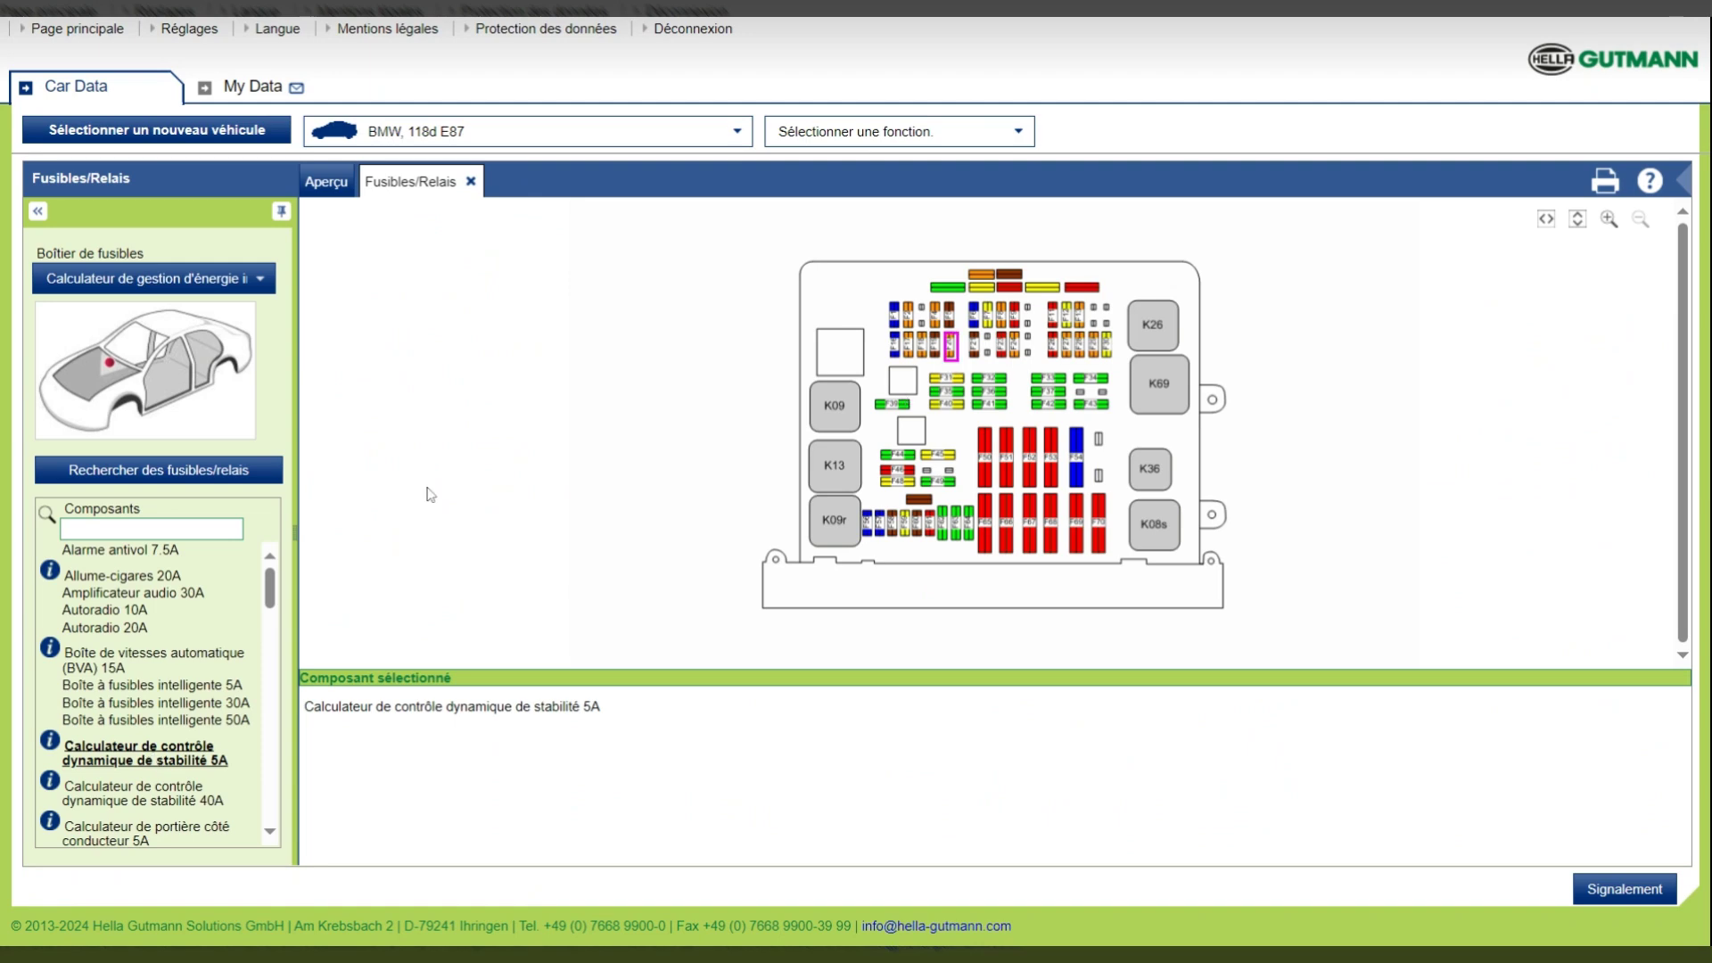
Search the fuse box components for "klaxon", locate the "Klaxon 15A" fuse and close the fuse and relay data.
{"action": "left_click", "coordinate": [152, 528]}
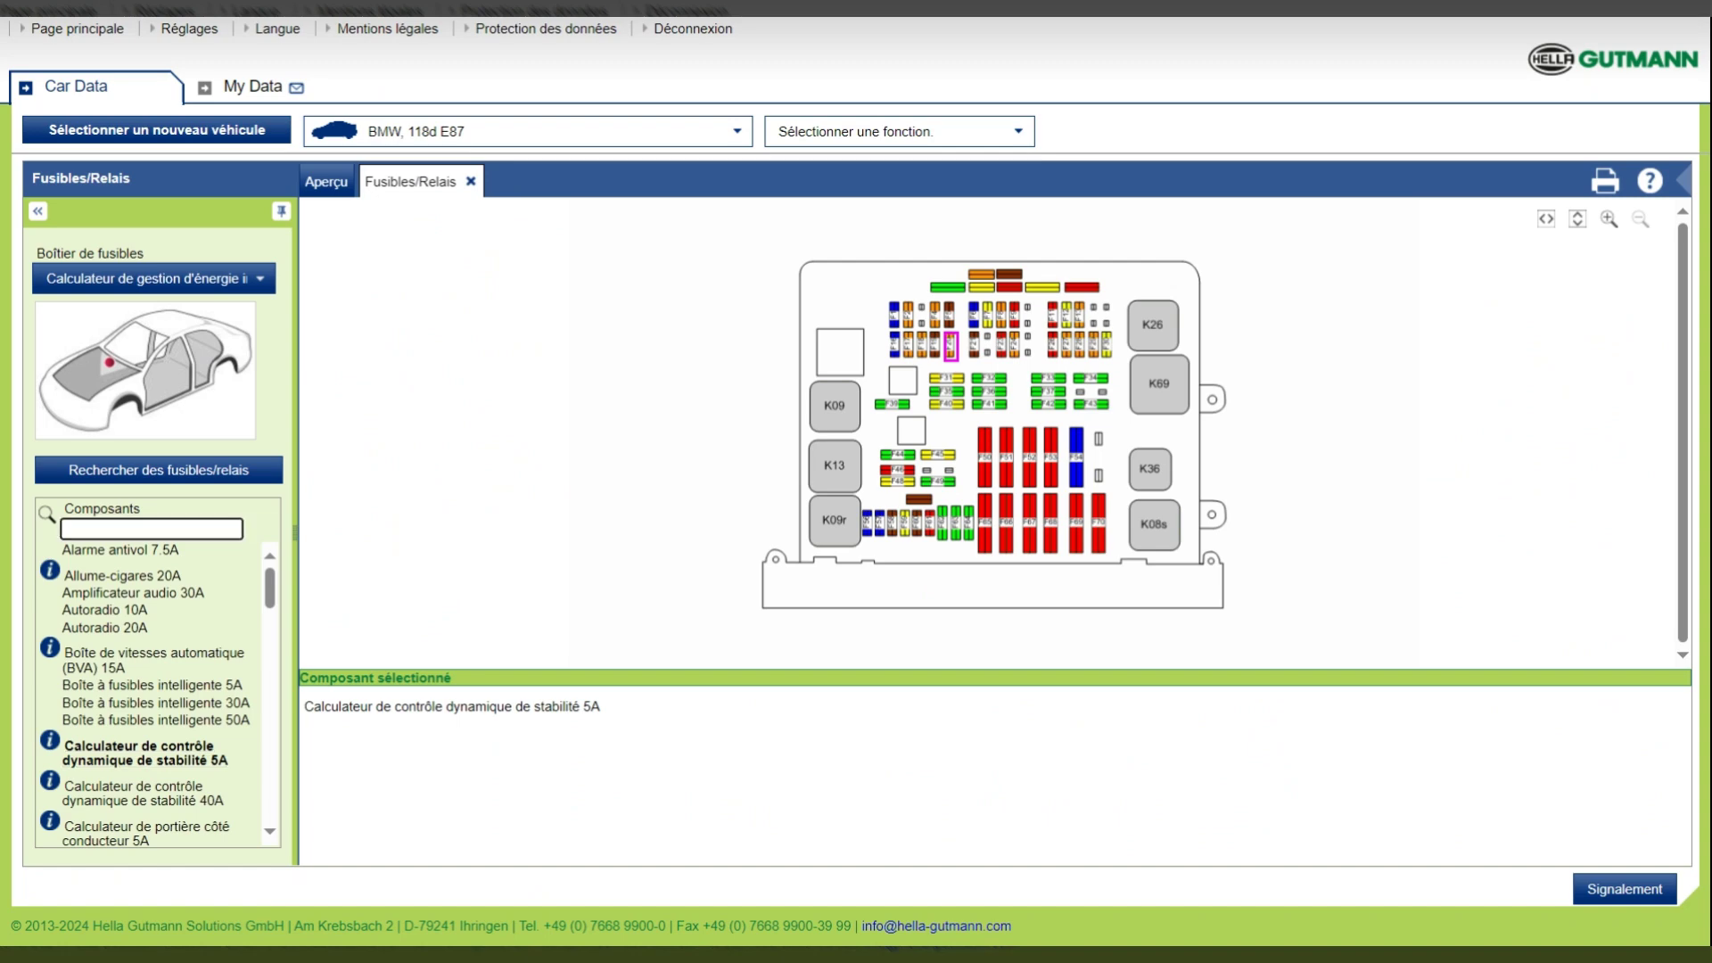
{"action": "type", "text": "Klaxon"}
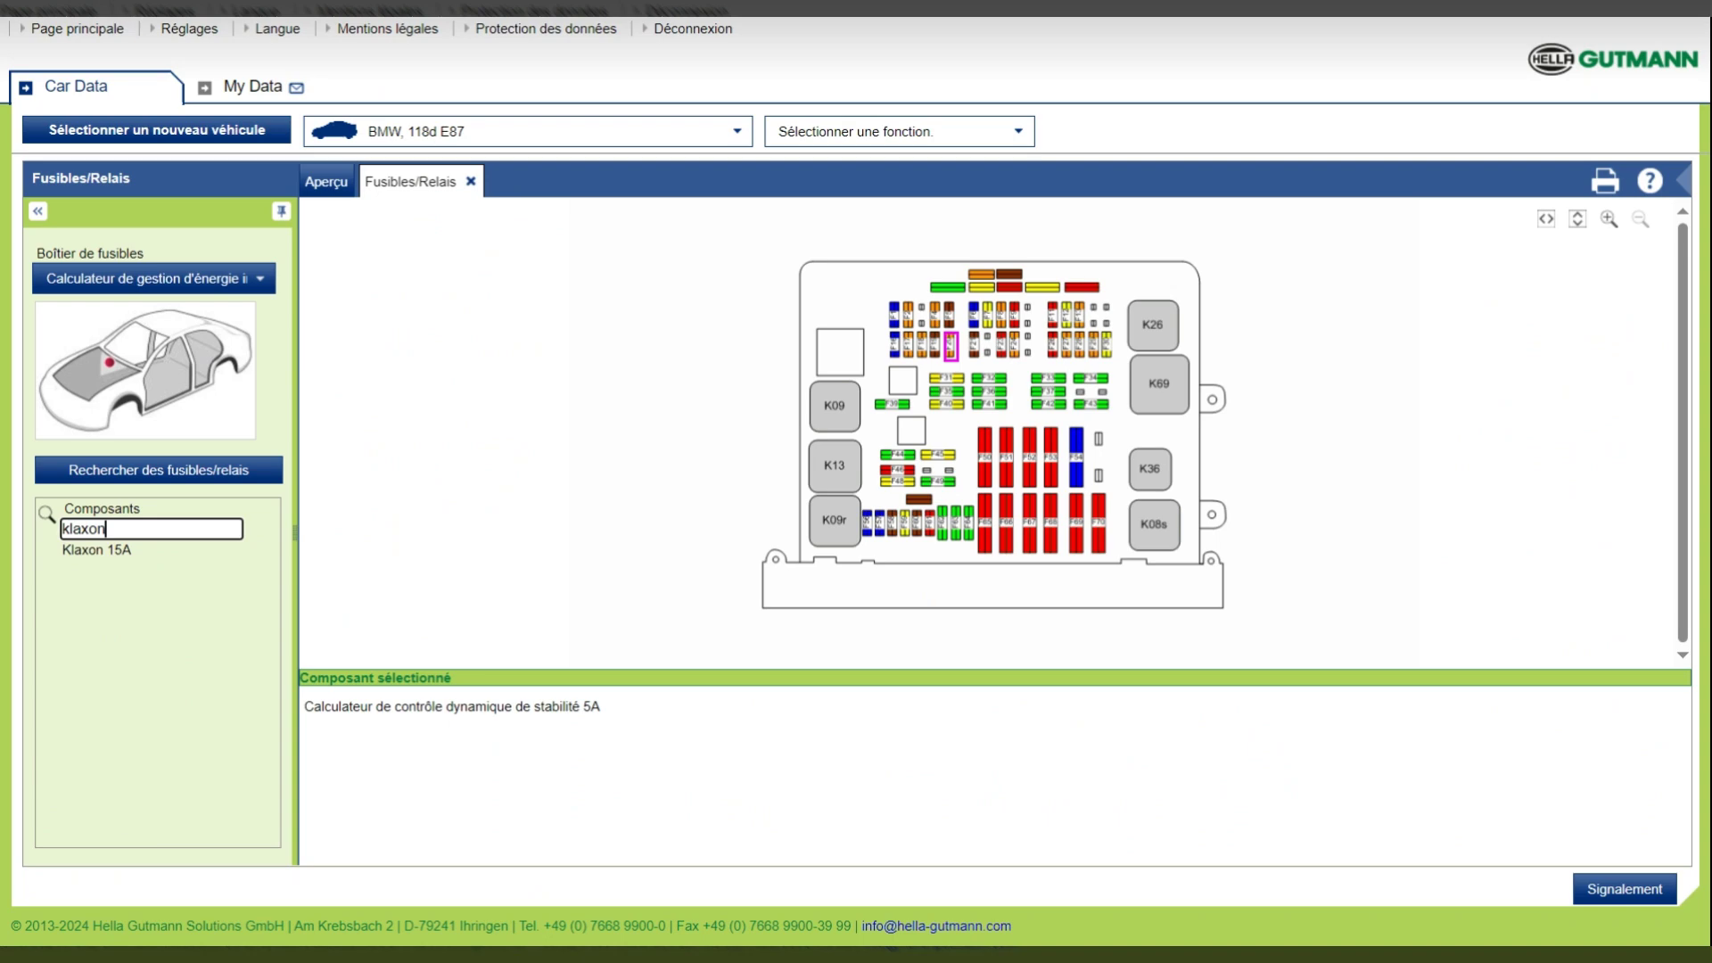
{"action": "left_click", "coordinate": [108, 557]}
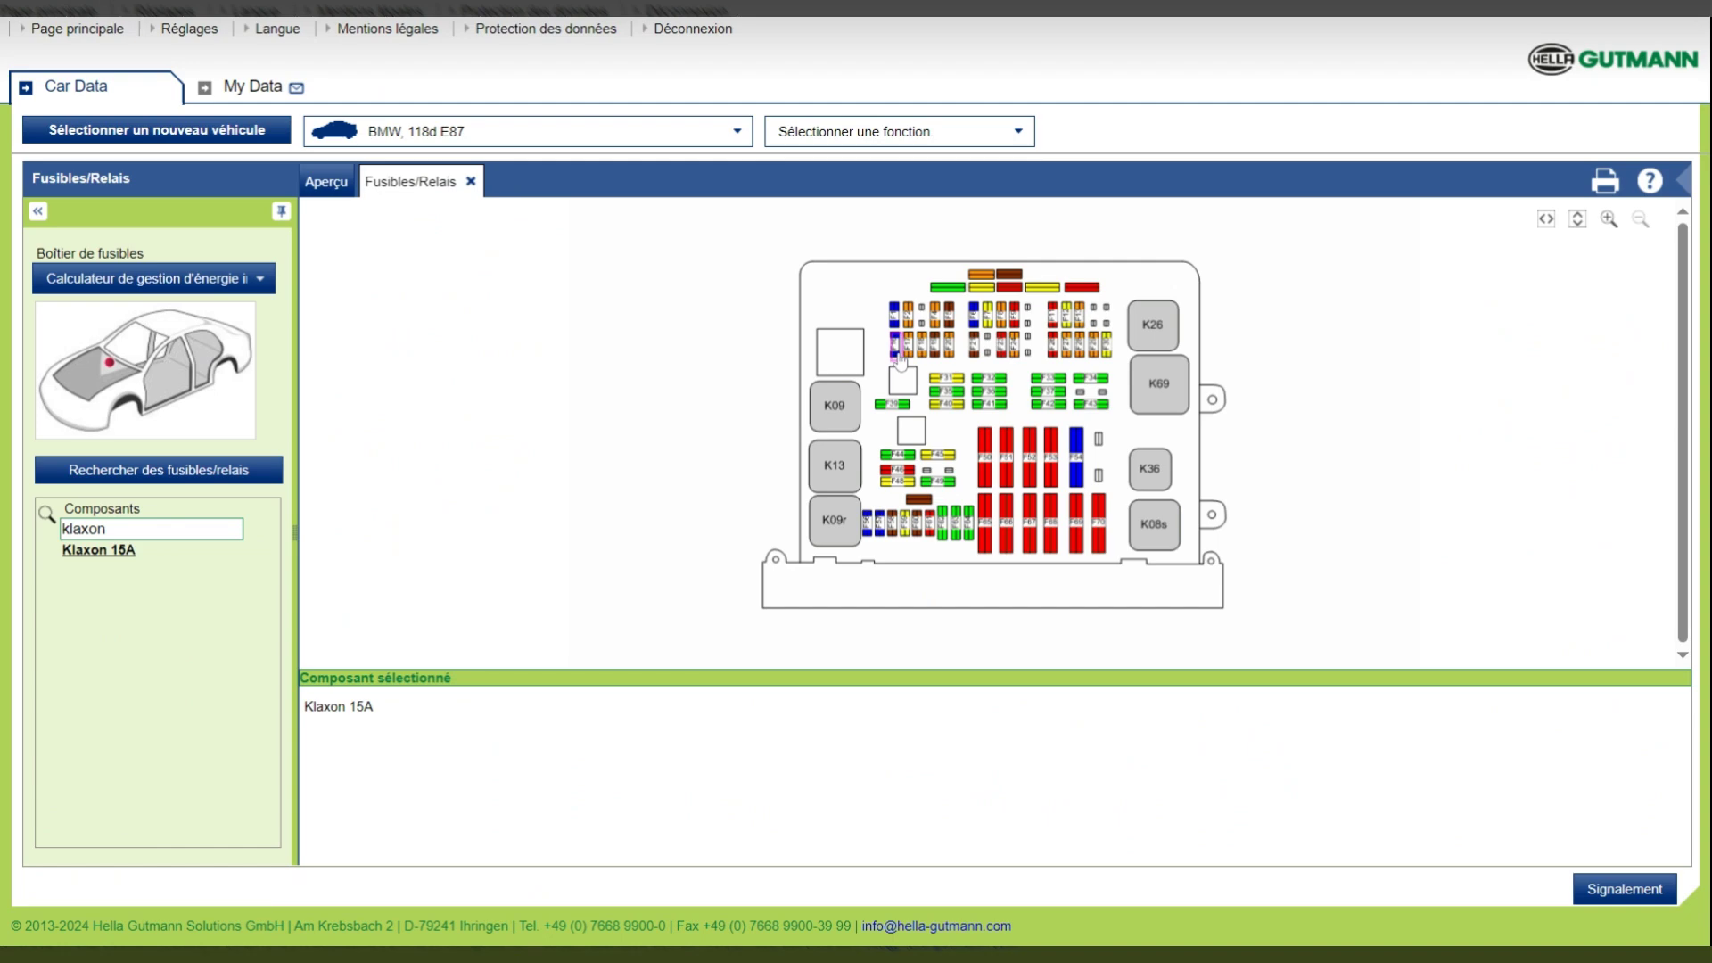
{"action": "left_click", "coordinate": [470, 182]}
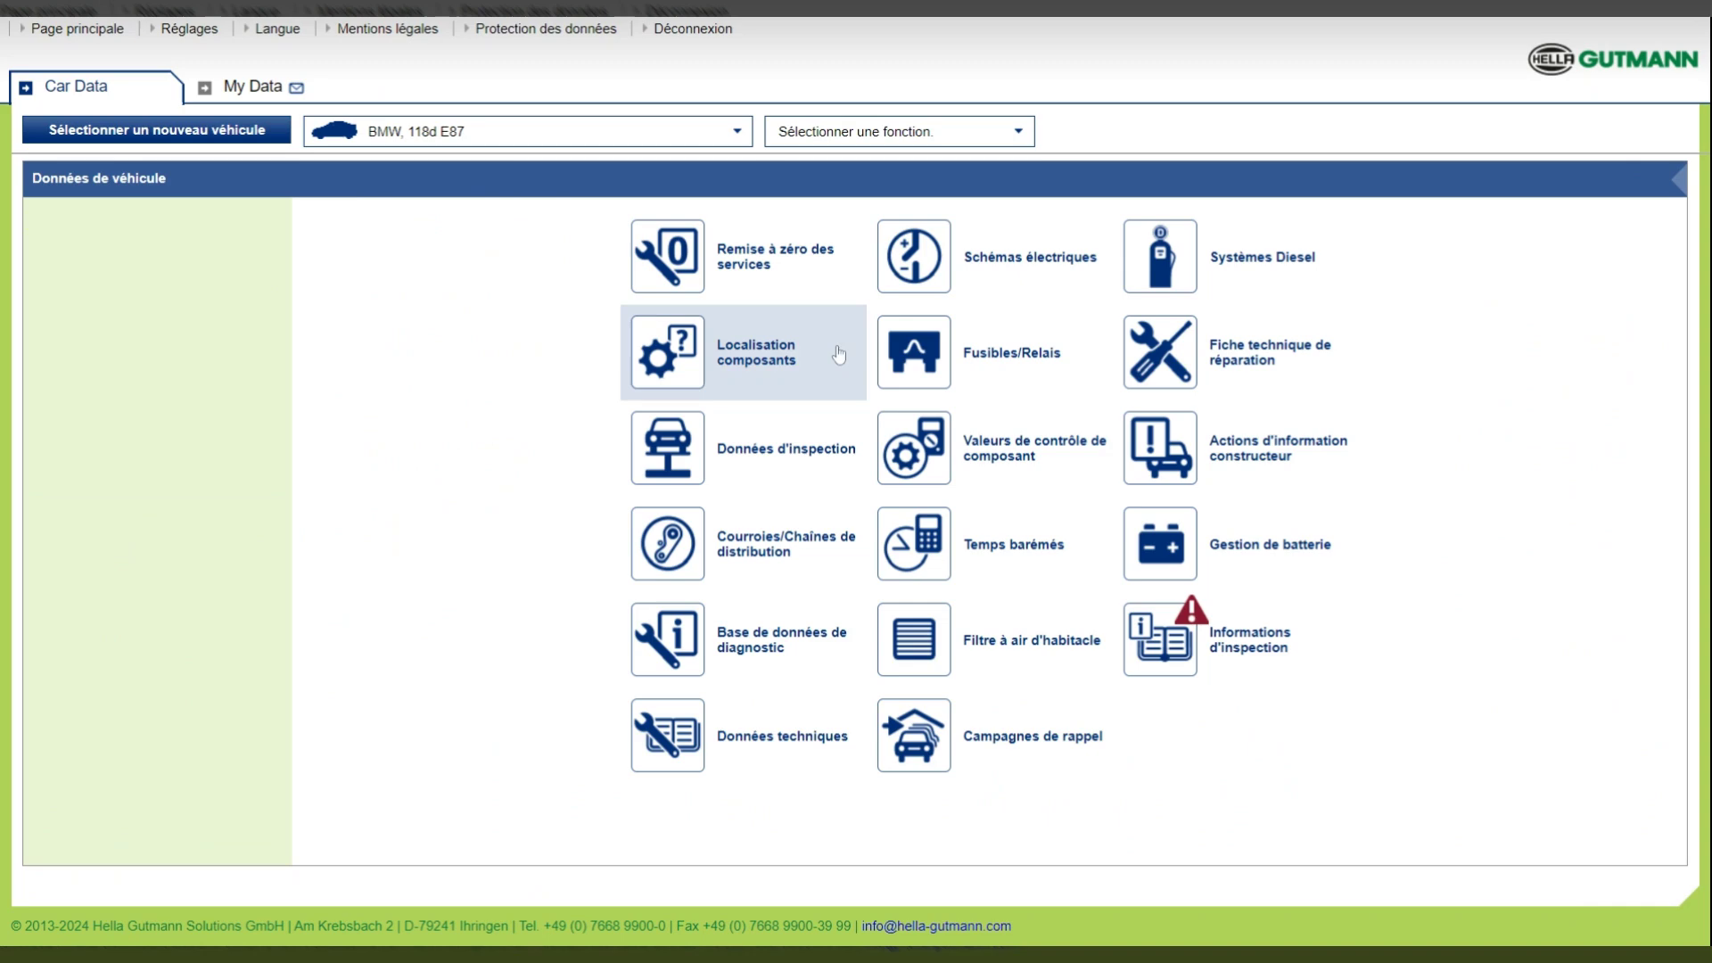
Examine the component test values for the ABS system "Teves 60 ESP - 08.2005", including the connector pinout, and close them.
{"action": "left_click", "coordinate": [925, 442]}
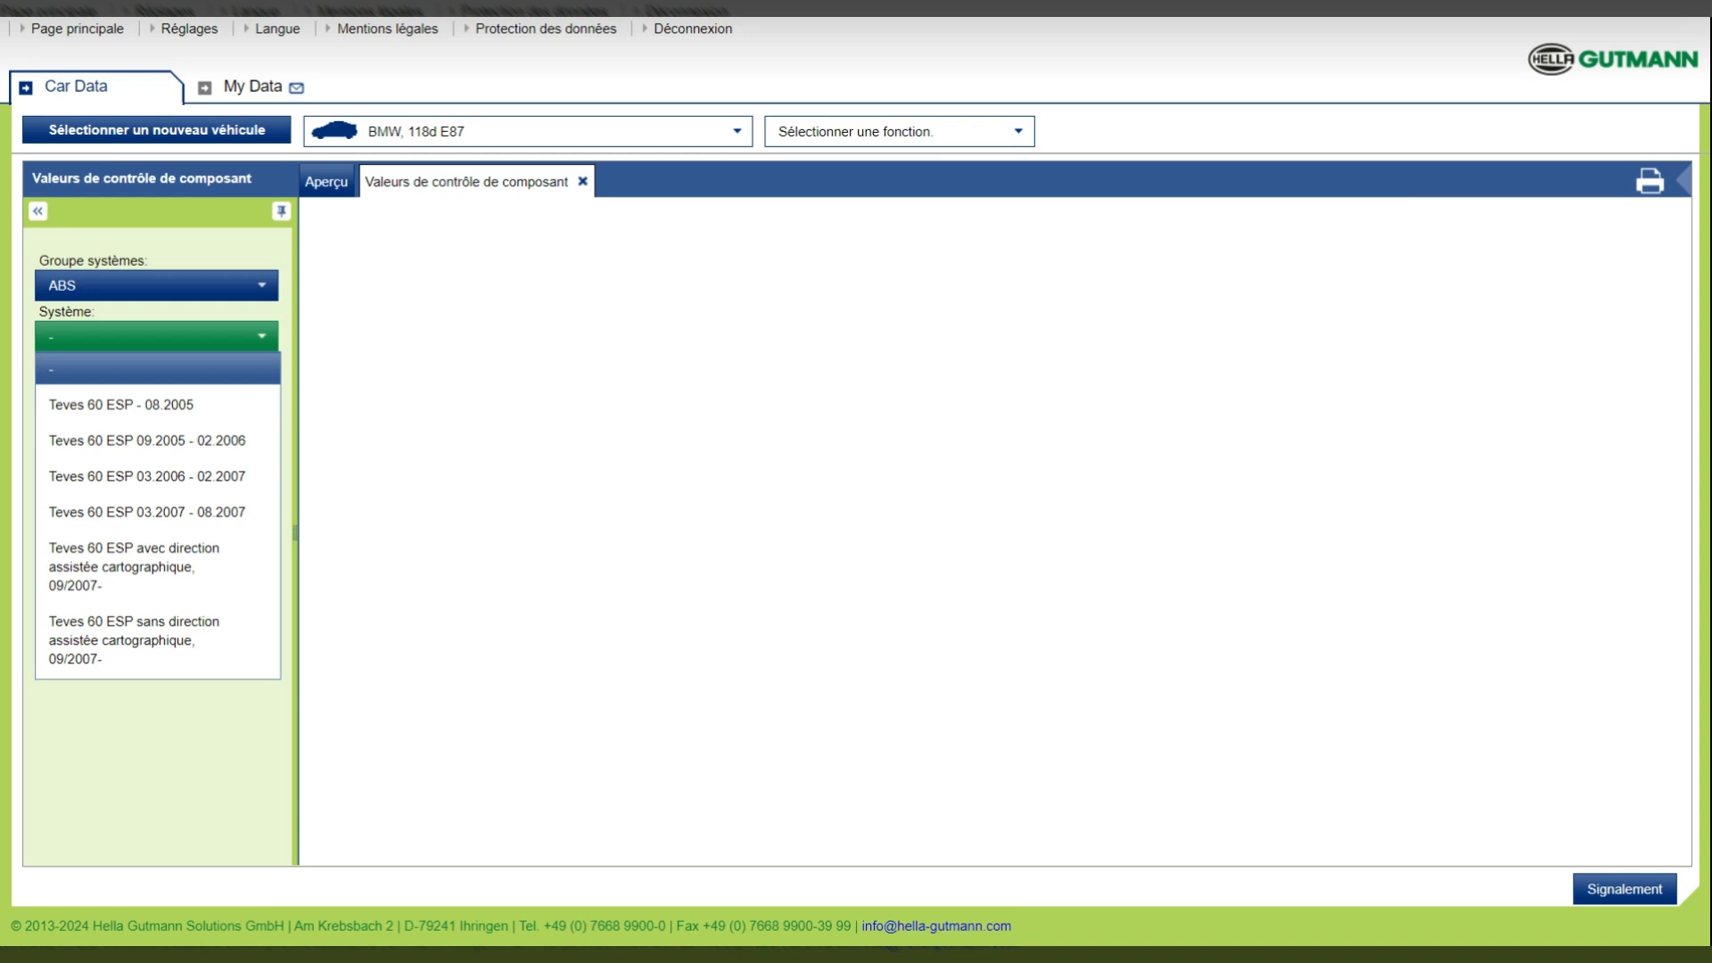
{"action": "left_click", "coordinate": [227, 413]}
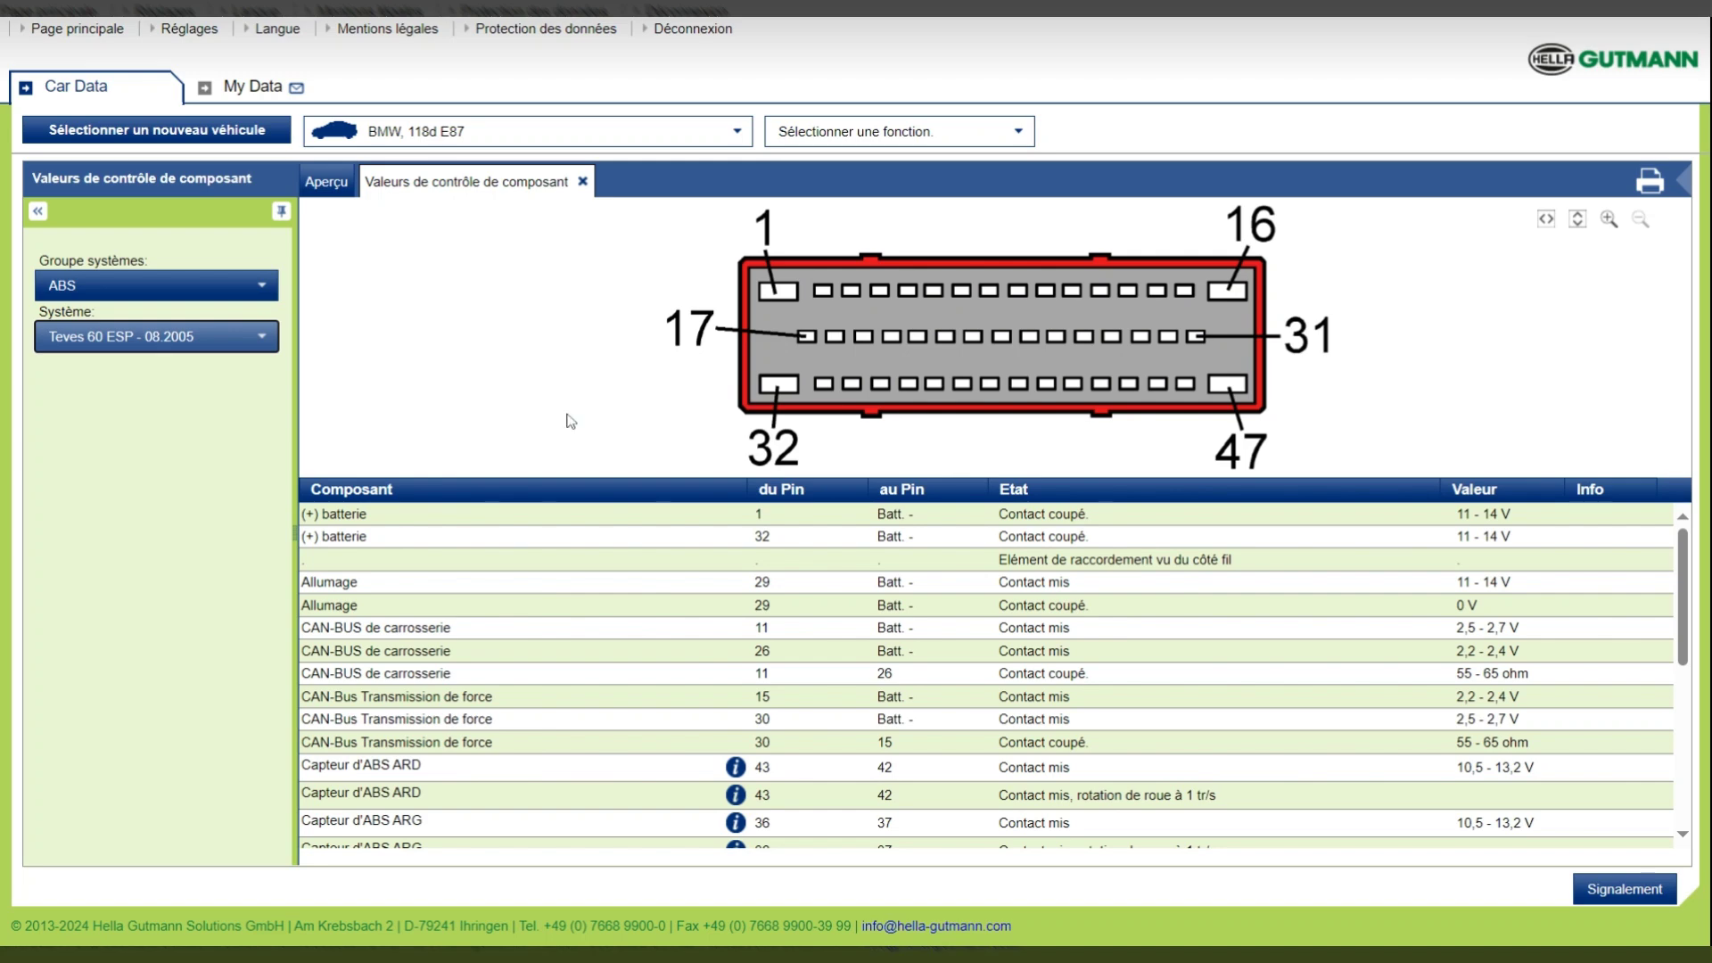
{"action": "left_click", "coordinate": [584, 182]}
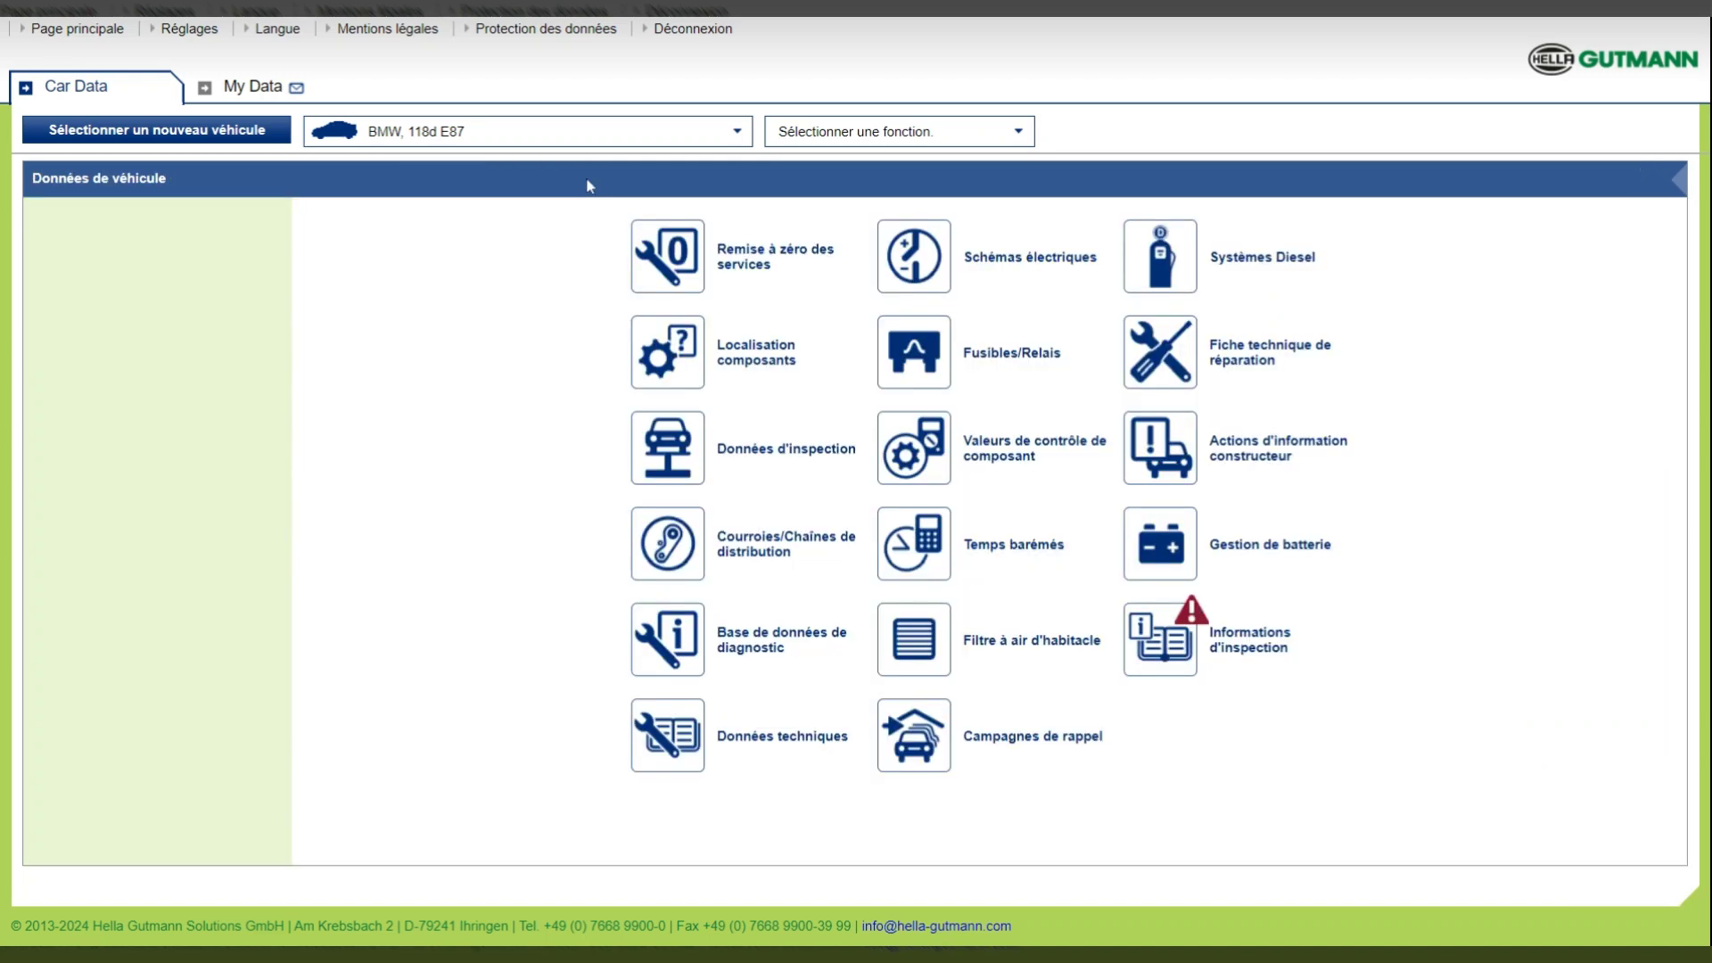
Look up the "Pompe à eau" labour times under engine cooling, expand the operations of "Déposer/installer la pompe à eau" and close the labour times.
{"action": "left_click", "coordinate": [924, 536]}
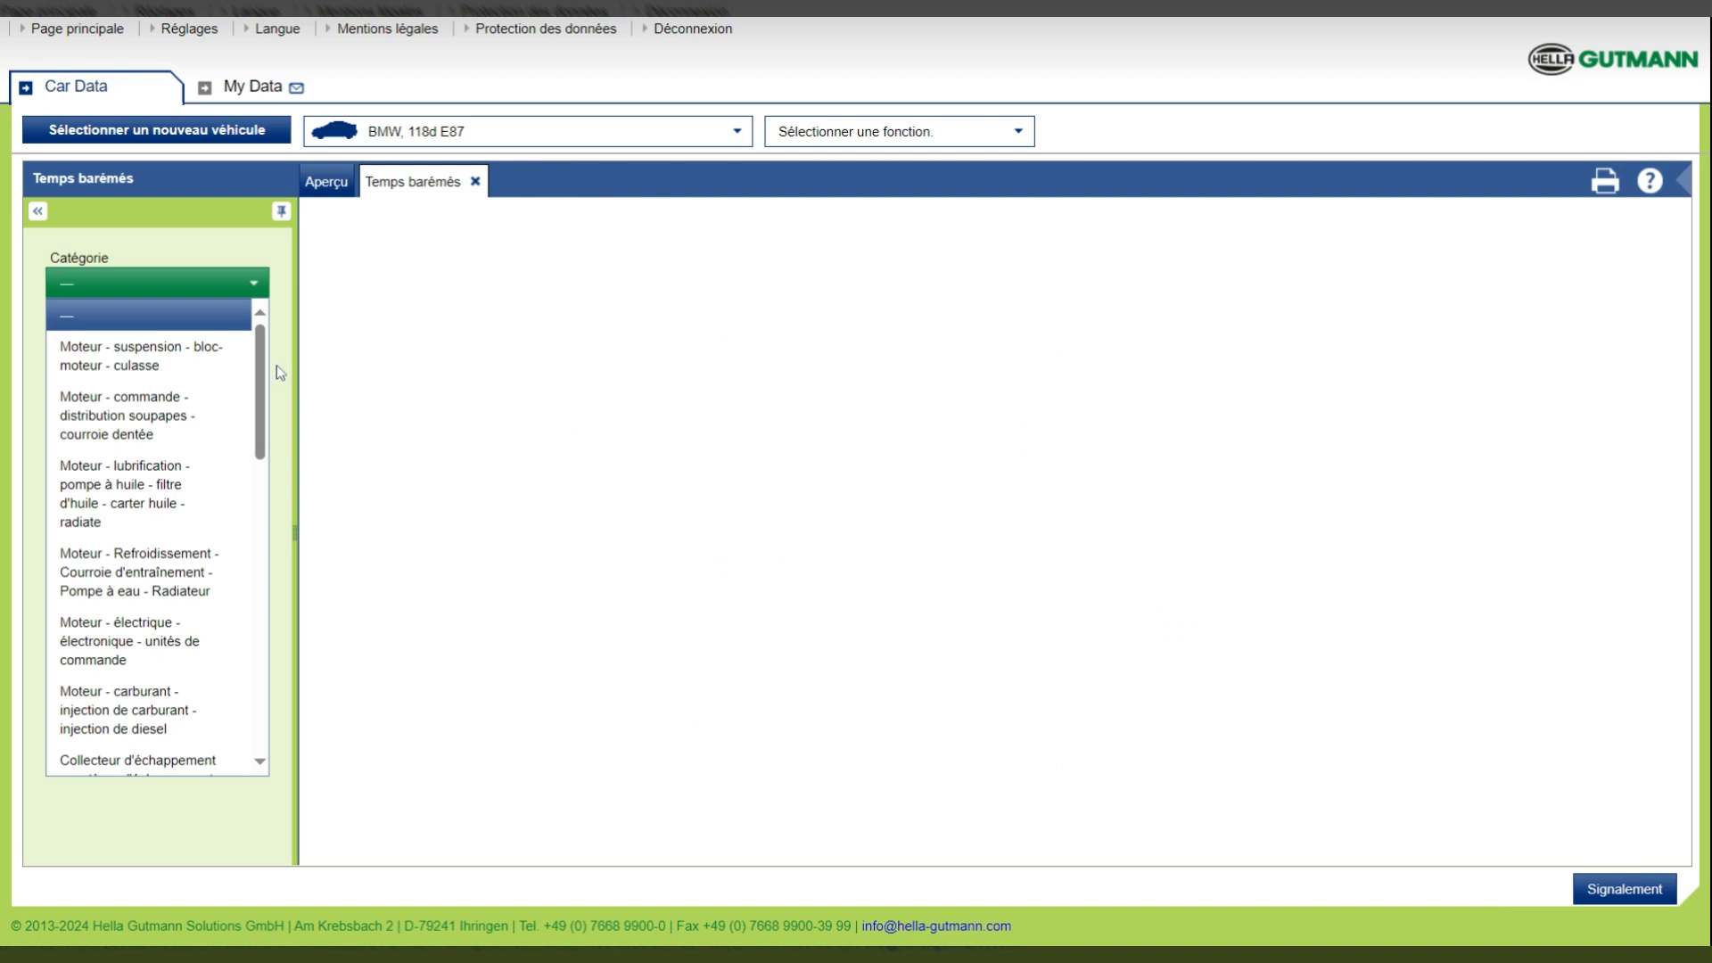
{"action": "mouse_move", "coordinate": [262, 361]}
{"action": "left_mouse_down"}
{"action": "mouse_move", "coordinate": [268, 426]}
{"action": "mouse_move", "coordinate": [268, 378]}
{"action": "left_mouse_up"}
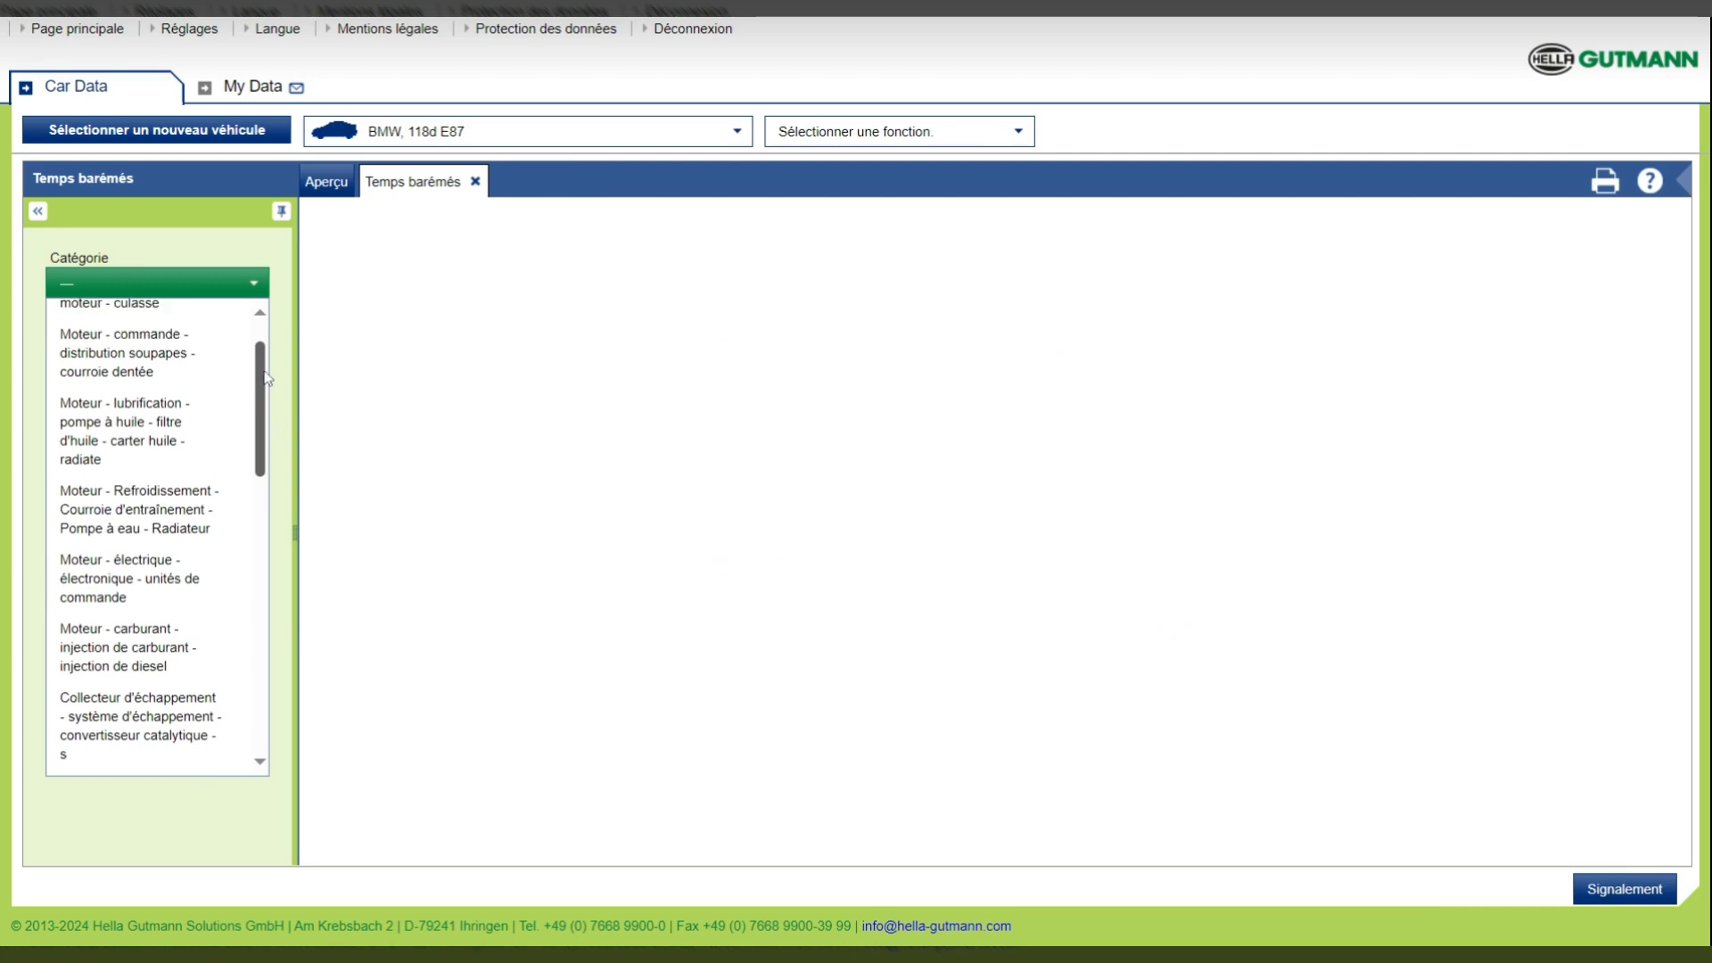
{"action": "left_click", "coordinate": [154, 507]}
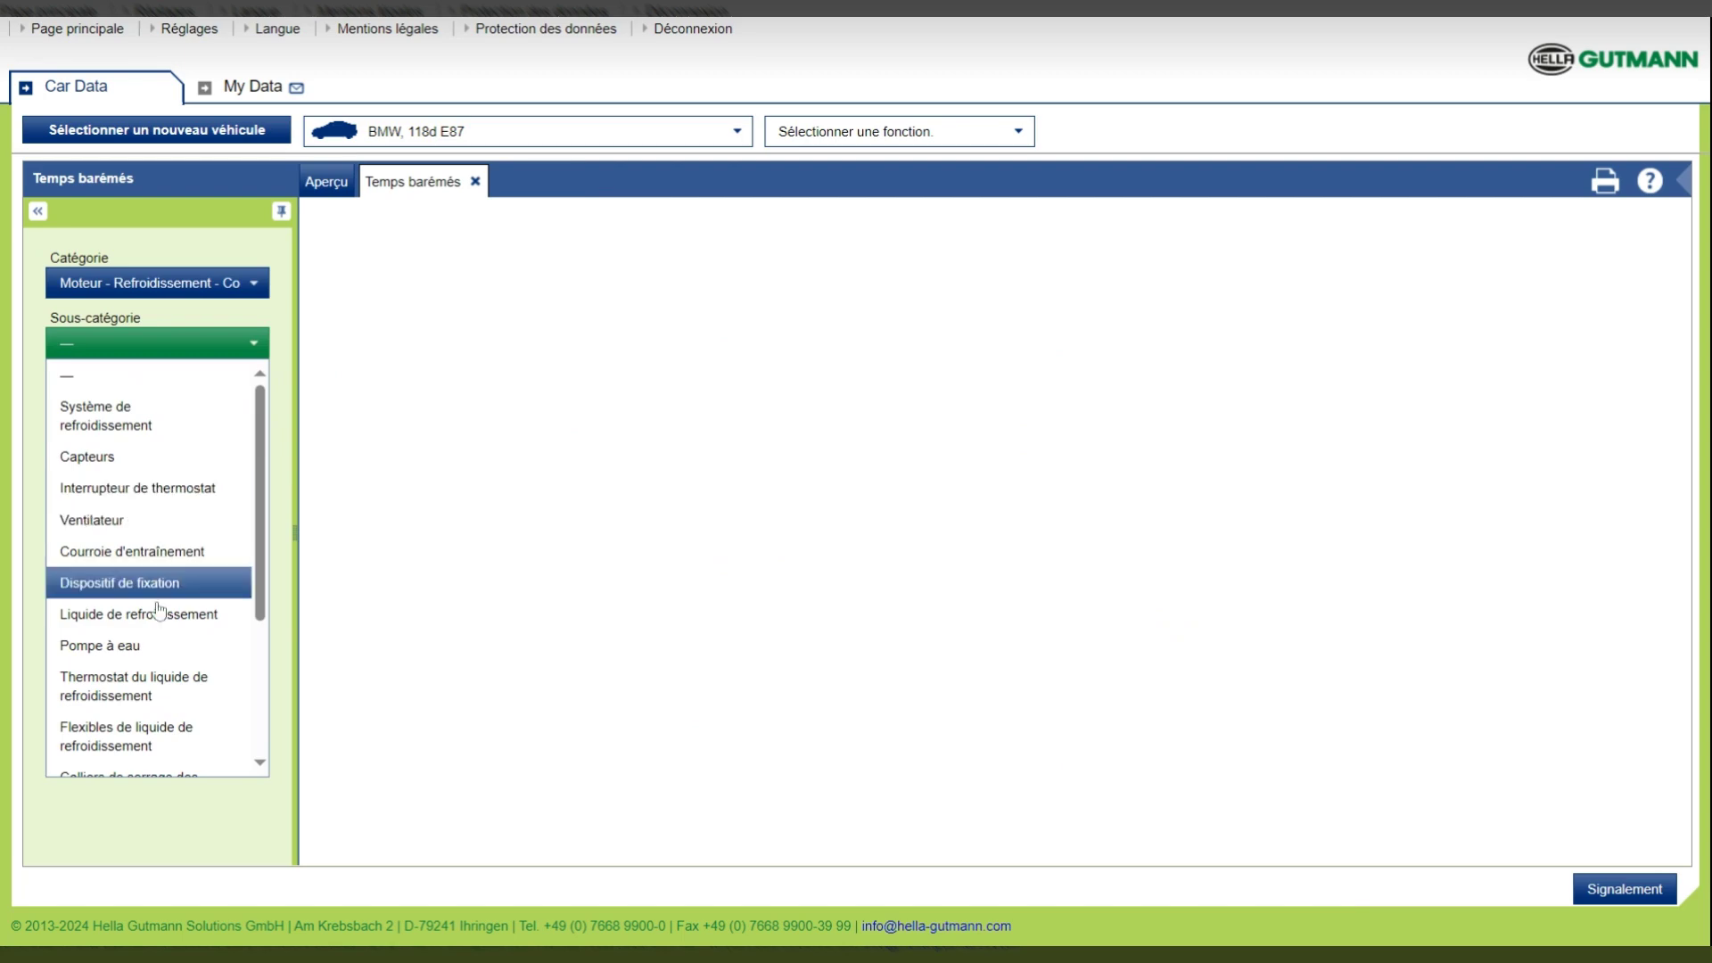
{"action": "left_click", "coordinate": [157, 645]}
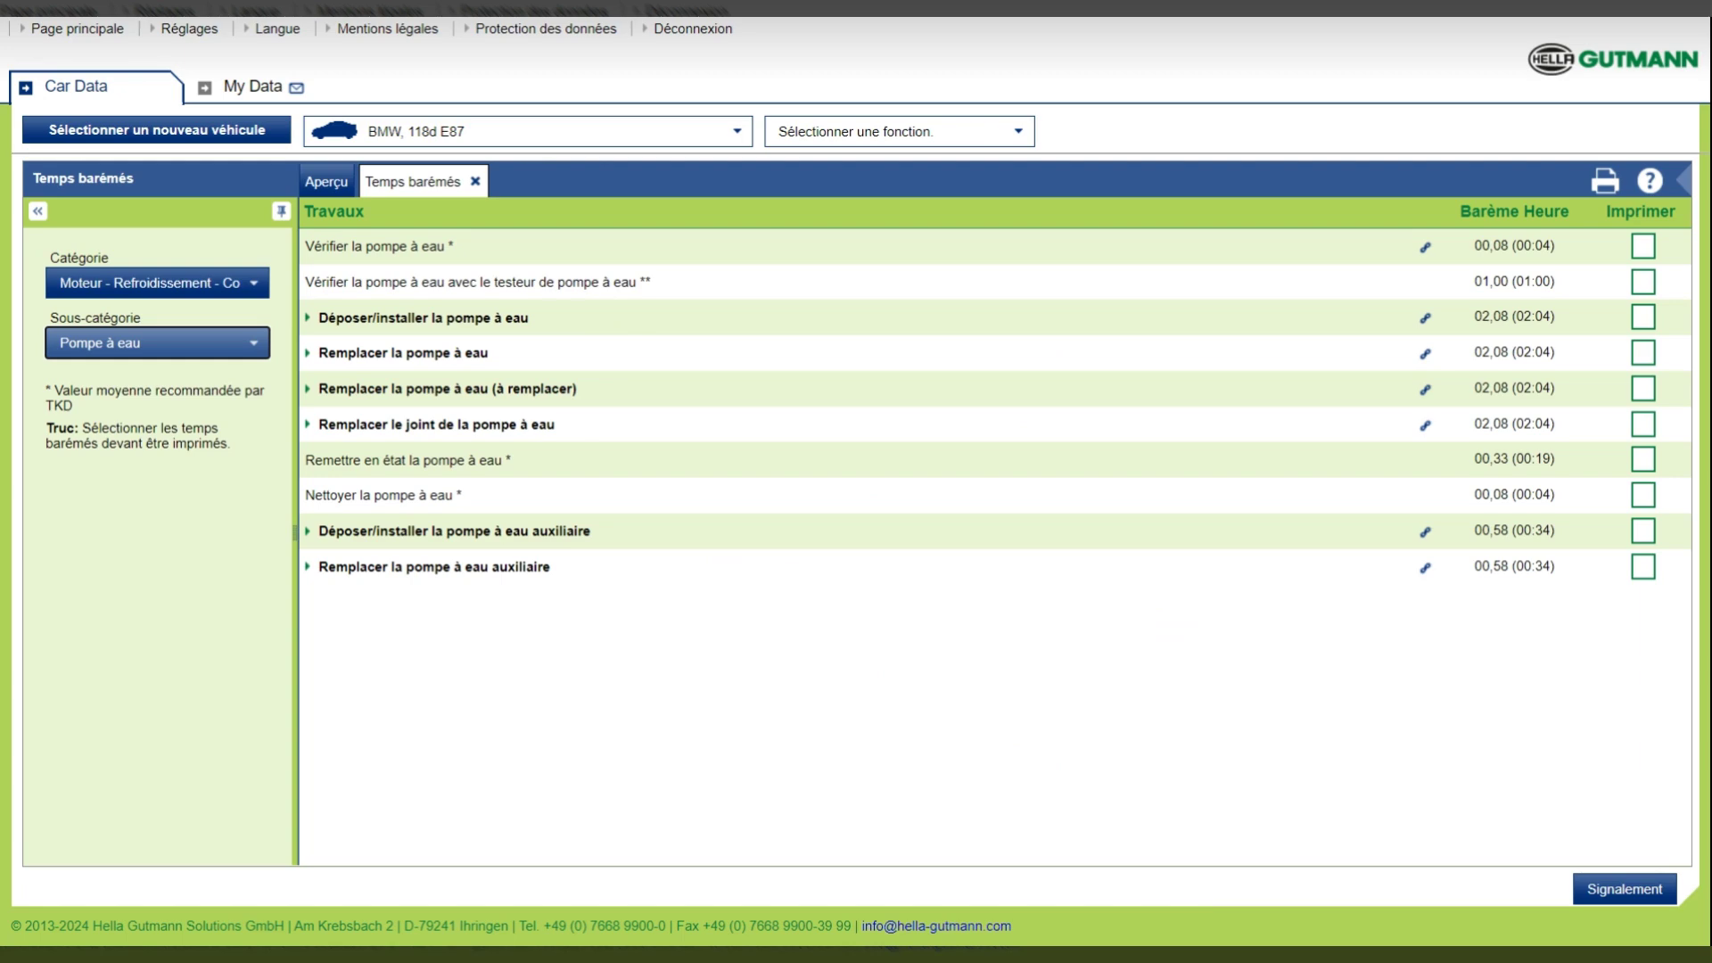
{"action": "left_click", "coordinate": [510, 323]}
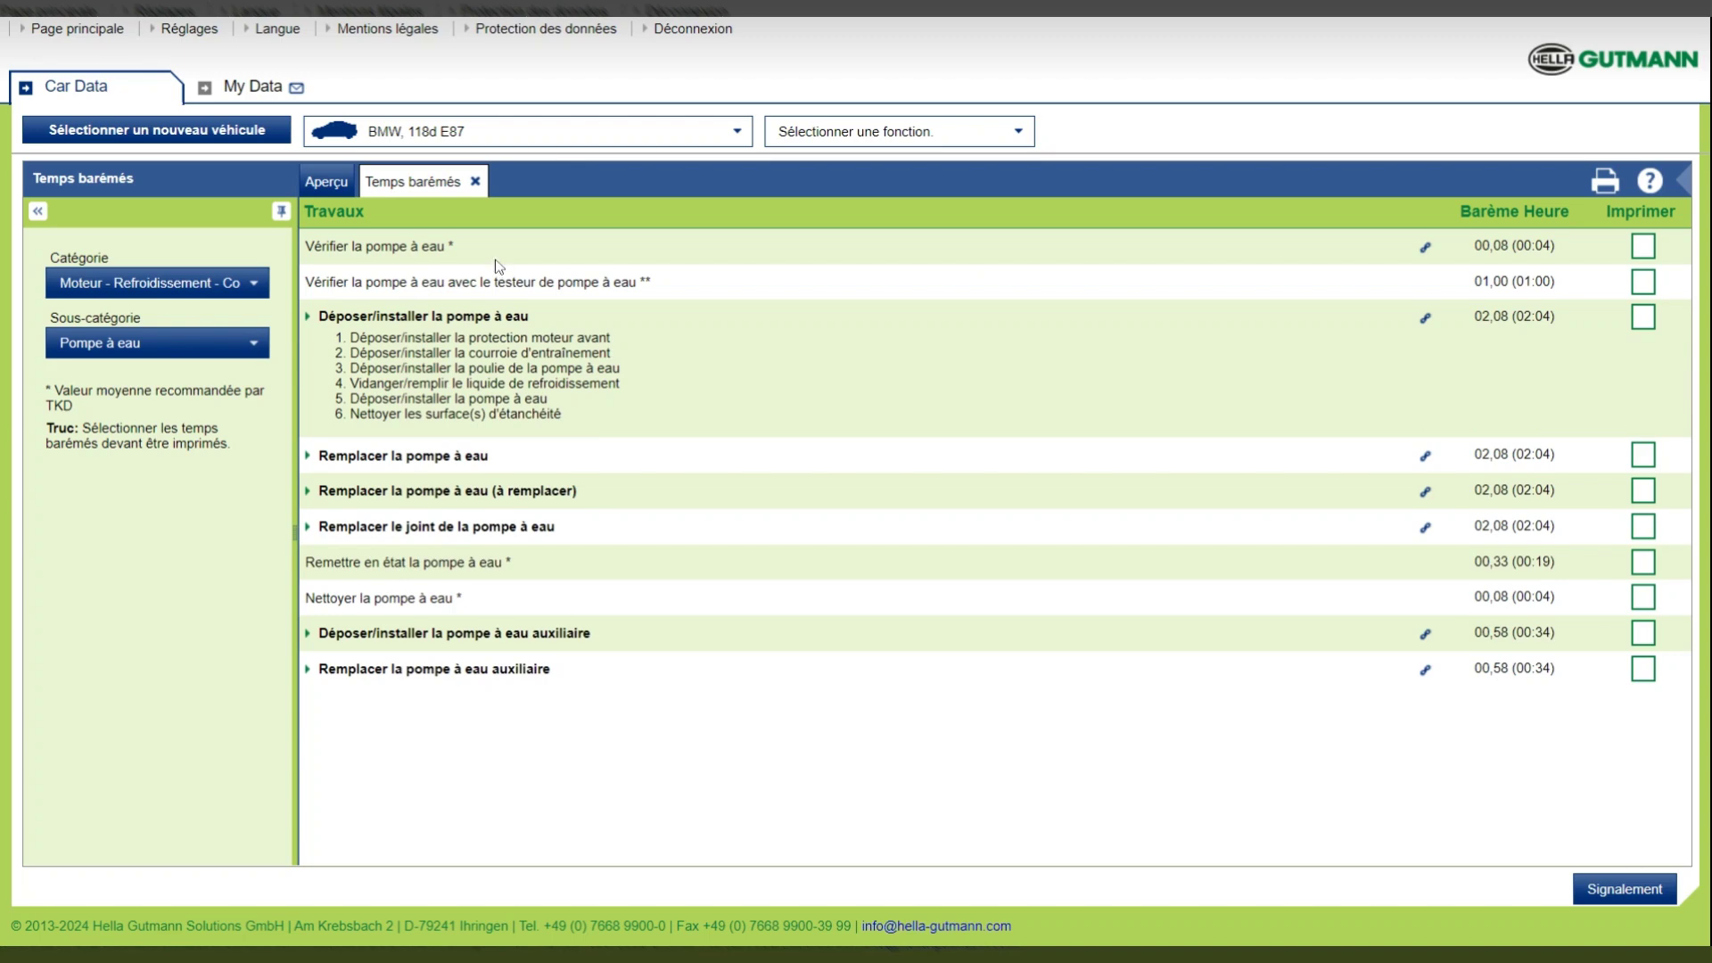
{"action": "left_click", "coordinate": [475, 181]}
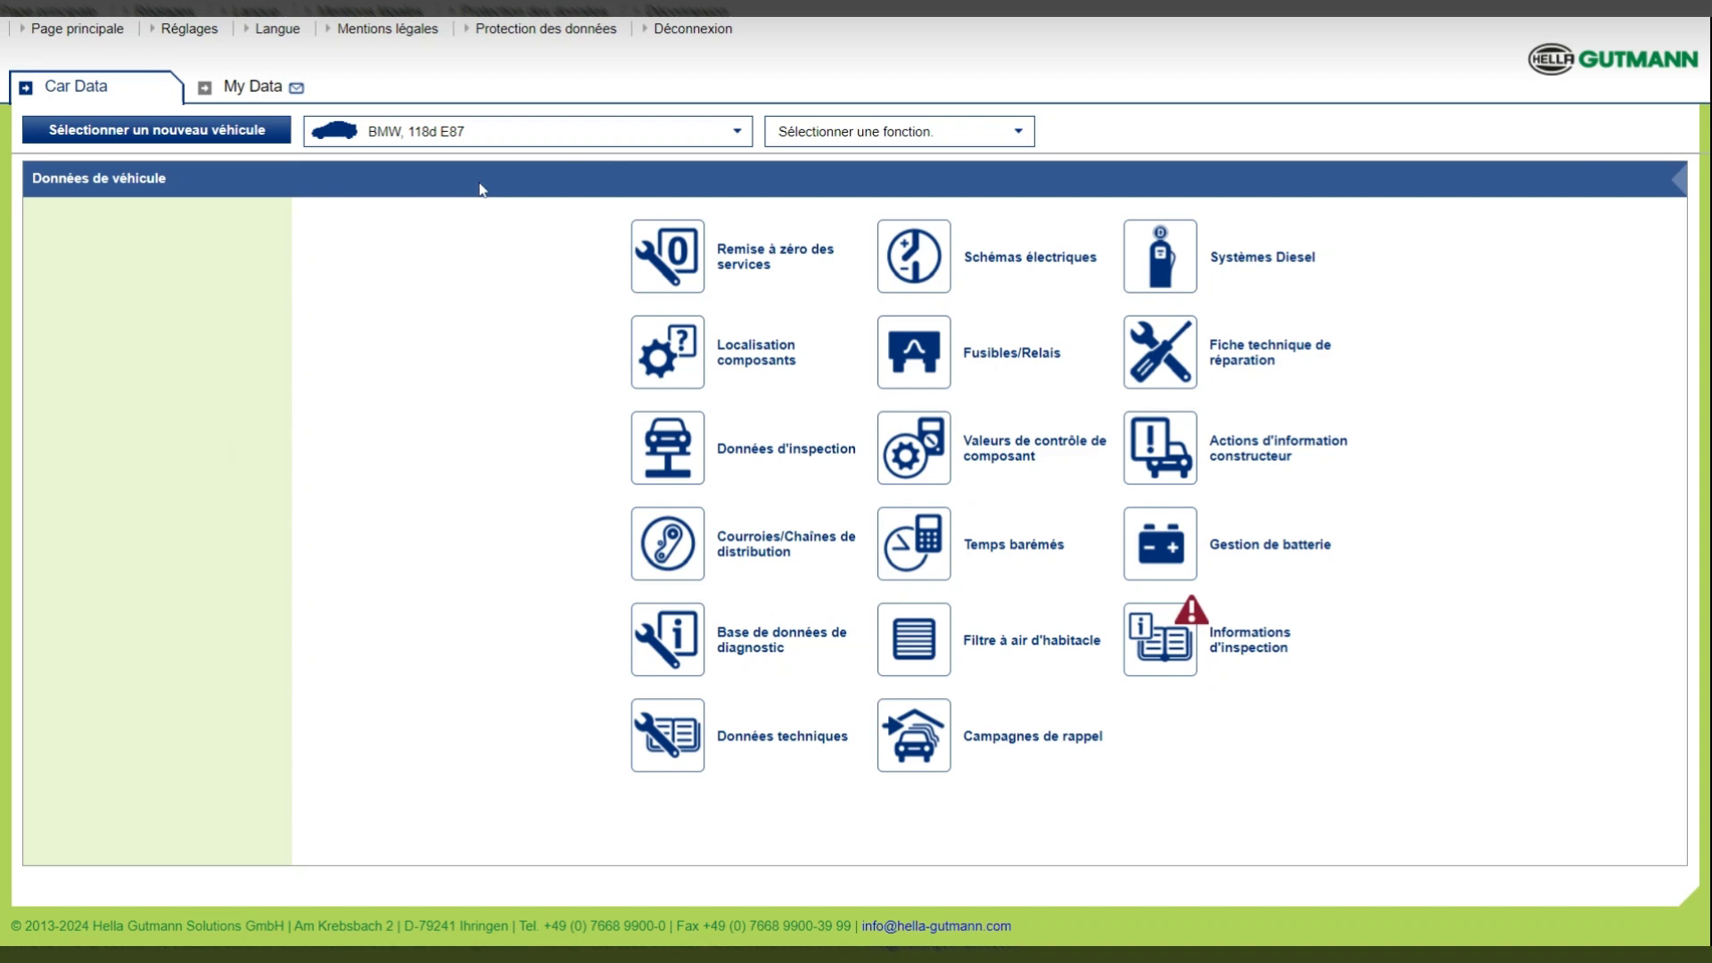
View all cabin air filter instructions, including "Remplacer le filtre à air d'habitacle", and close them.
{"action": "left_click", "coordinate": [920, 645]}
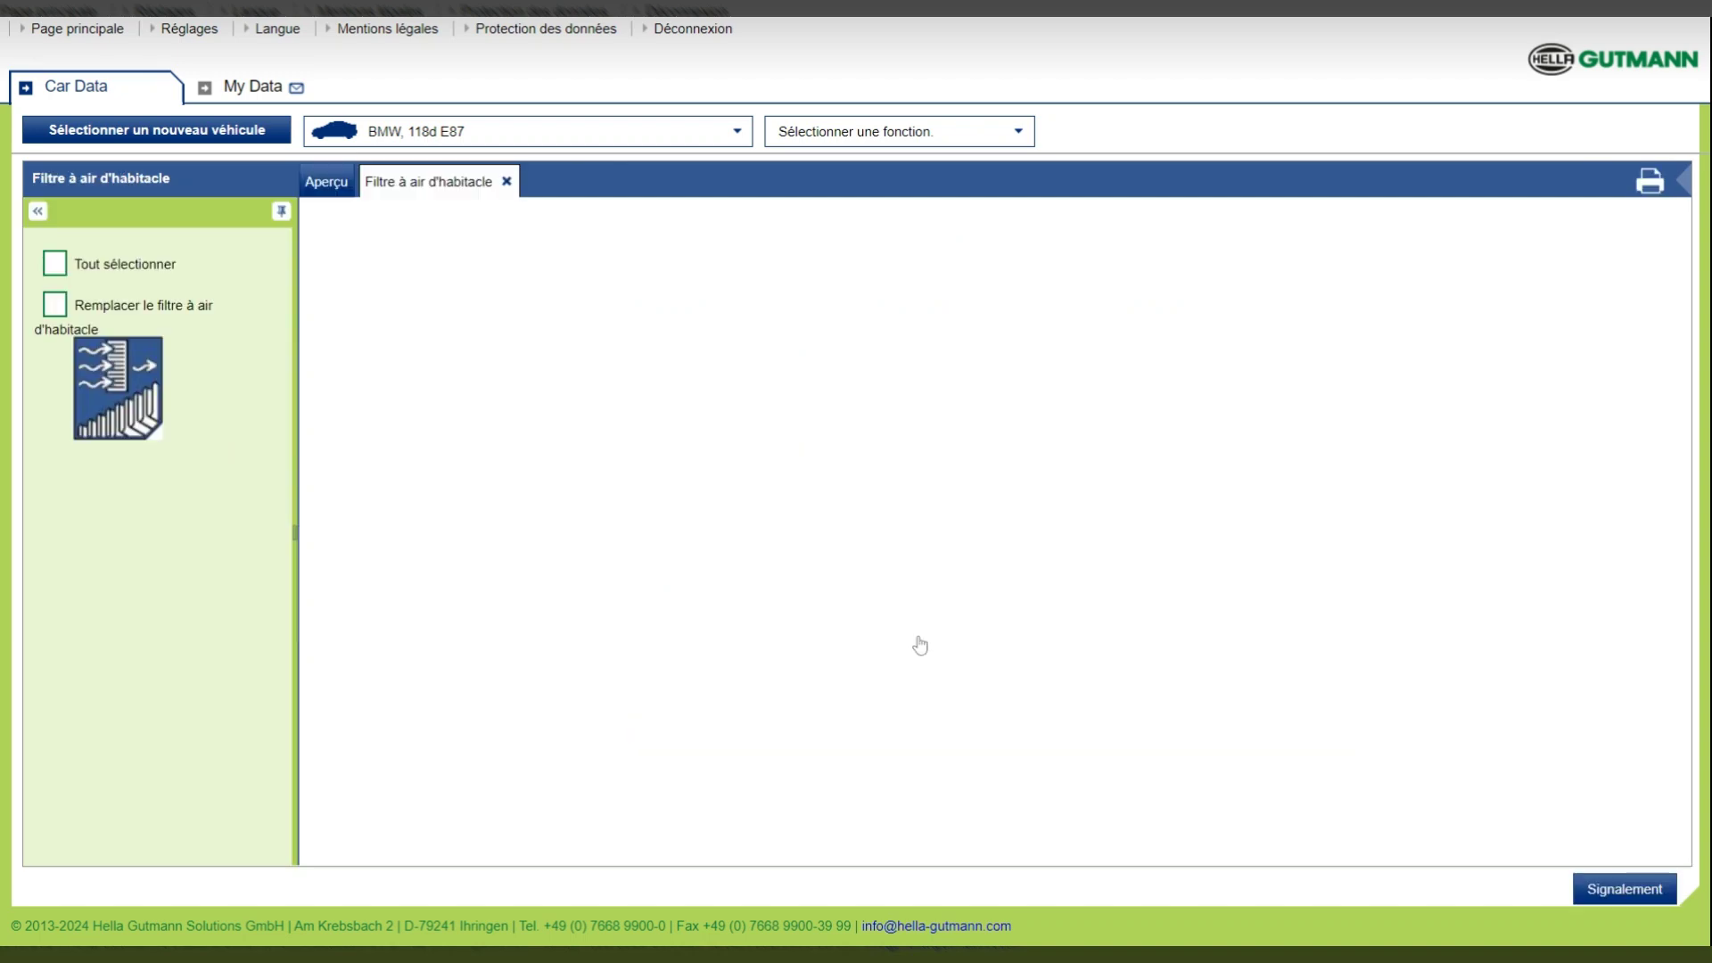
{"action": "left_click", "coordinate": [56, 264]}
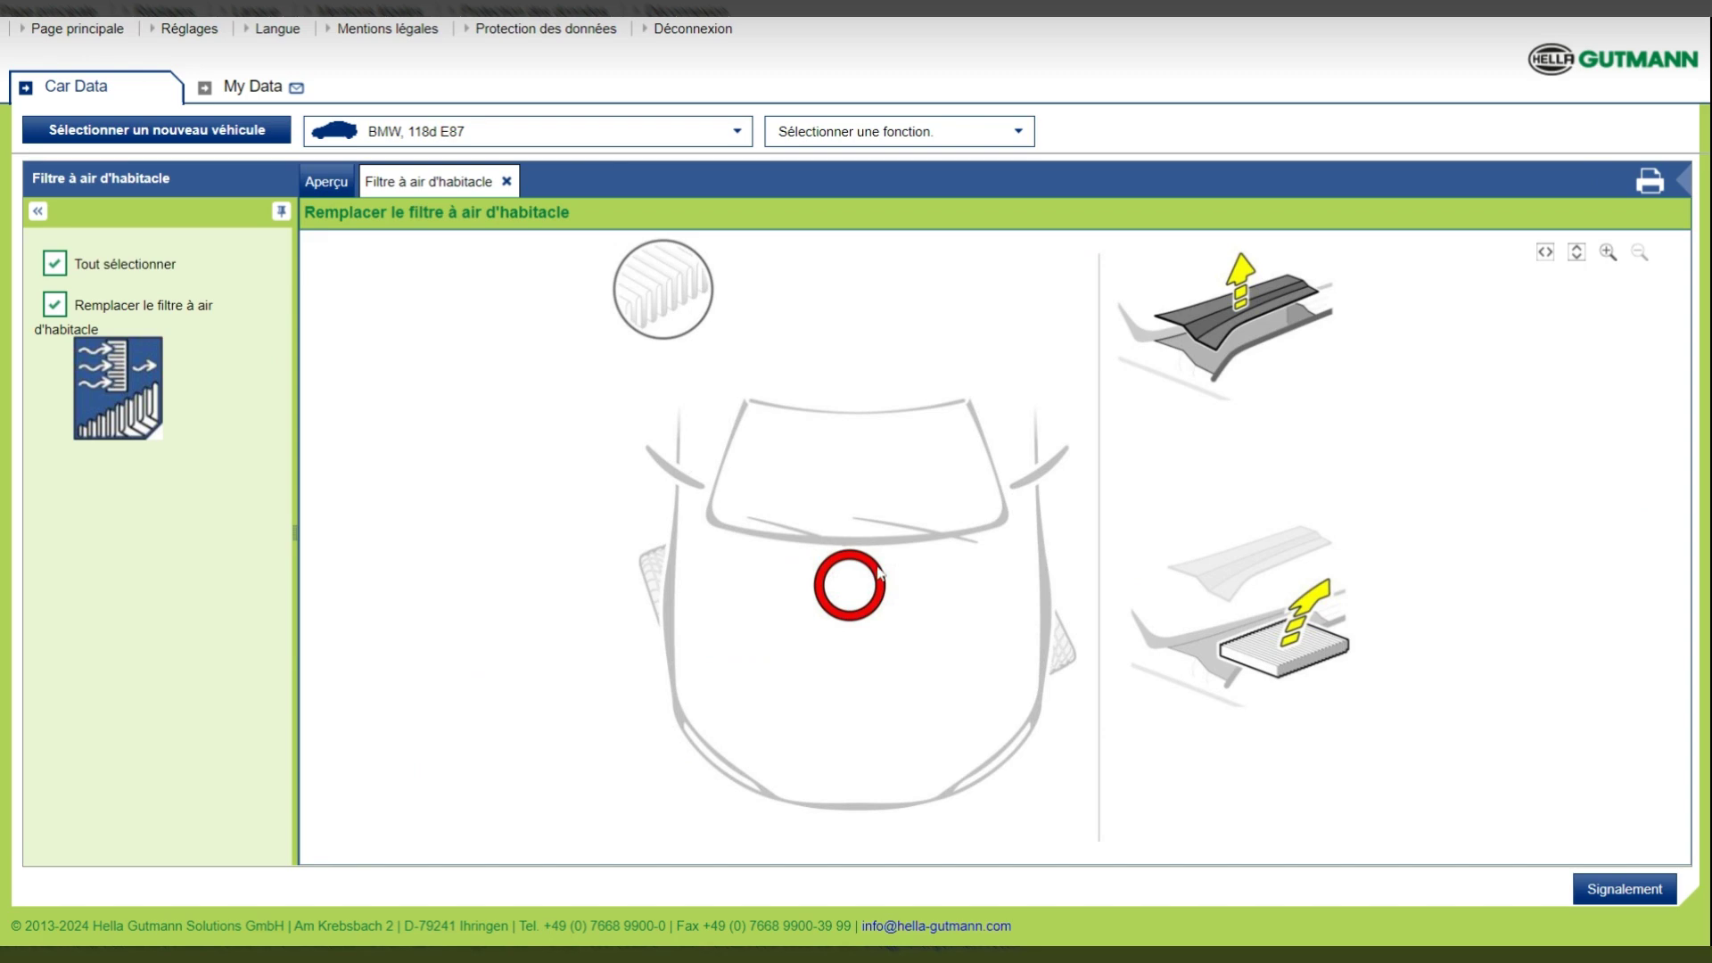
{"action": "left_click", "coordinate": [506, 182]}
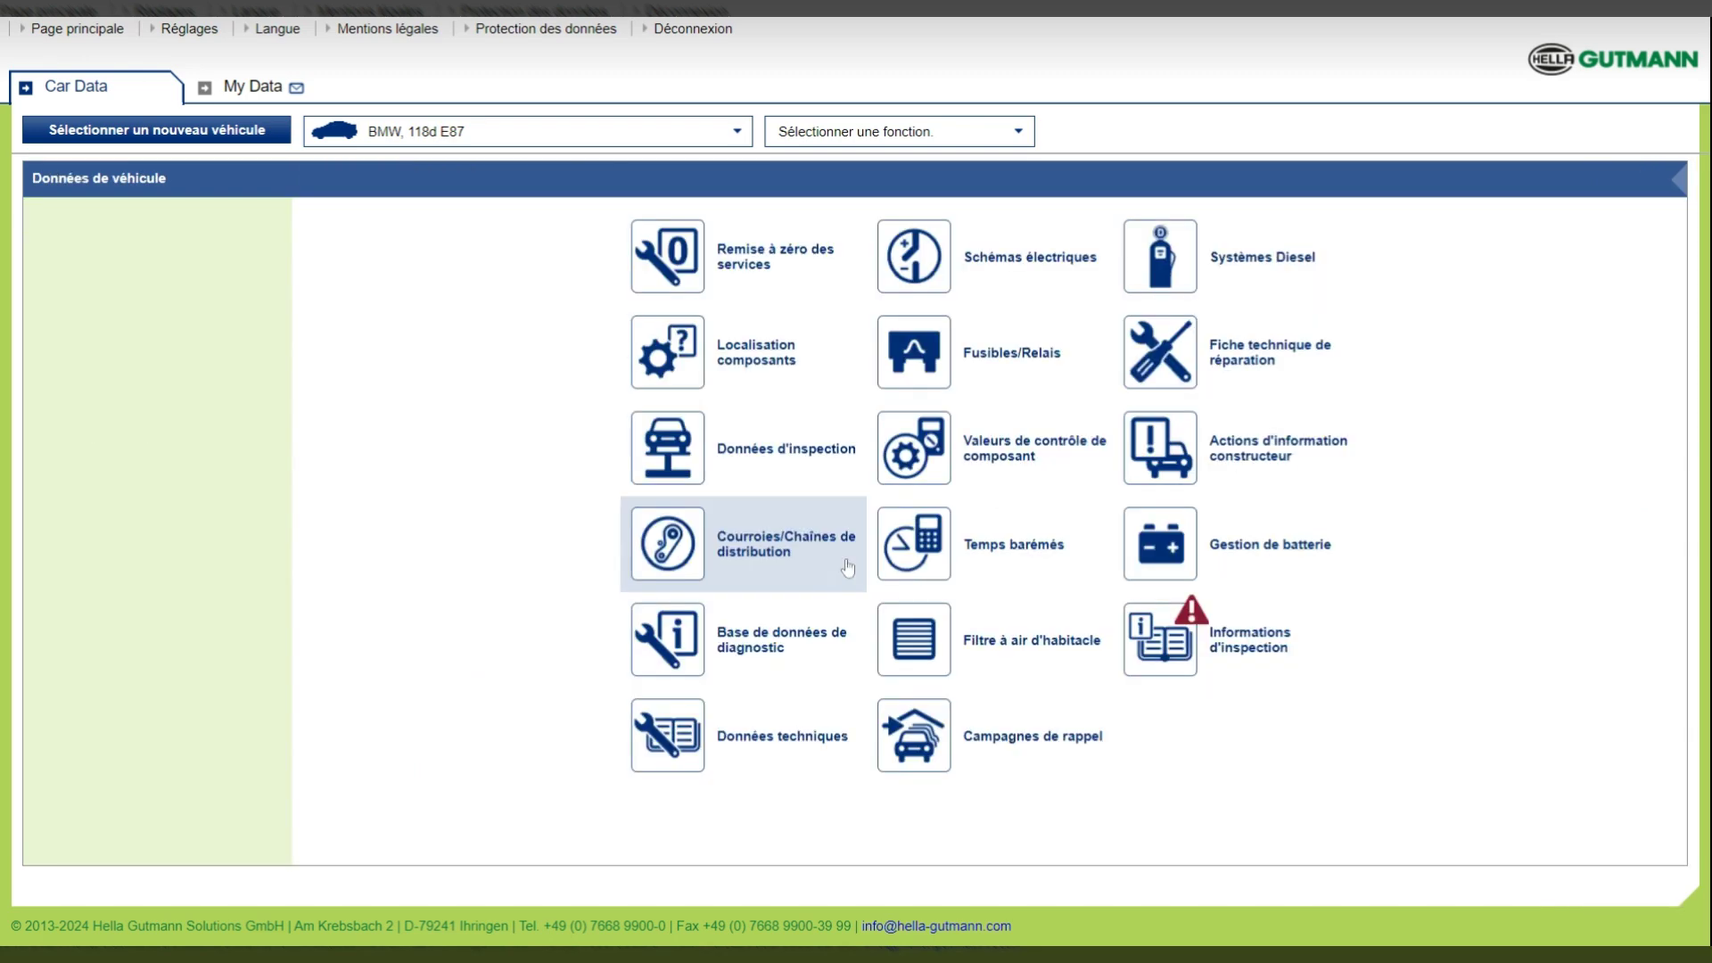
Read the recall campaign "Problème sur airbag conducteur" dated 25 mars 2024 - 25 mars 2025 and close the recall campaigns.
{"action": "left_click", "coordinate": [915, 739]}
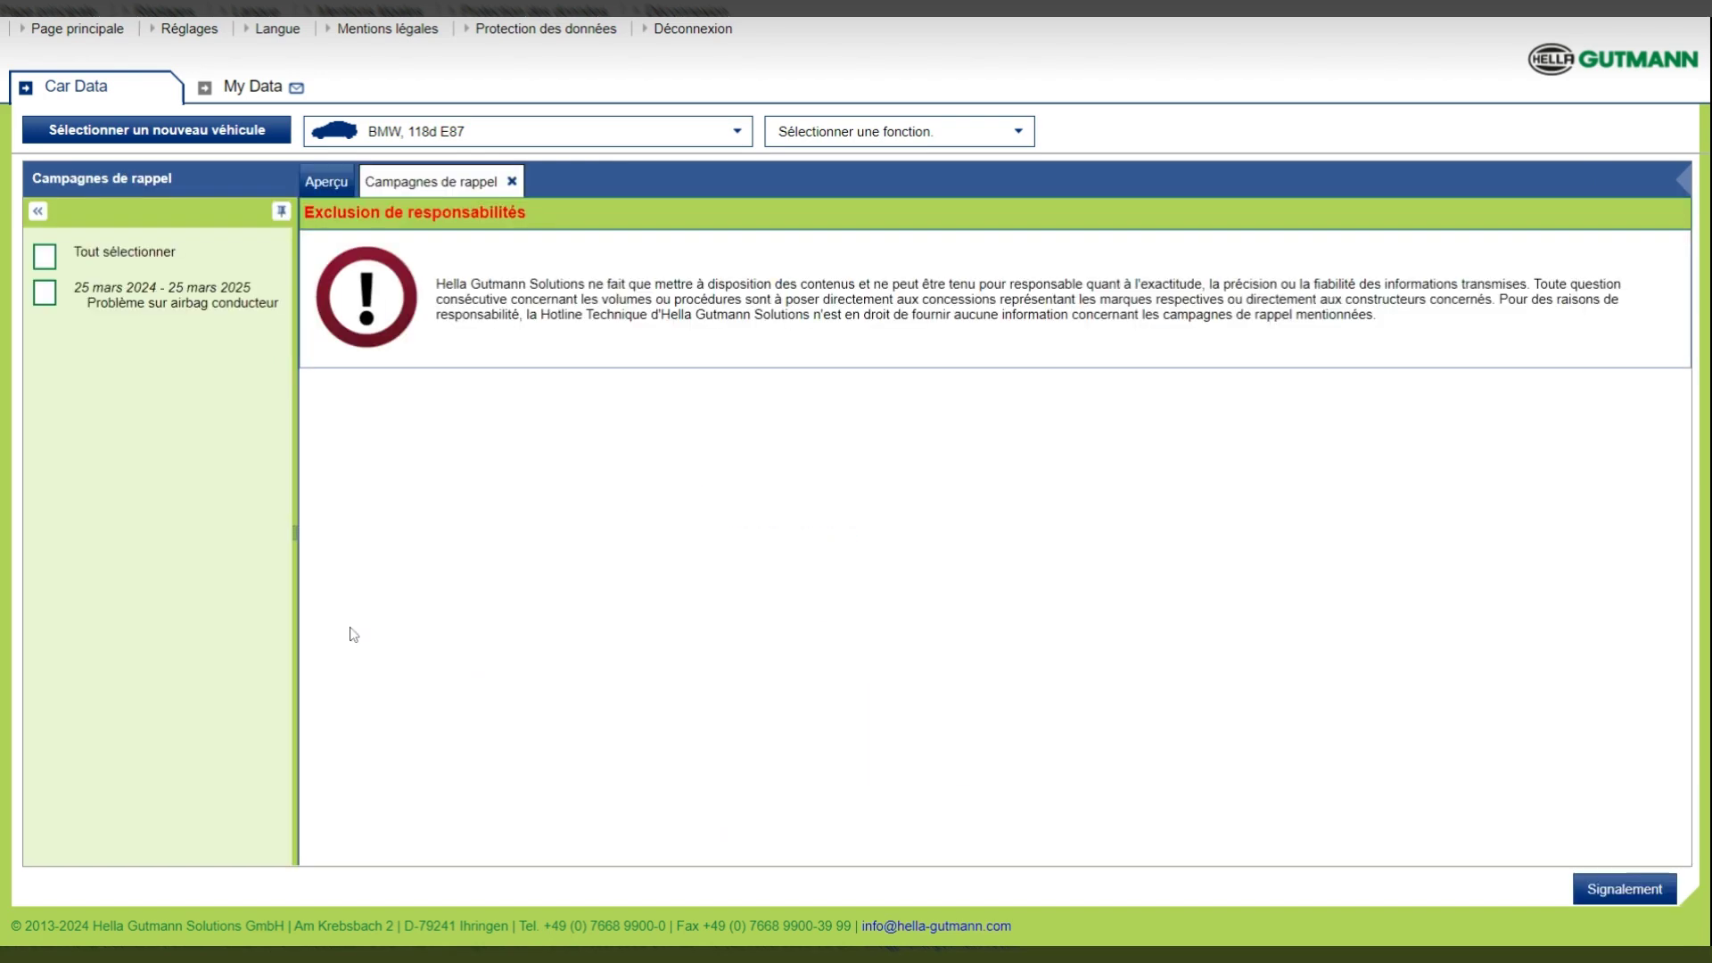
{"action": "left_click", "coordinate": [44, 294]}
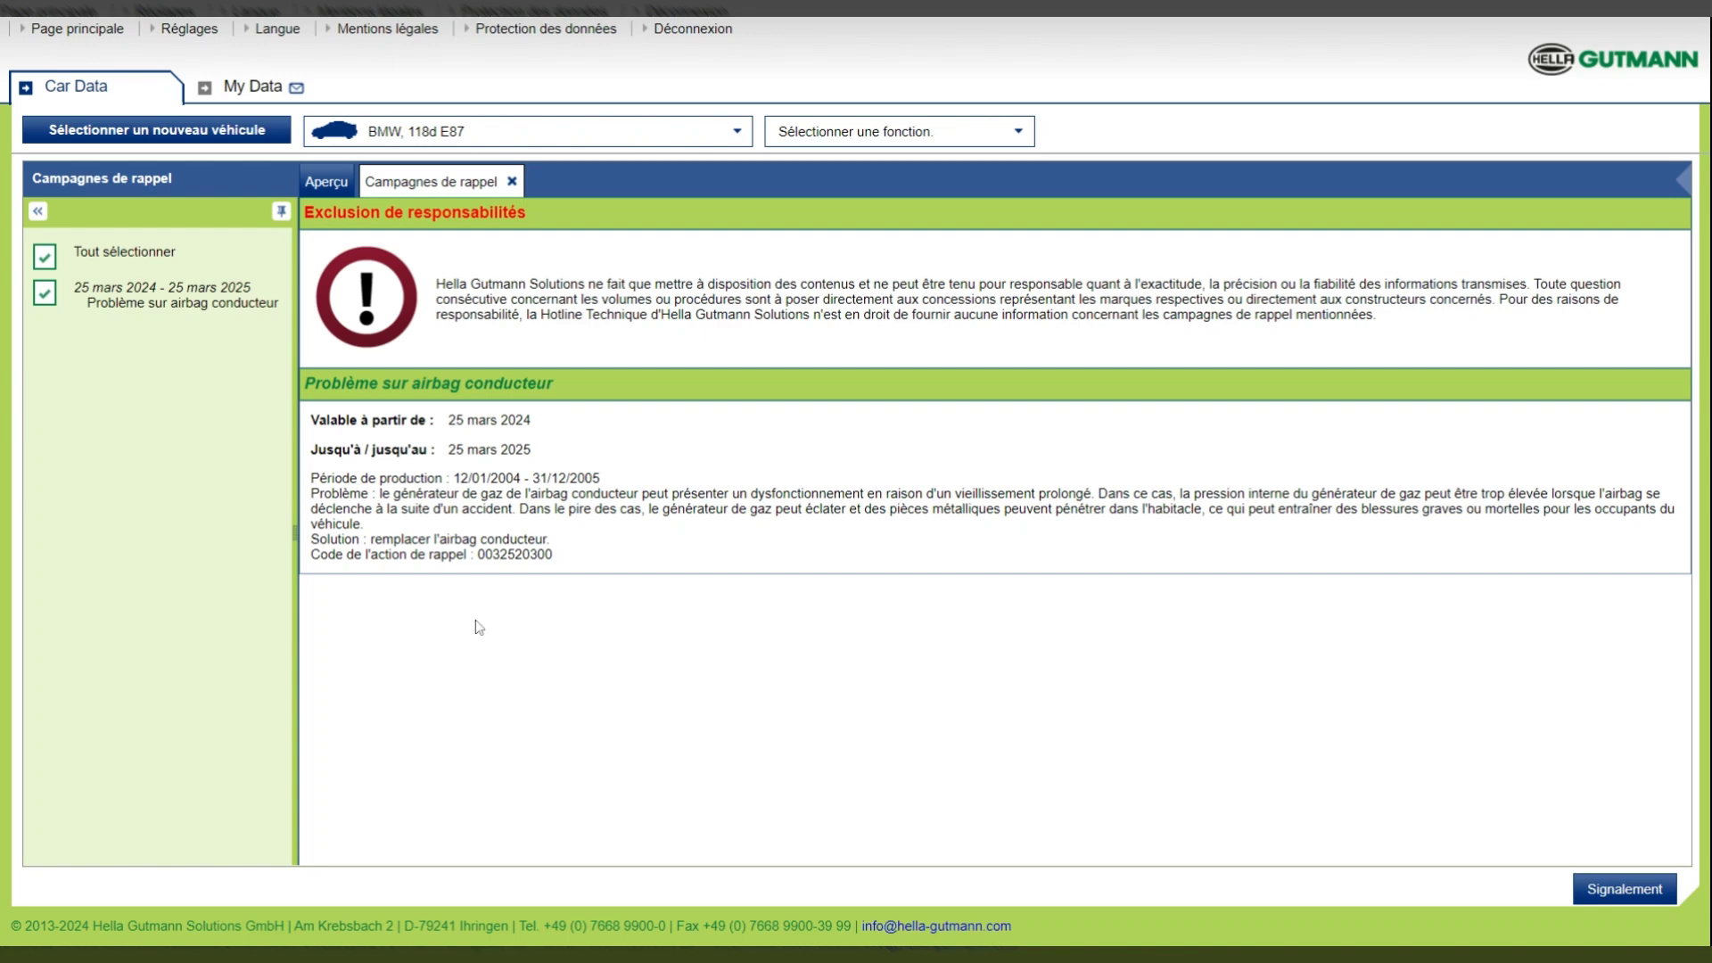
{"action": "left_click", "coordinate": [512, 182]}
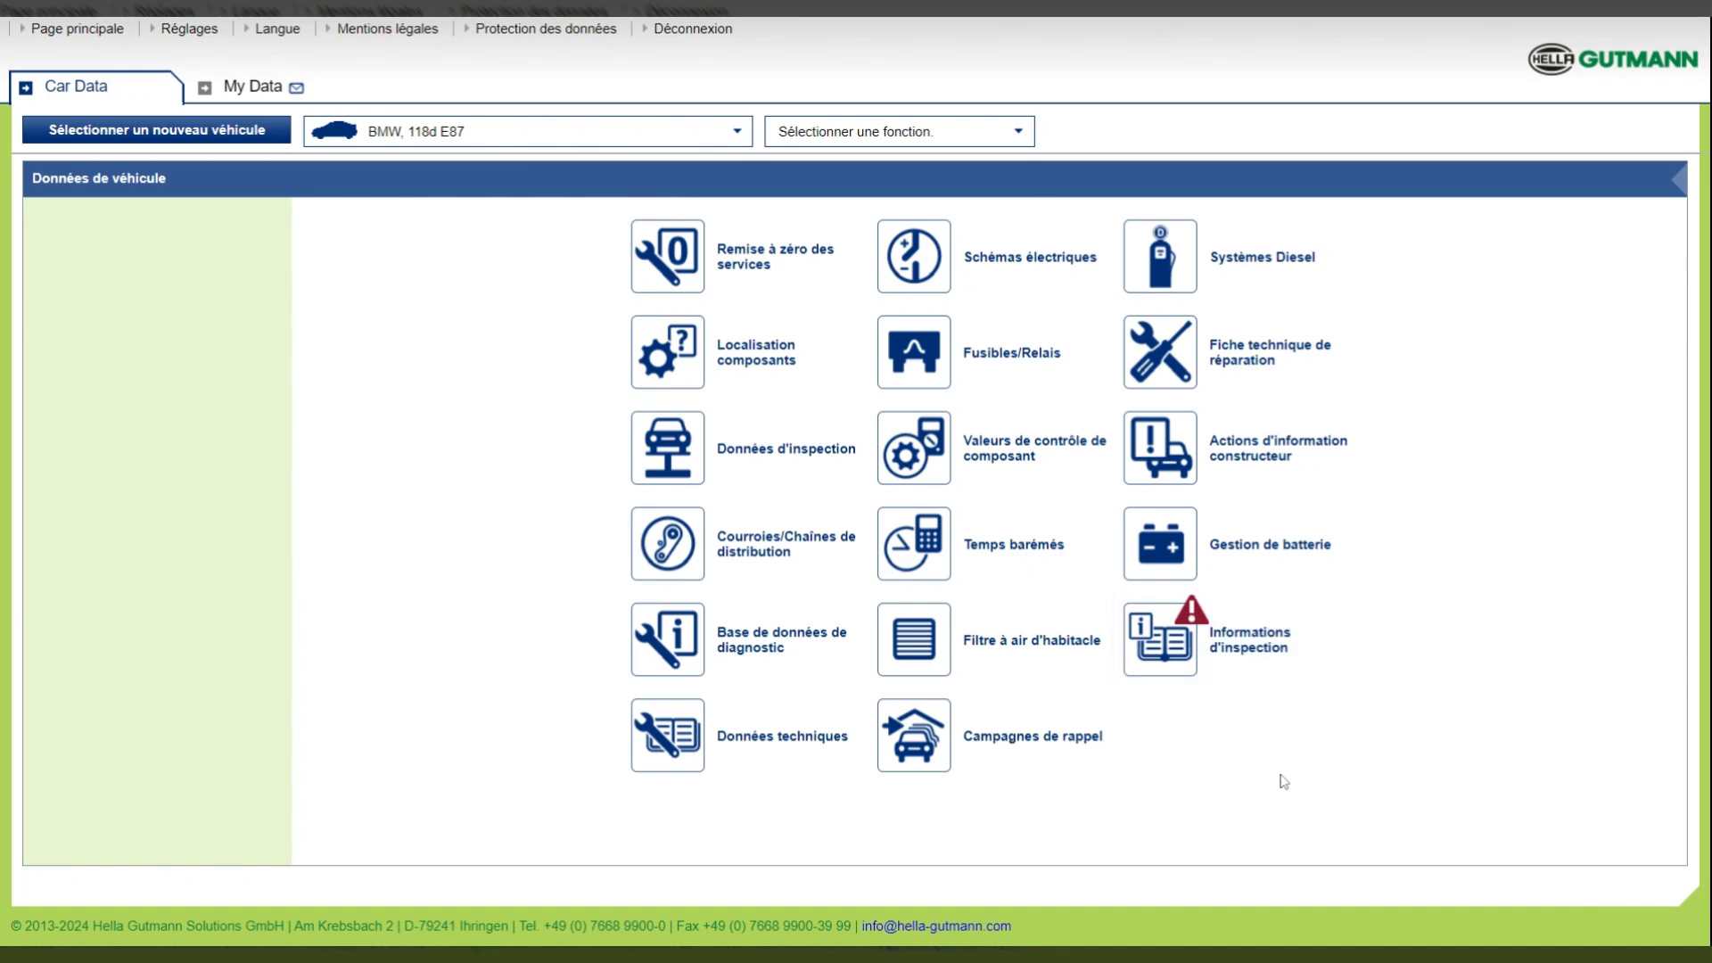
Open the diesel systems data and display the "Aperçu système" diagram with the pump type "avec revêtement catalytique".
{"action": "left_click", "coordinate": [1155, 266]}
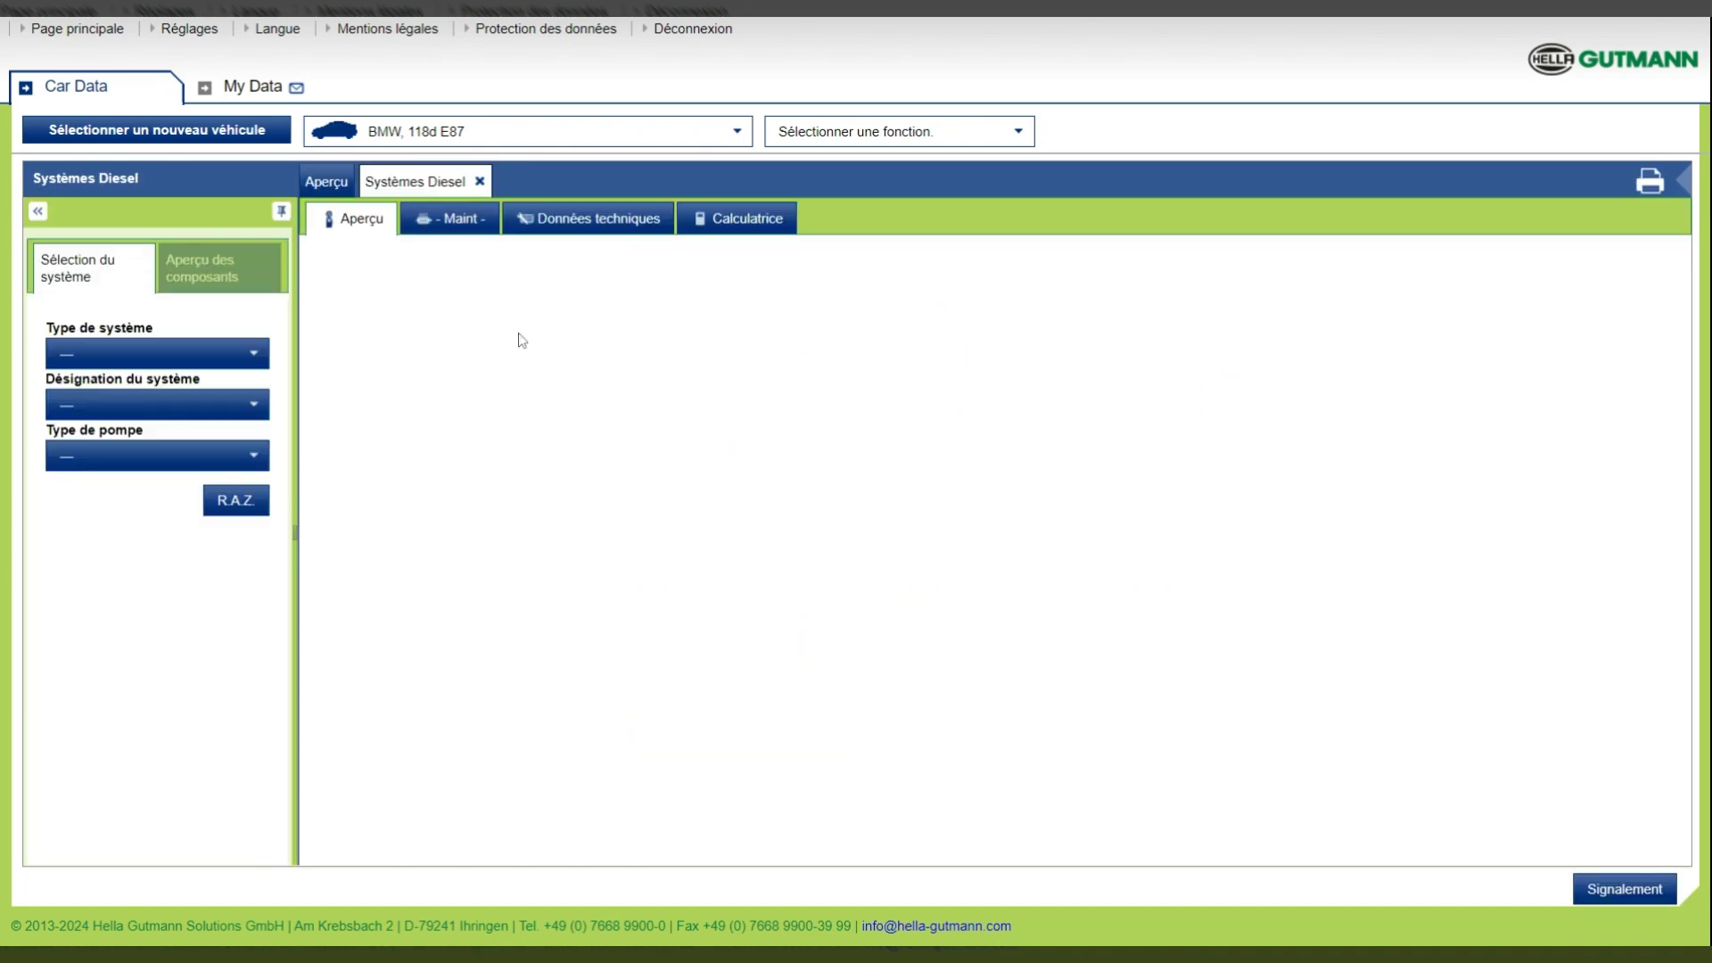
{"action": "left_click", "coordinate": [256, 360]}
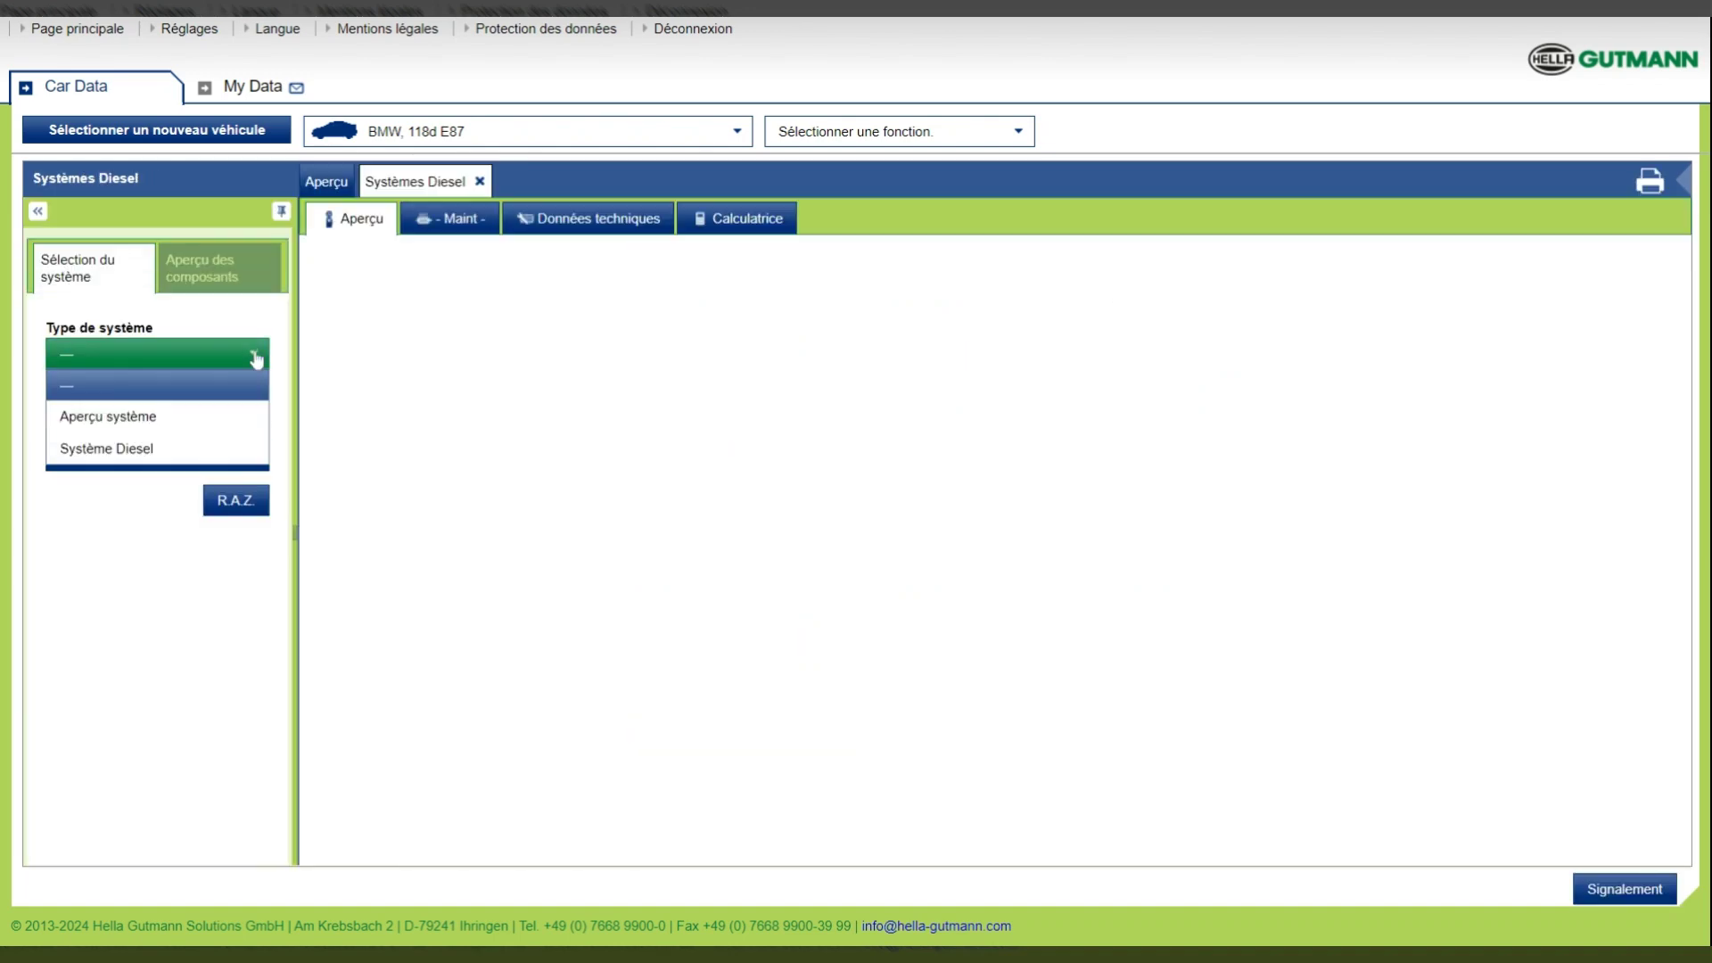
{"action": "left_click", "coordinate": [207, 418]}
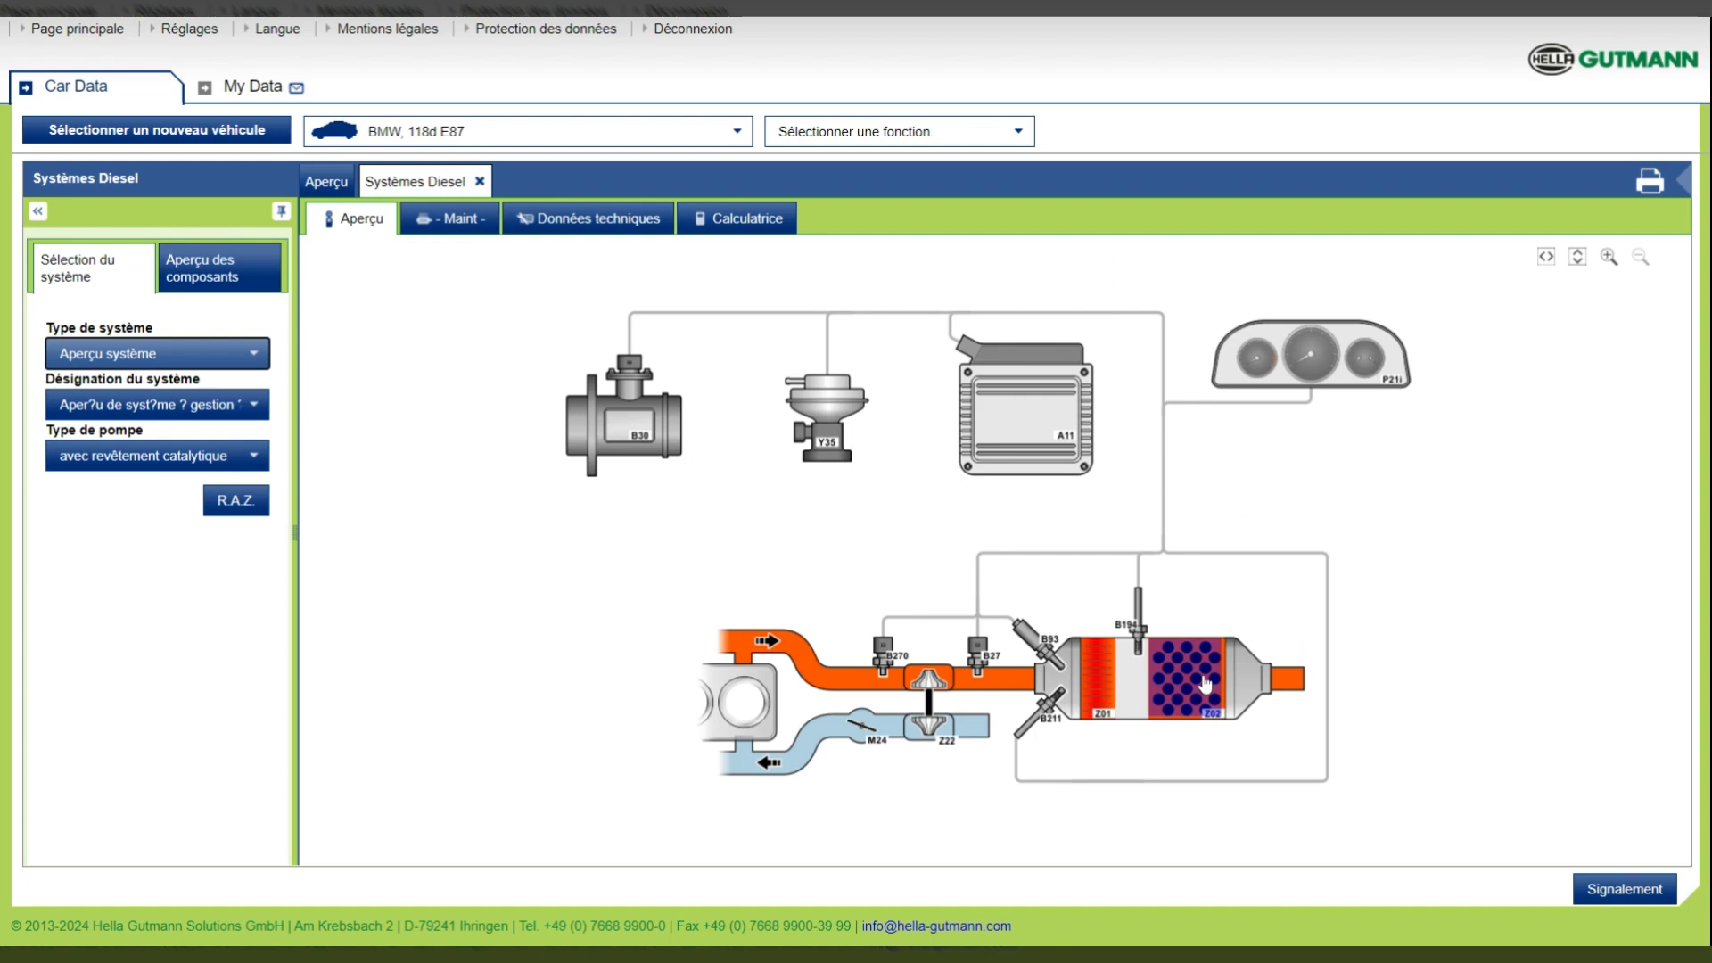
Enlarge the diesel system overview diagram and close the diesel systems data.
{"action": "left_click", "coordinate": [1094, 680]}
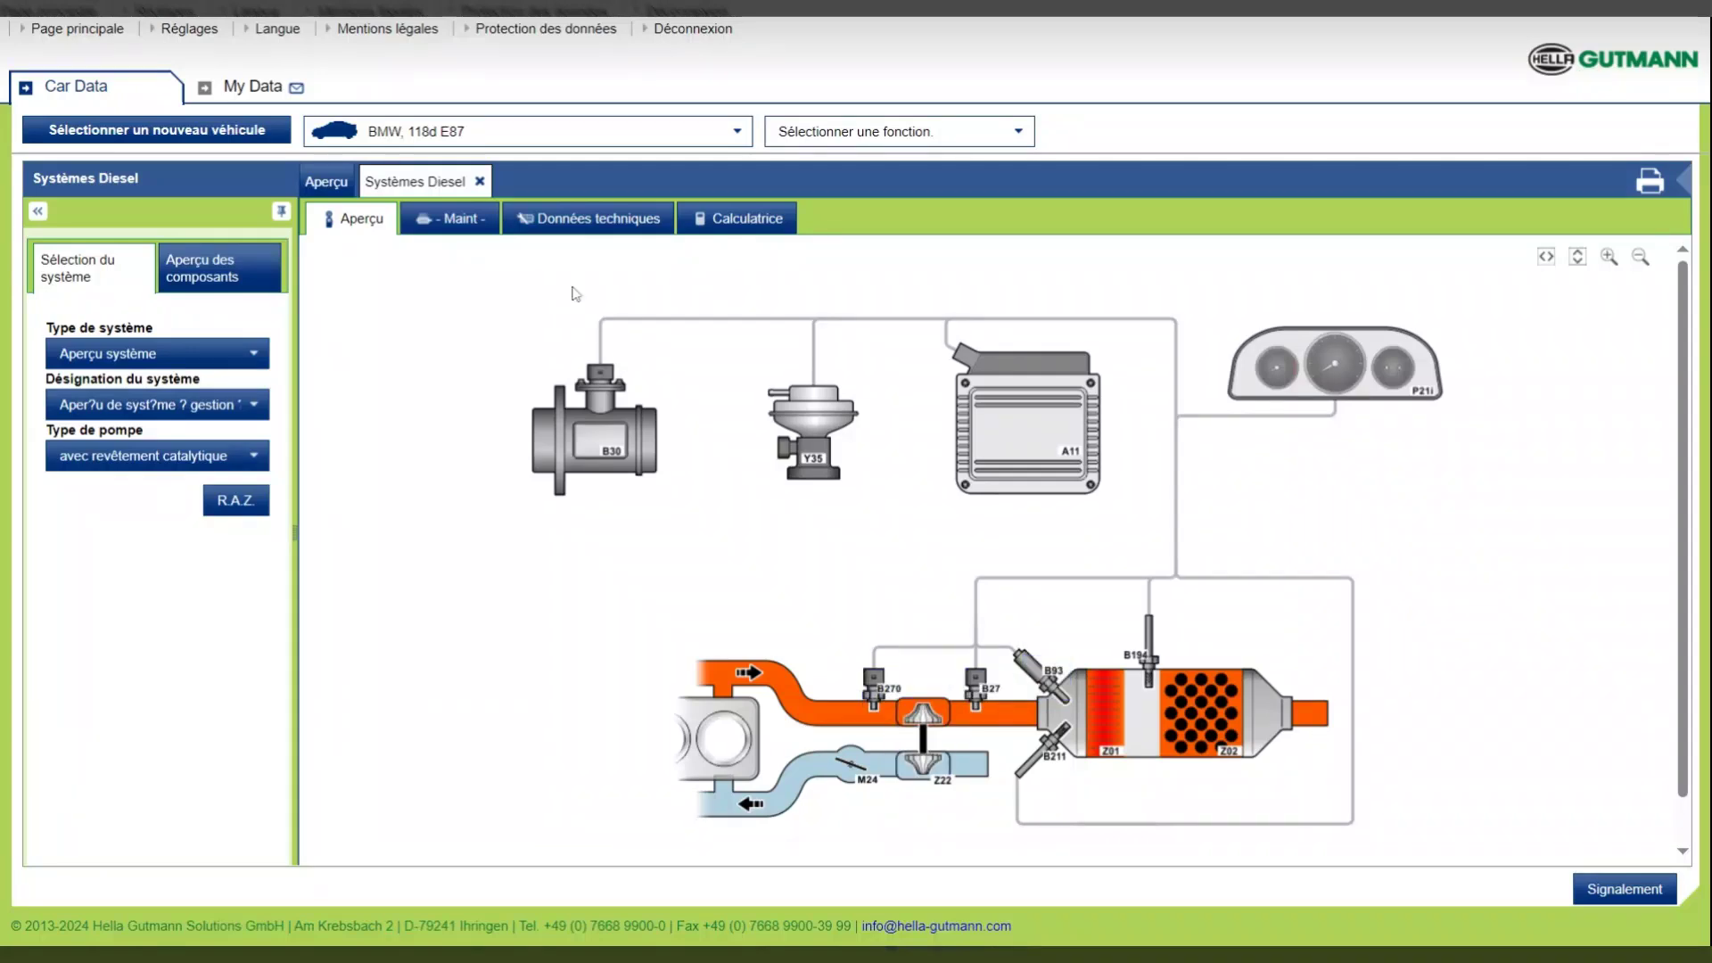
{"action": "left_click", "coordinate": [482, 182]}
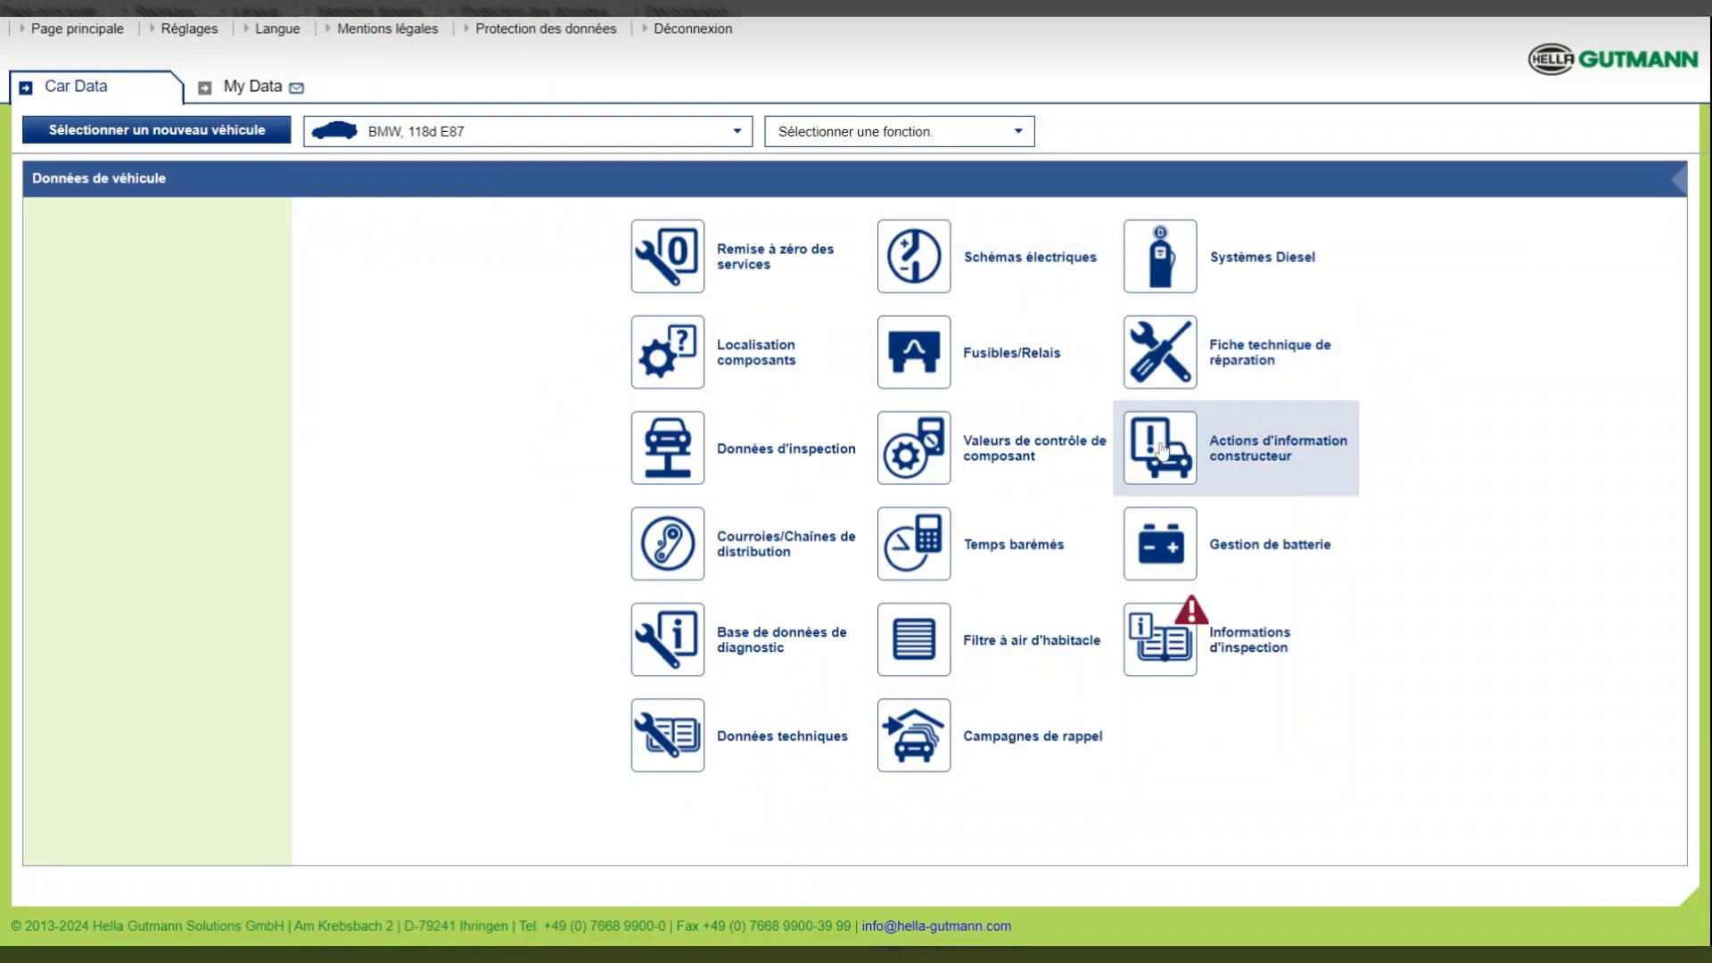
View the repair sheet for the "Avant" "Pare-chocs" under "Carrosserie extérieure", read through its removal illustrations and close it.
{"action": "left_click", "coordinate": [1161, 354]}
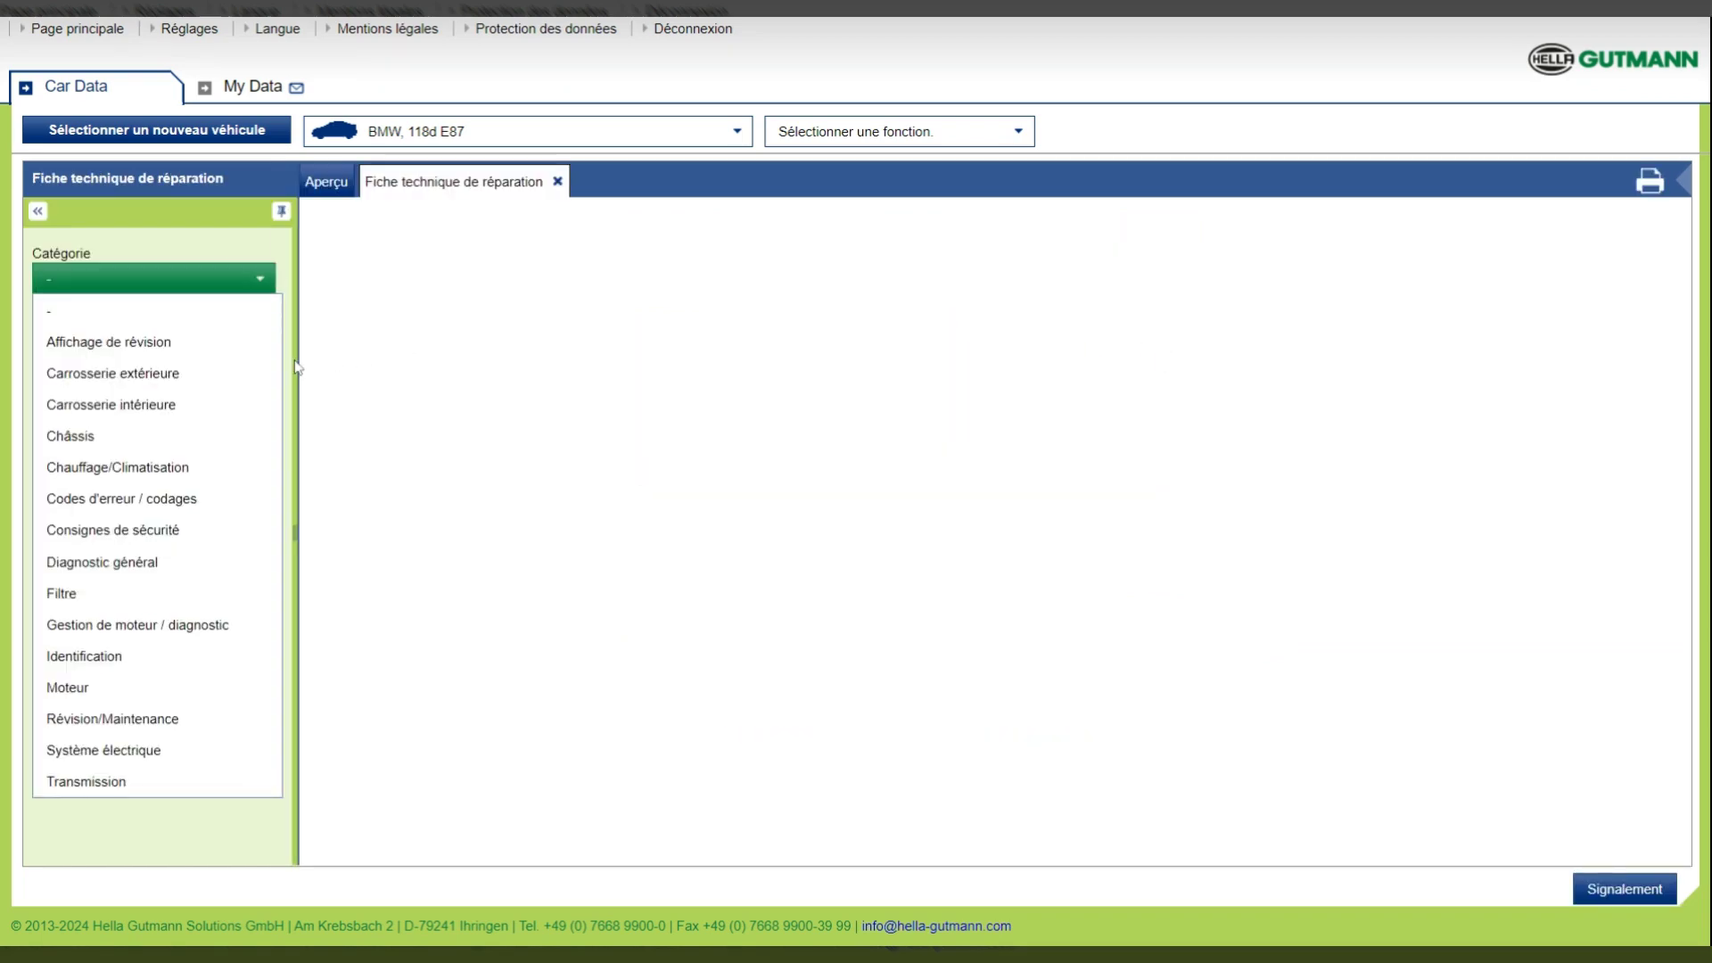
{"action": "left_click", "coordinate": [186, 375]}
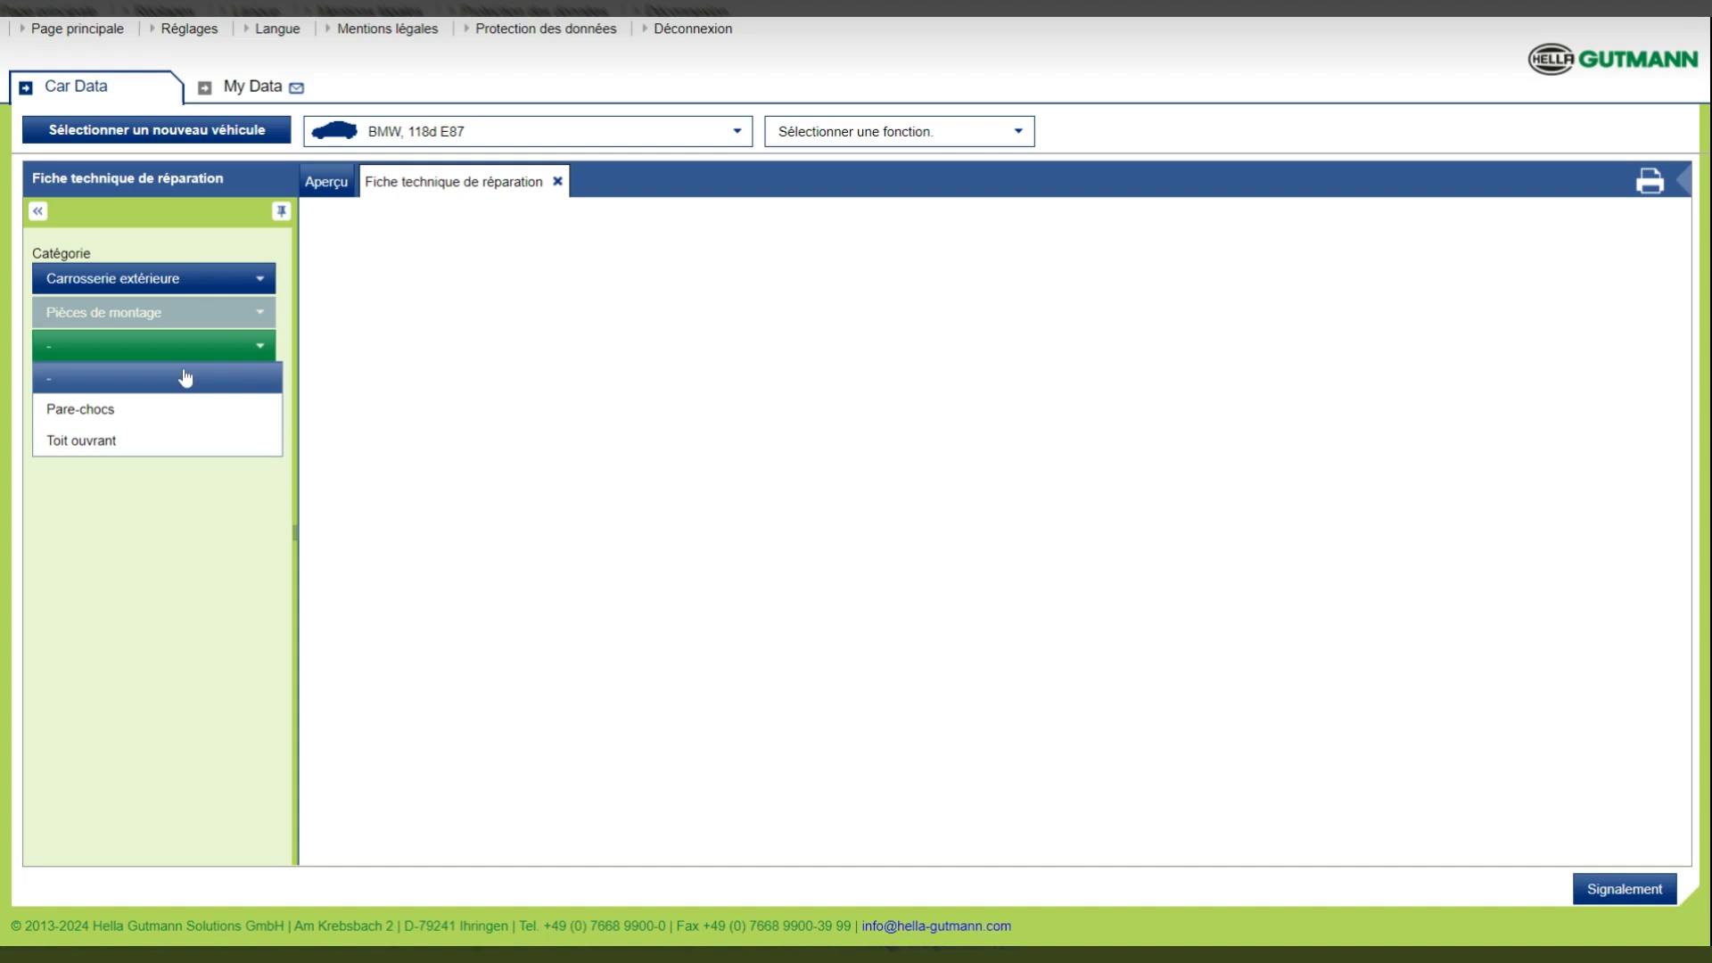
{"action": "left_click", "coordinate": [176, 410]}
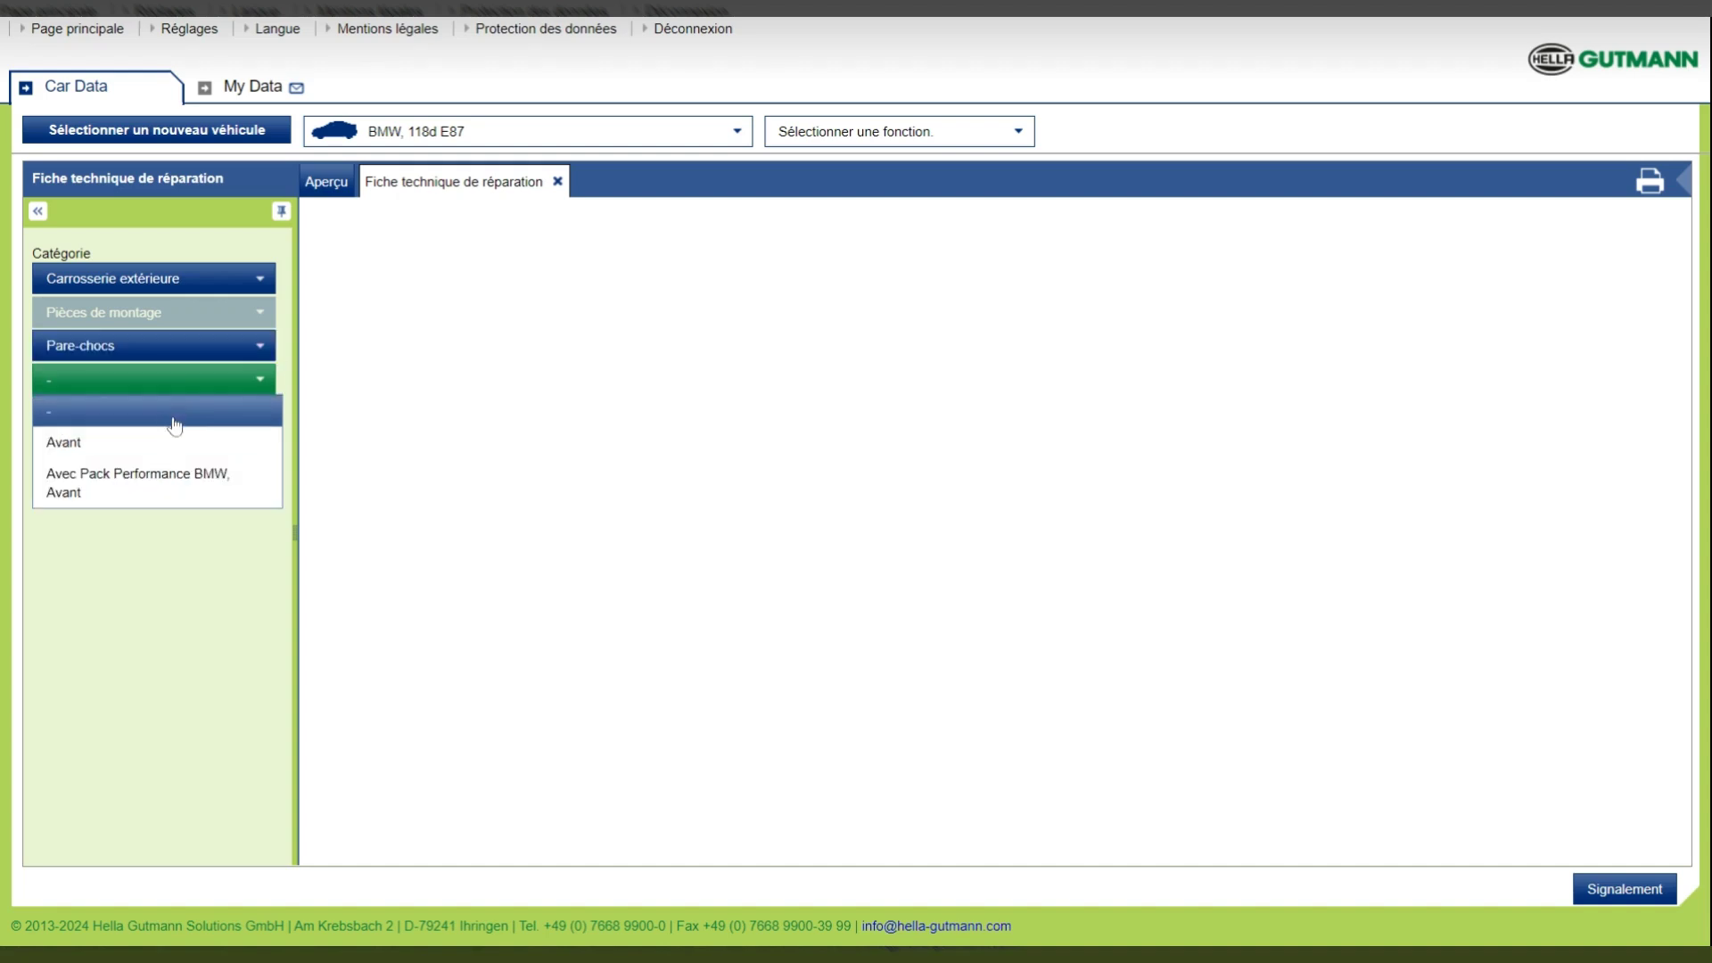
{"action": "left_click", "coordinate": [174, 445]}
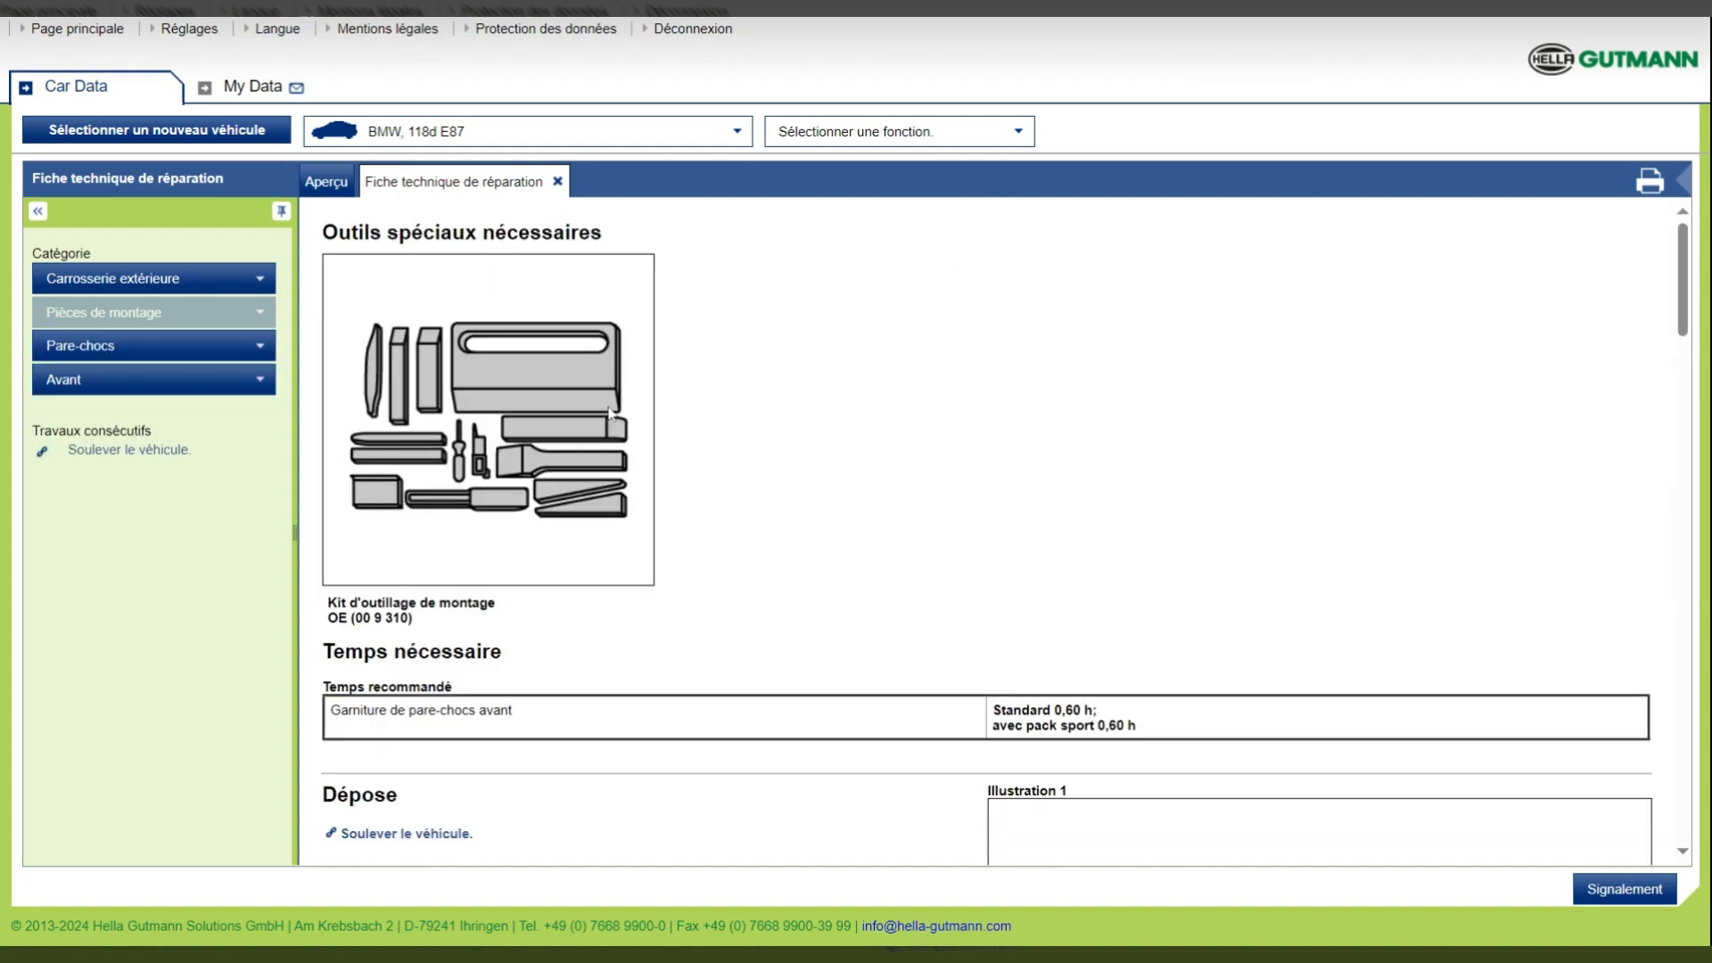
{"action": "left_click_drag", "start_coordinate": [1684, 269], "coordinate": [1691, 625]}
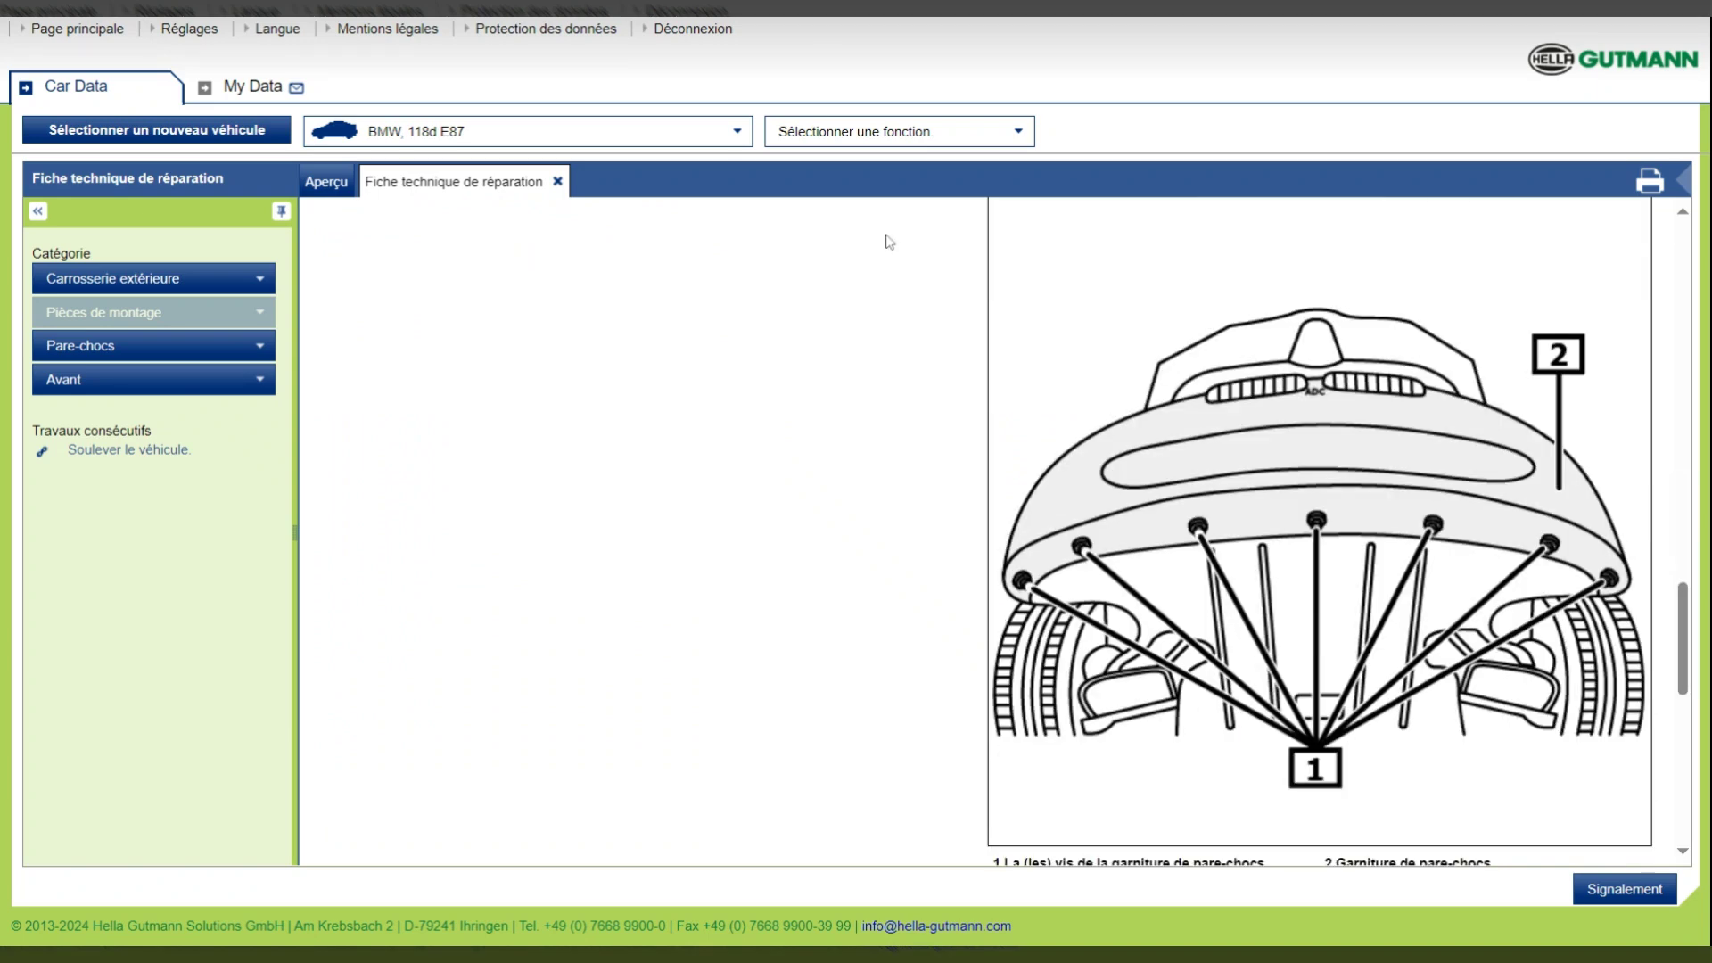
{"action": "left_click", "coordinate": [558, 182]}
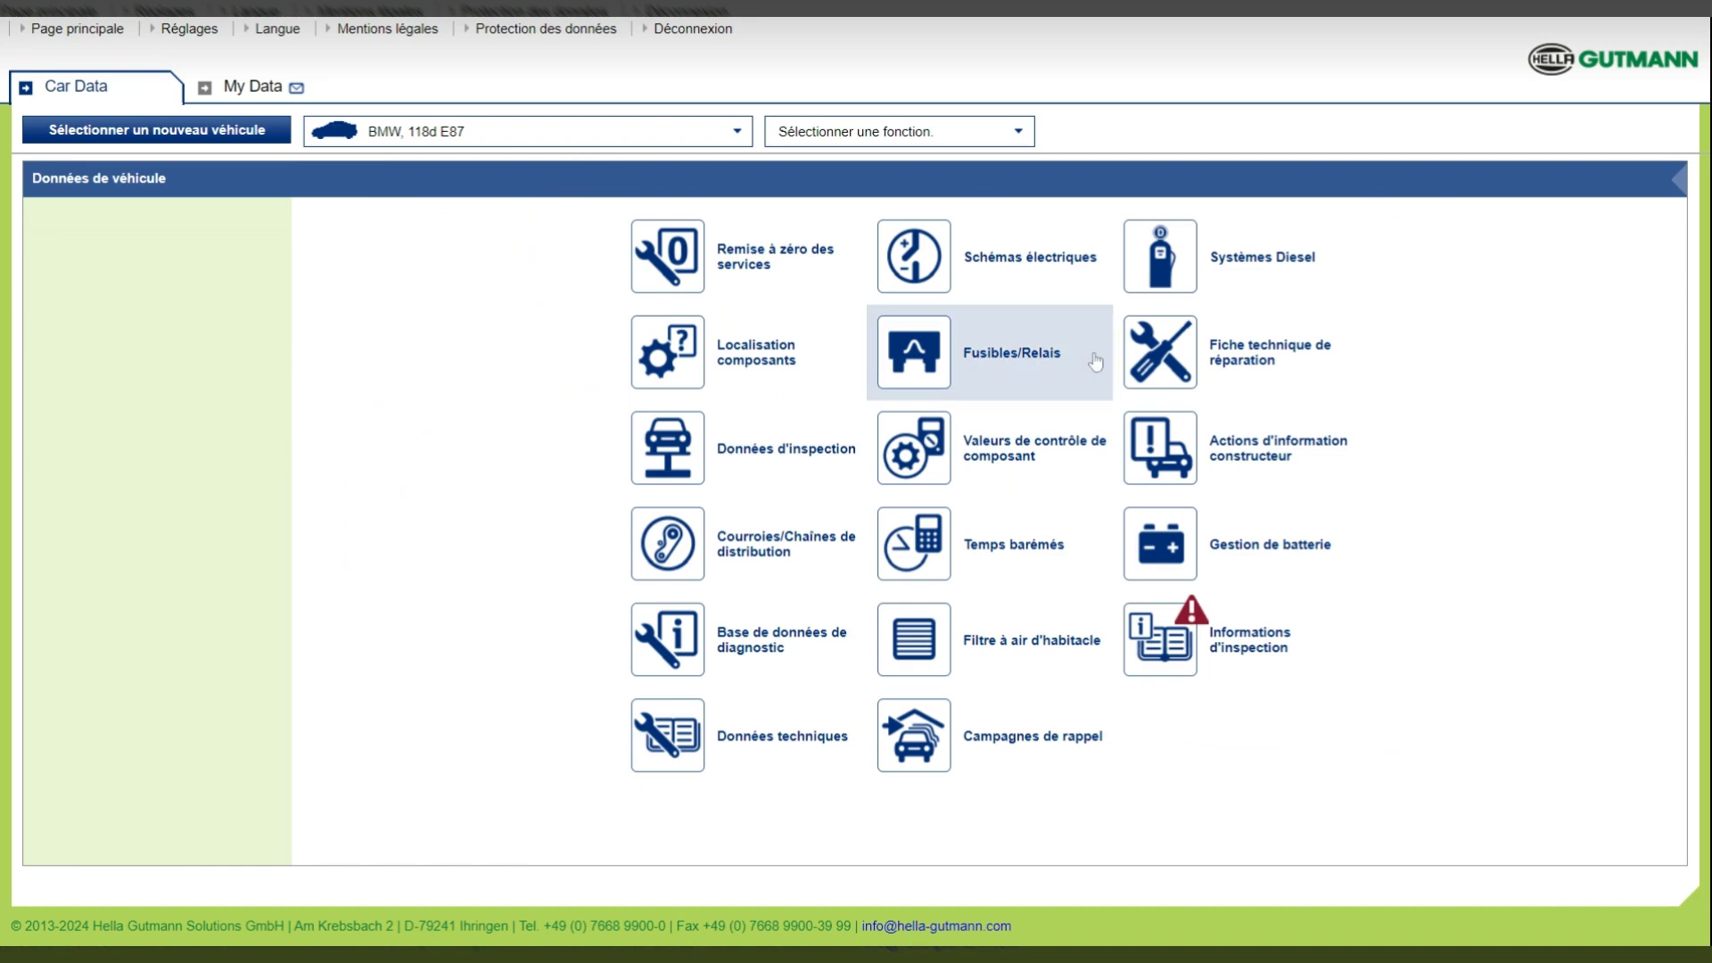
Read the manufacturer information action for "Carrosserie" about water entering the tailgate, including its procedure, and close it.
{"action": "left_click", "coordinate": [1174, 457]}
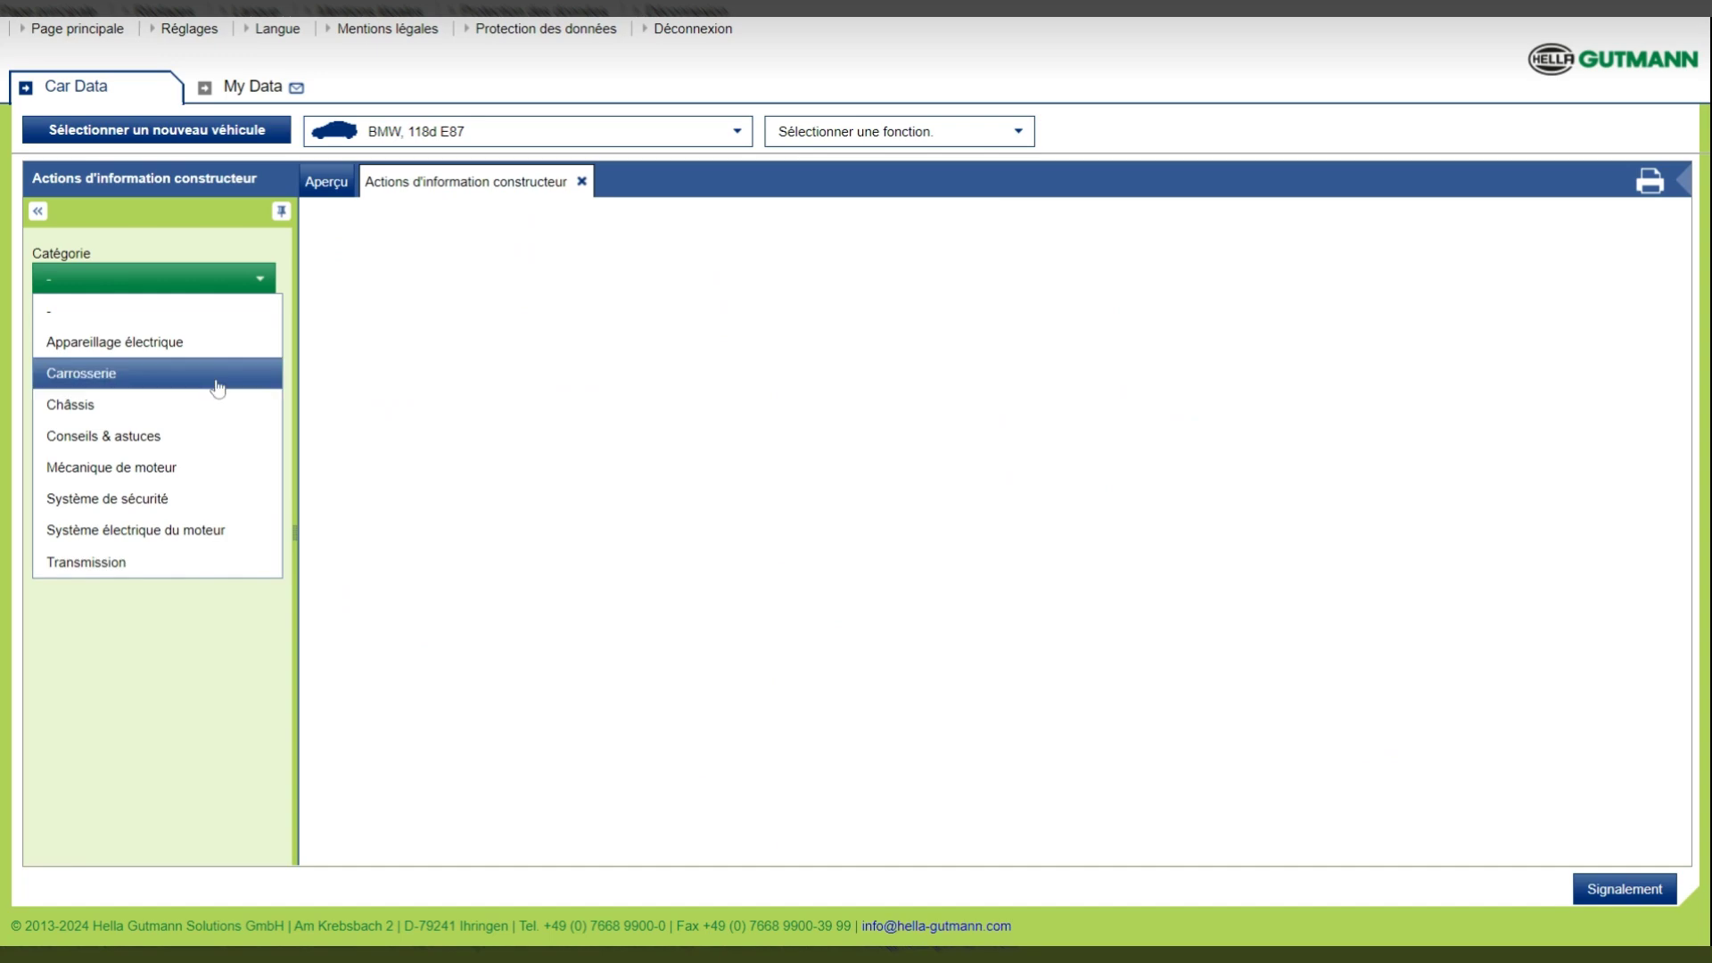
{"action": "left_click", "coordinate": [172, 381]}
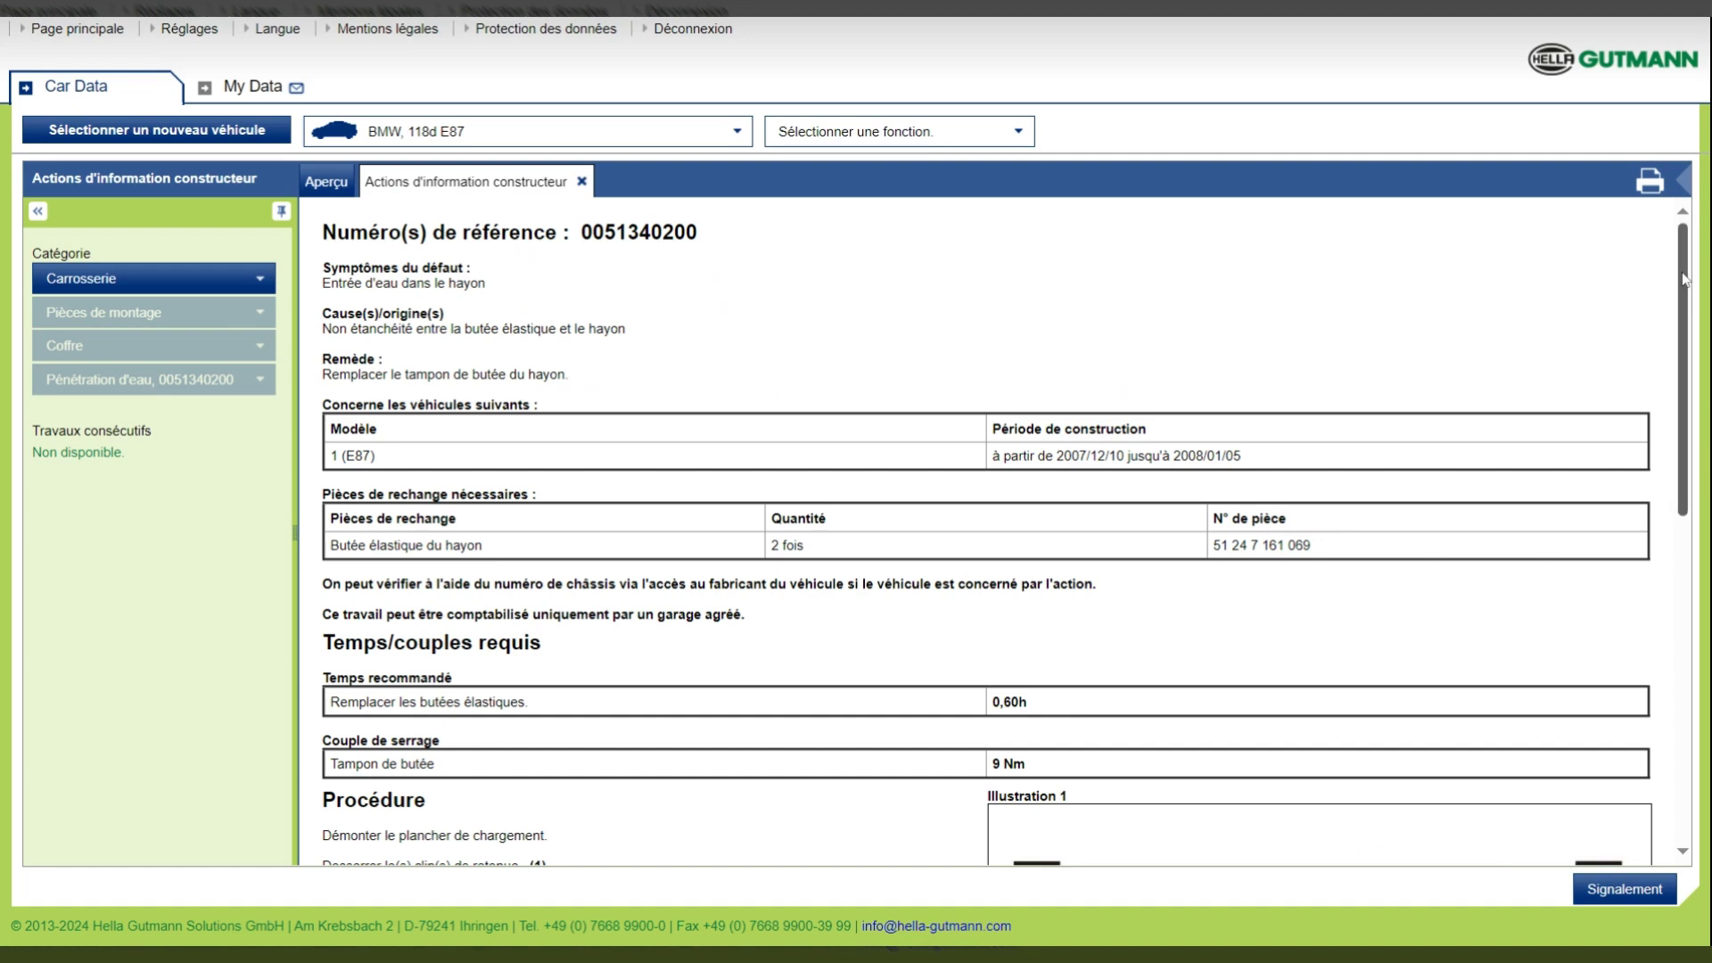
{"action": "left_click_drag", "start_coordinate": [1683, 279], "coordinate": [1684, 593]}
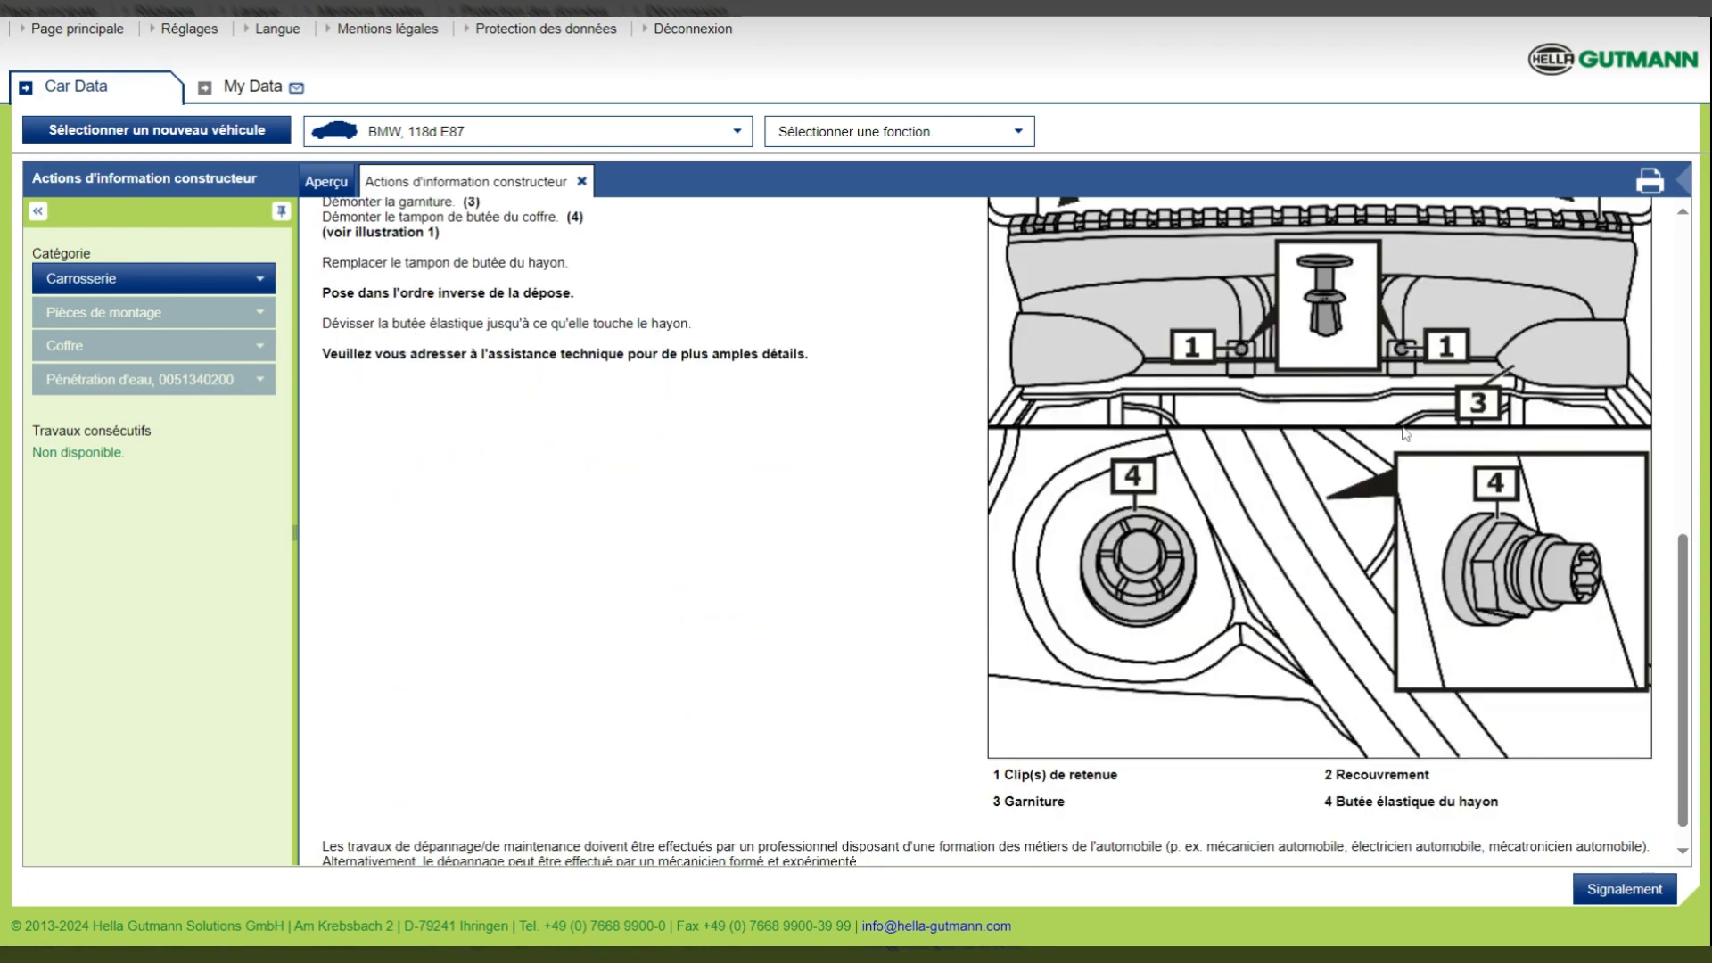
{"action": "left_click", "coordinate": [582, 181]}
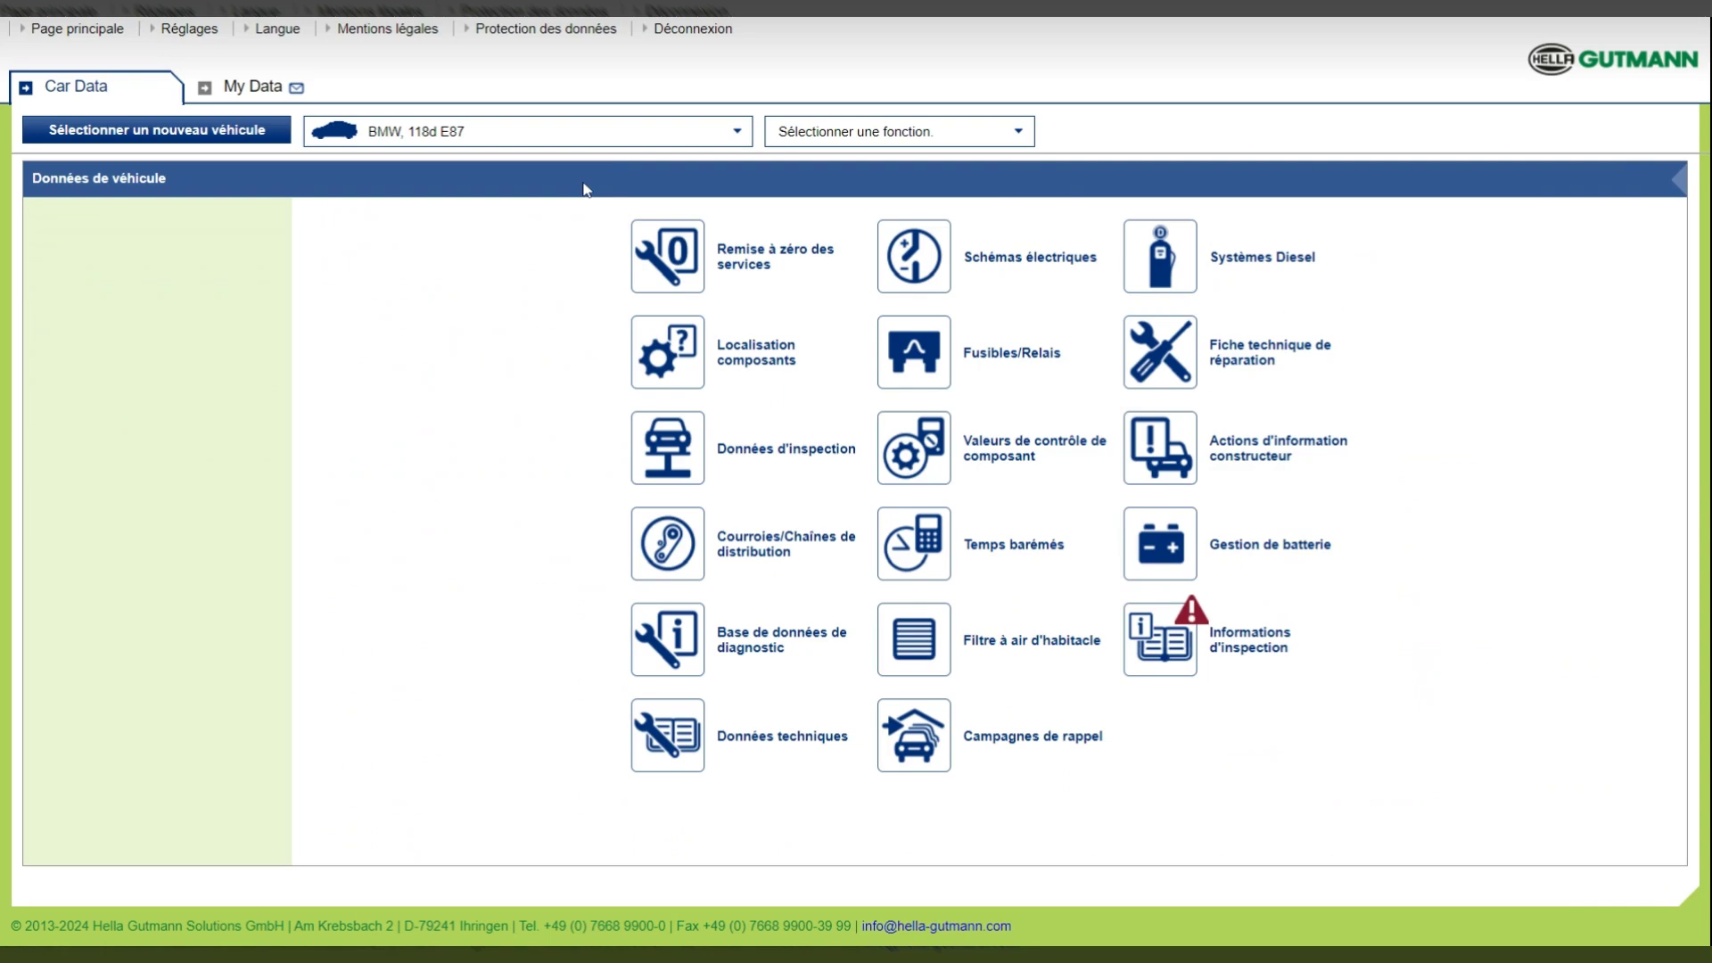
Open battery management and read all sections of the variant "Aide au démarrage et chargement de la batterie".
{"action": "left_click", "coordinate": [1153, 557]}
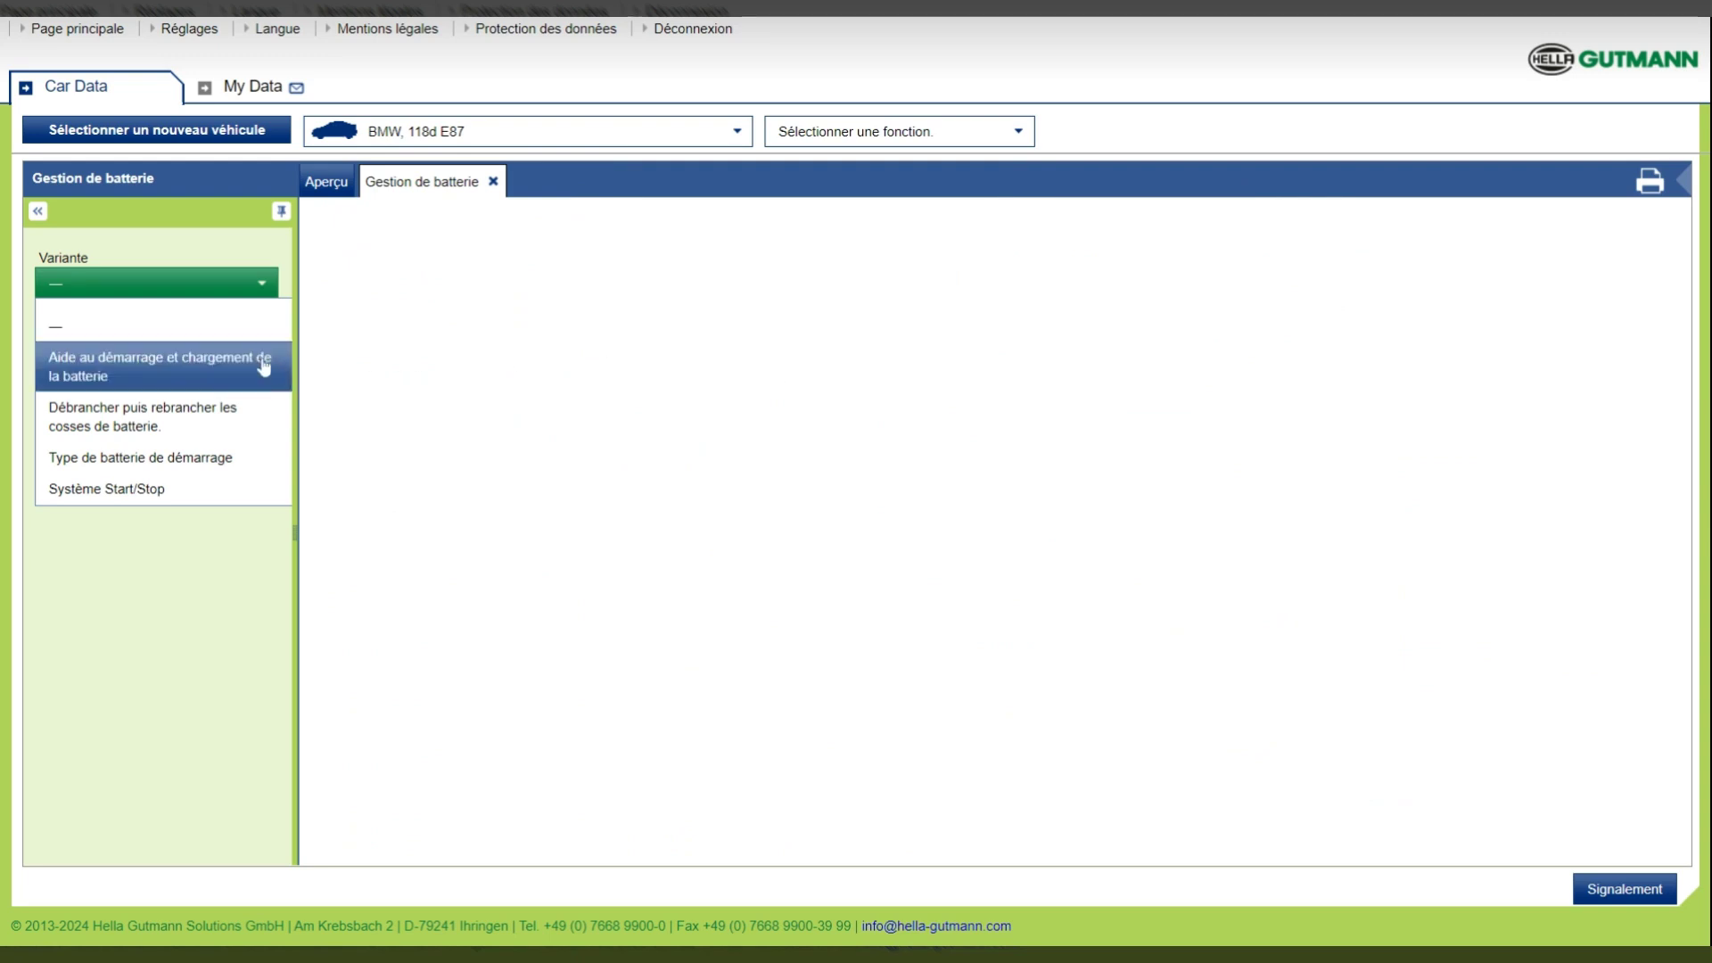
{"action": "left_click", "coordinate": [222, 366]}
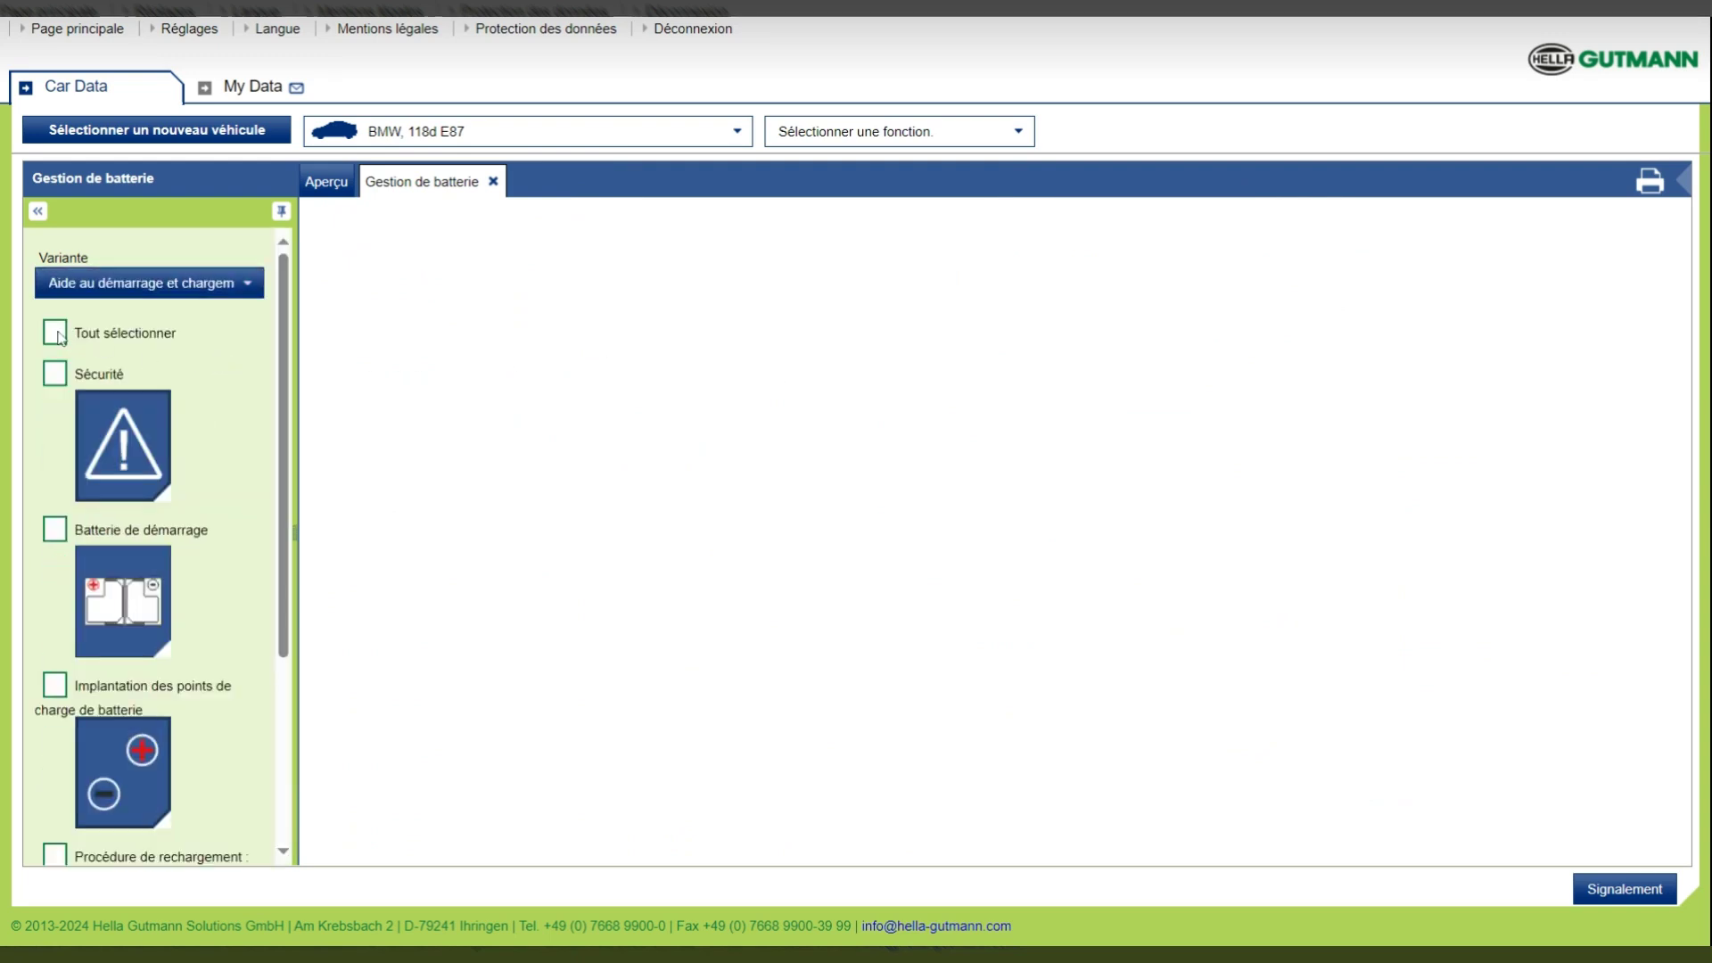
{"action": "left_click", "coordinate": [56, 333]}
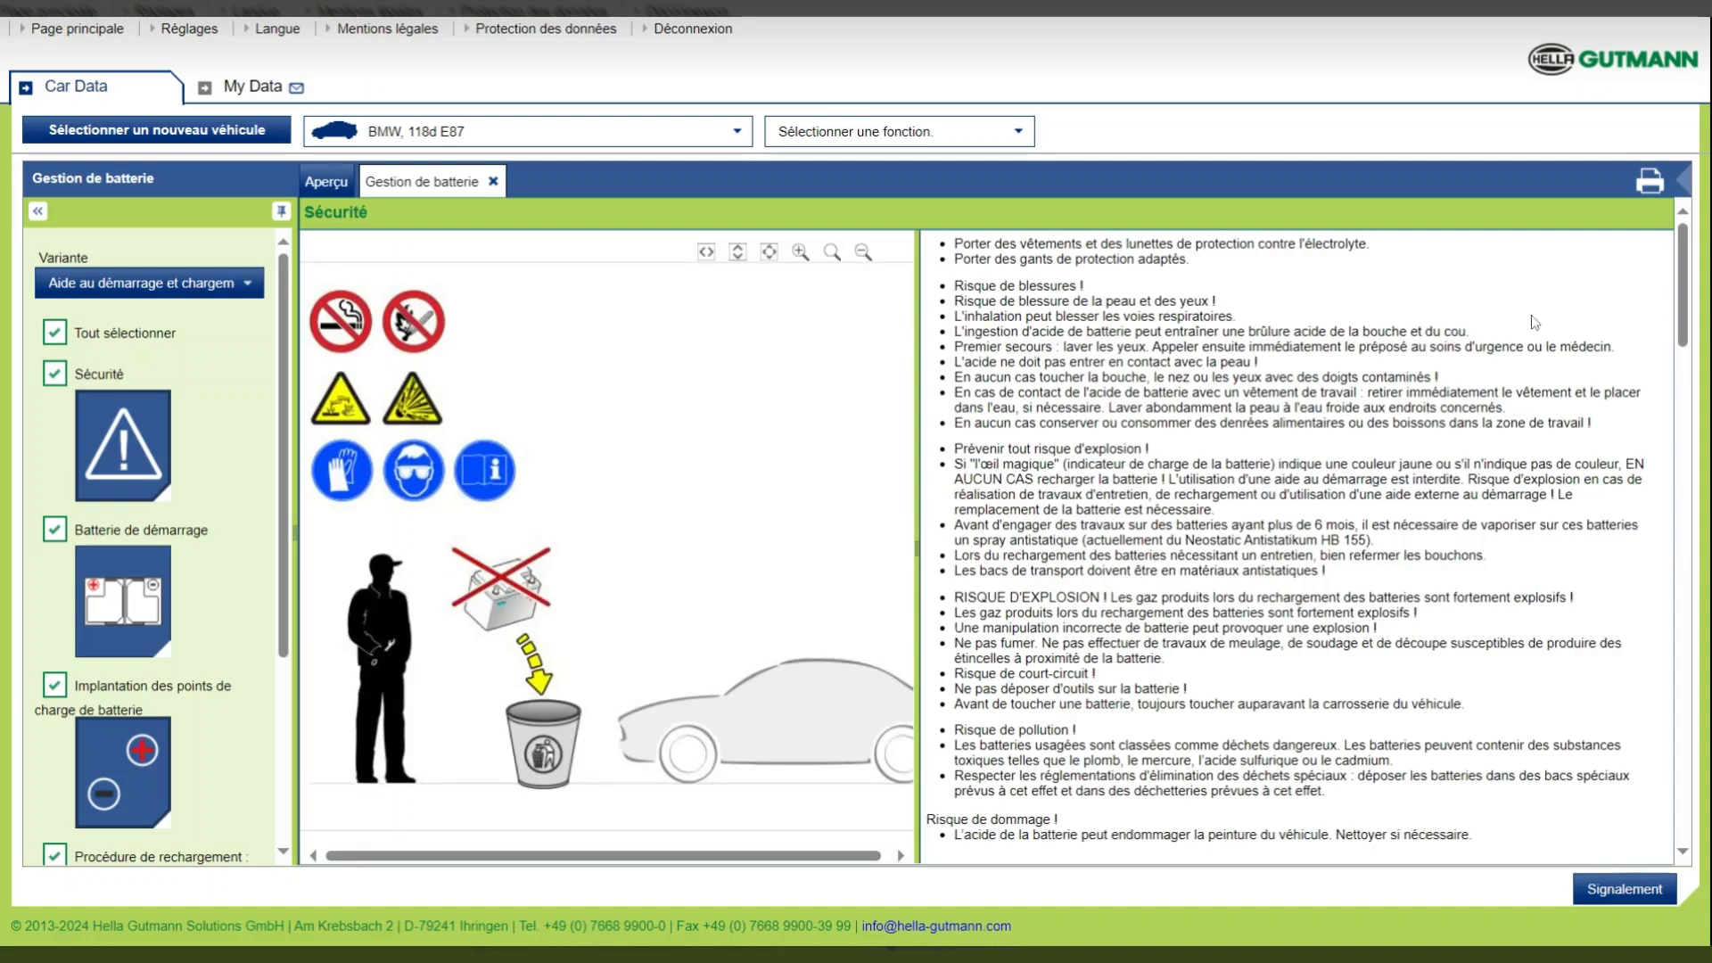
{"action": "left_click_drag", "start_coordinate": [1685, 274], "coordinate": [1697, 396]}
{"action": "left_click_drag", "start_coordinate": [1693, 436], "coordinate": [1680, 675]}
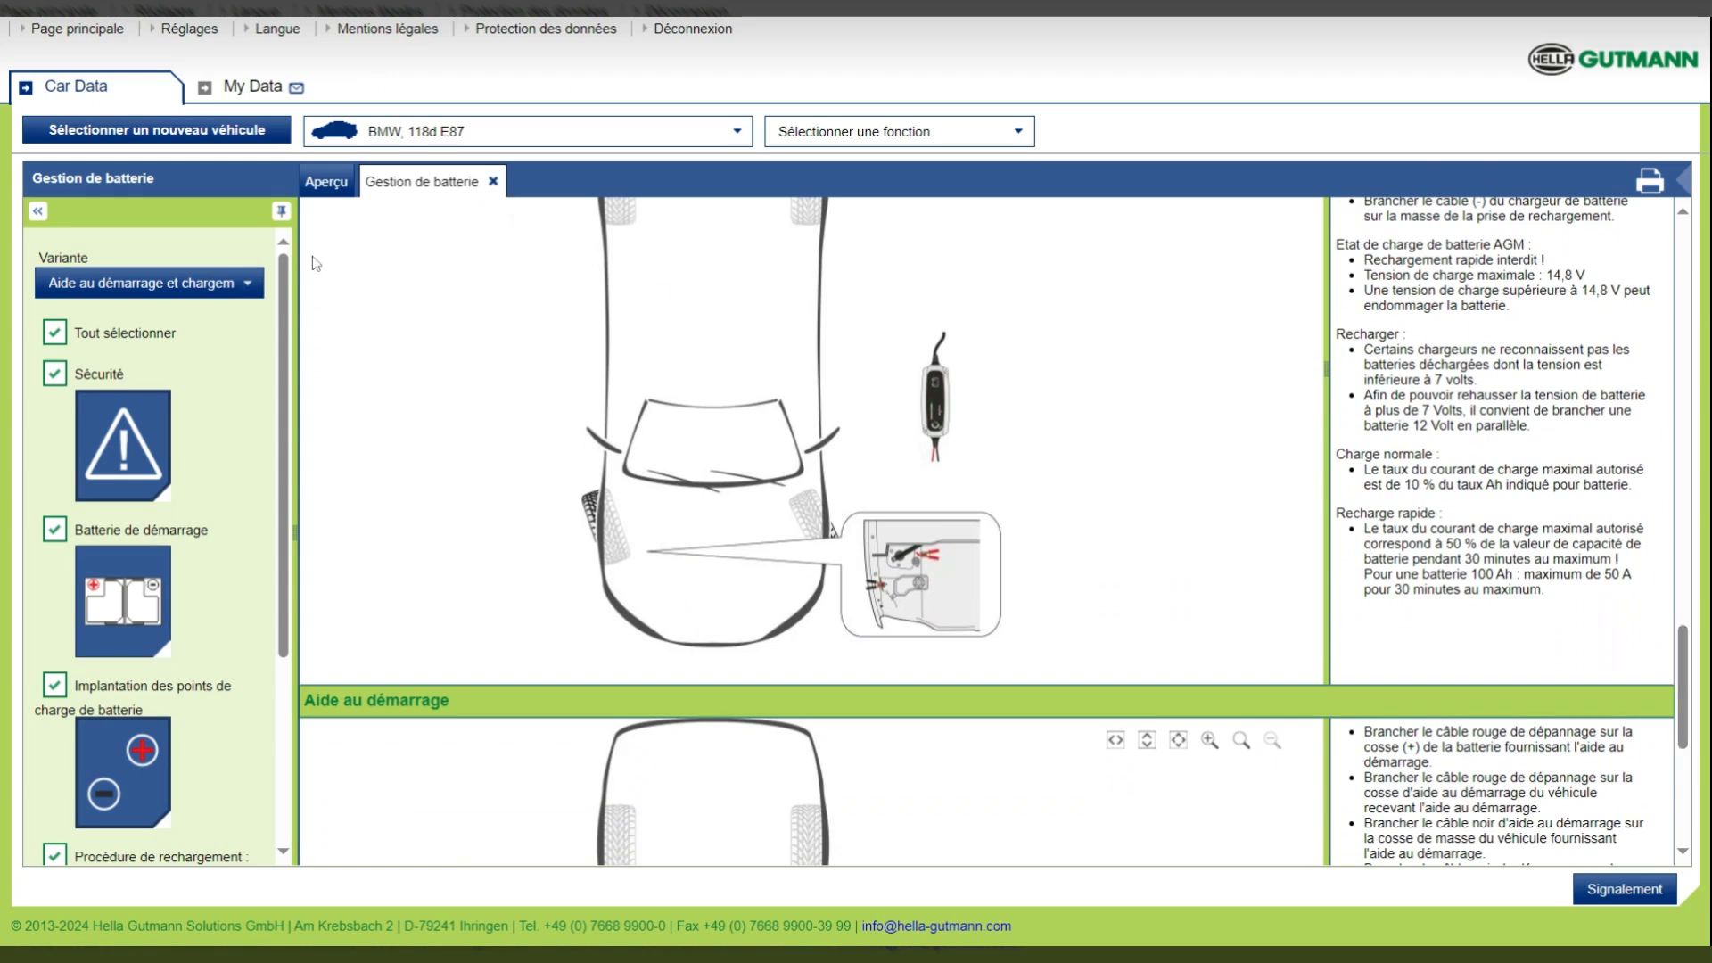
Display all information for the variant "Type de batterie de démarrage" and close battery management.
{"action": "left_click", "coordinate": [248, 285]}
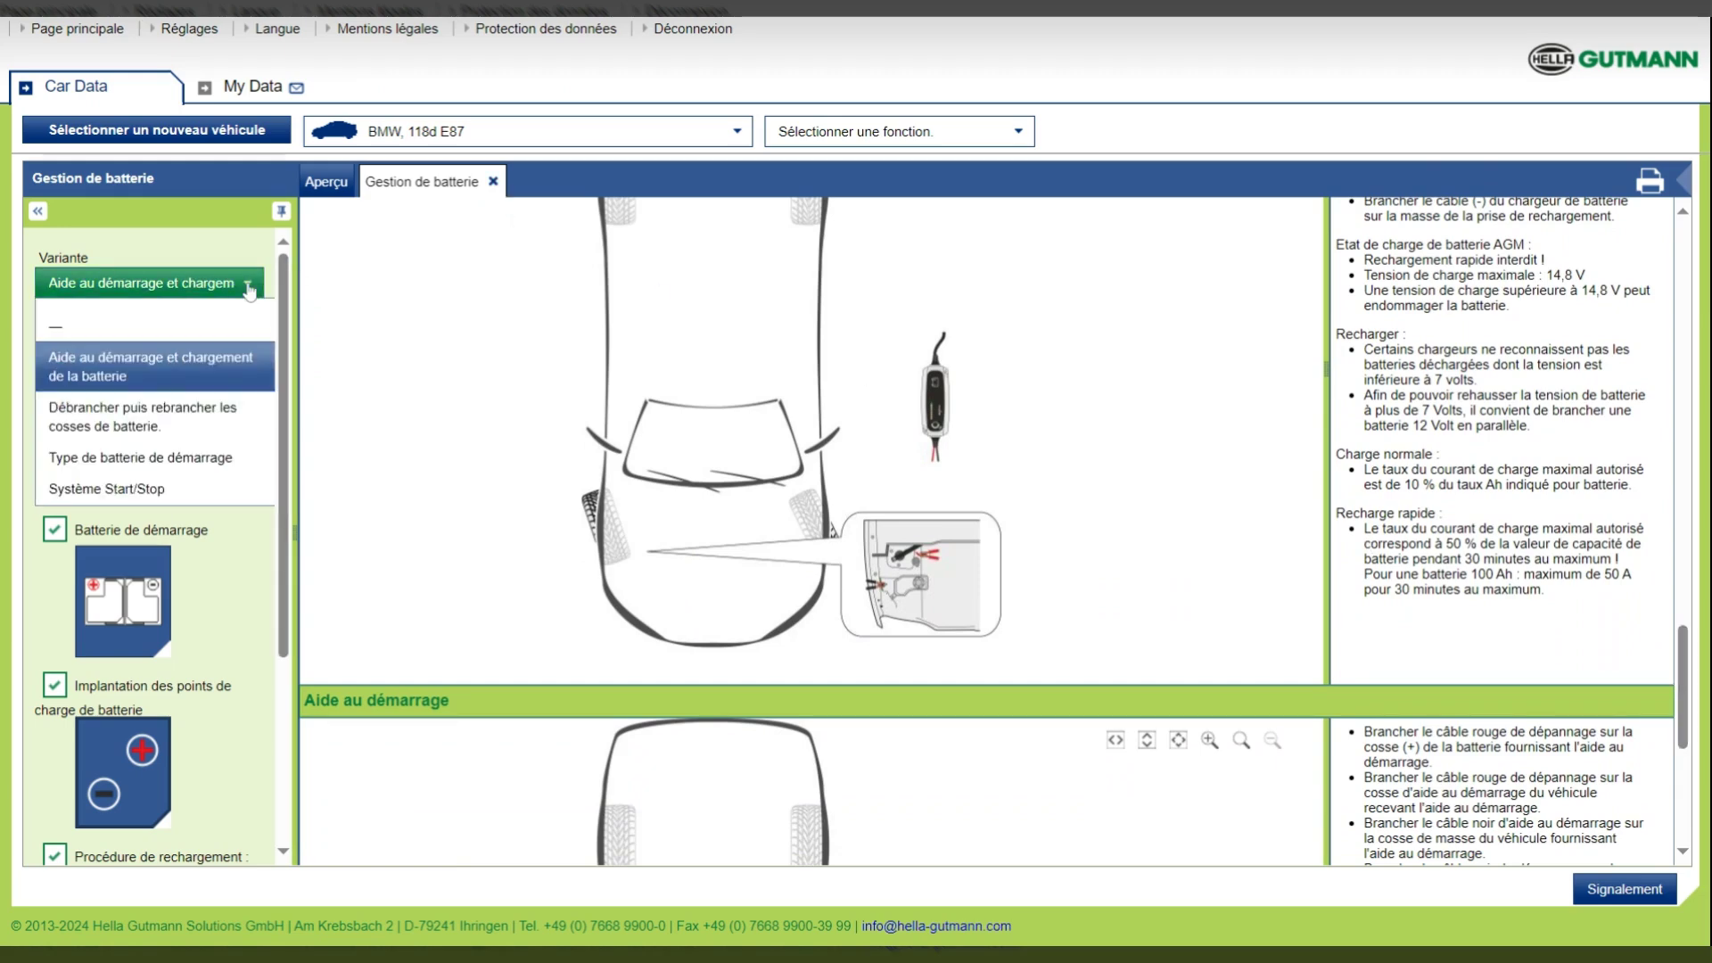
{"action": "left_click", "coordinate": [223, 460]}
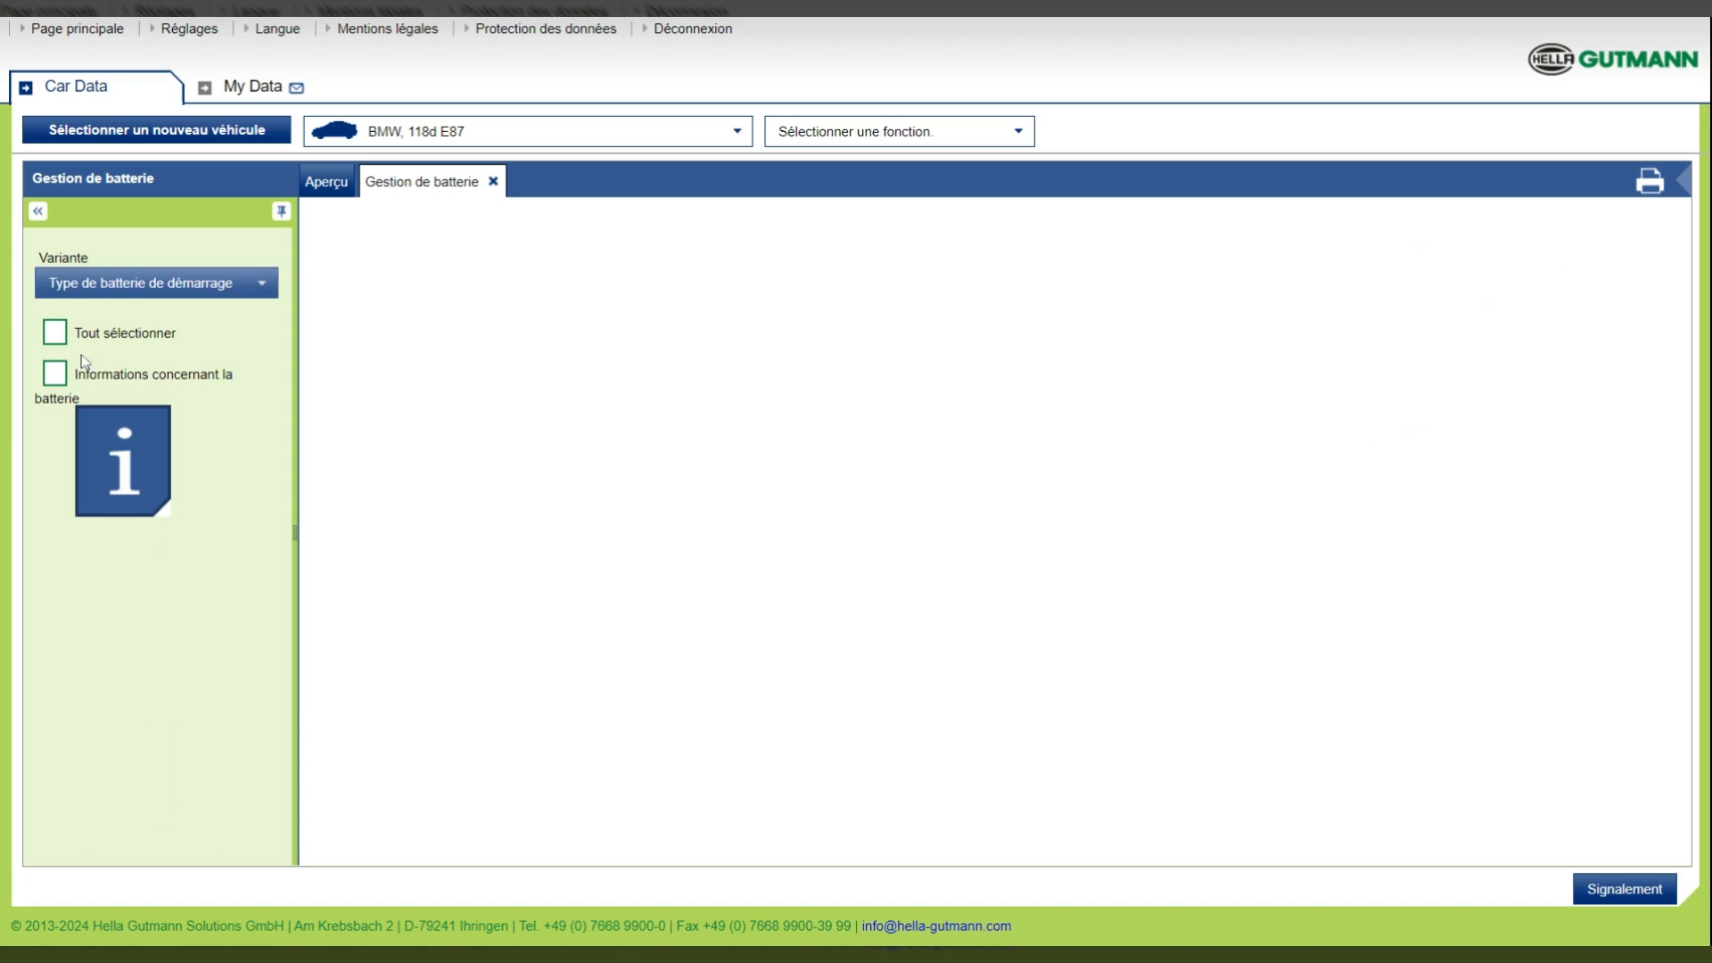
{"action": "left_click", "coordinate": [56, 337]}
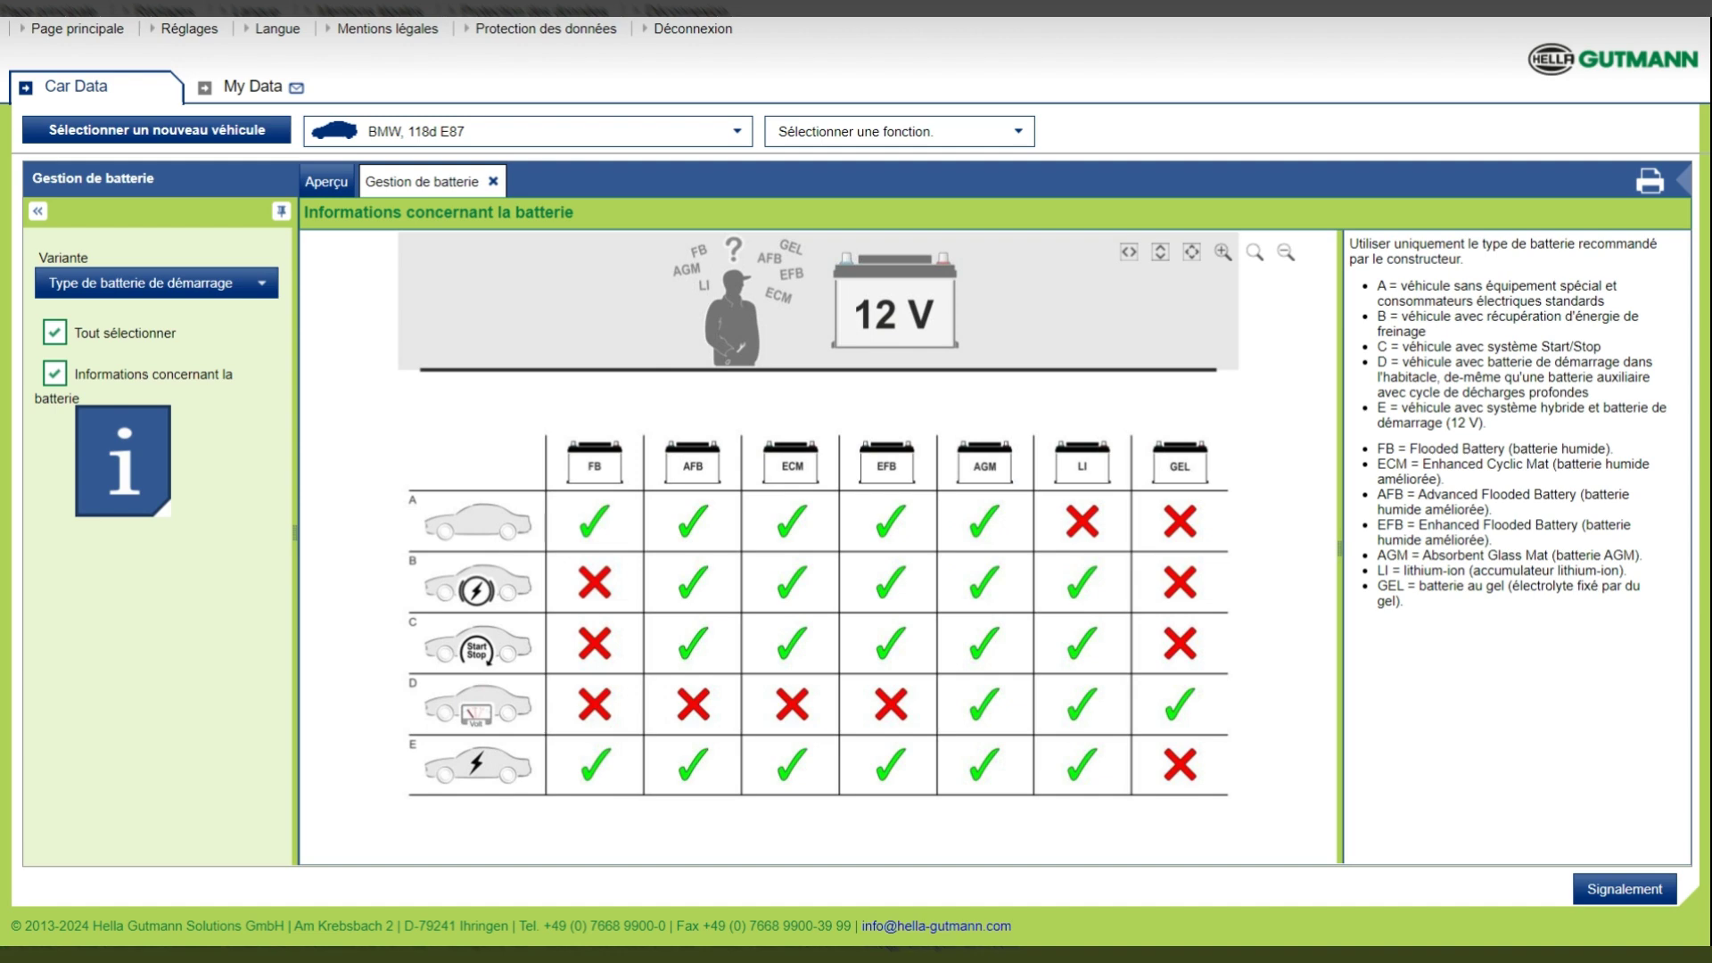
{"action": "left_click", "coordinate": [493, 182]}
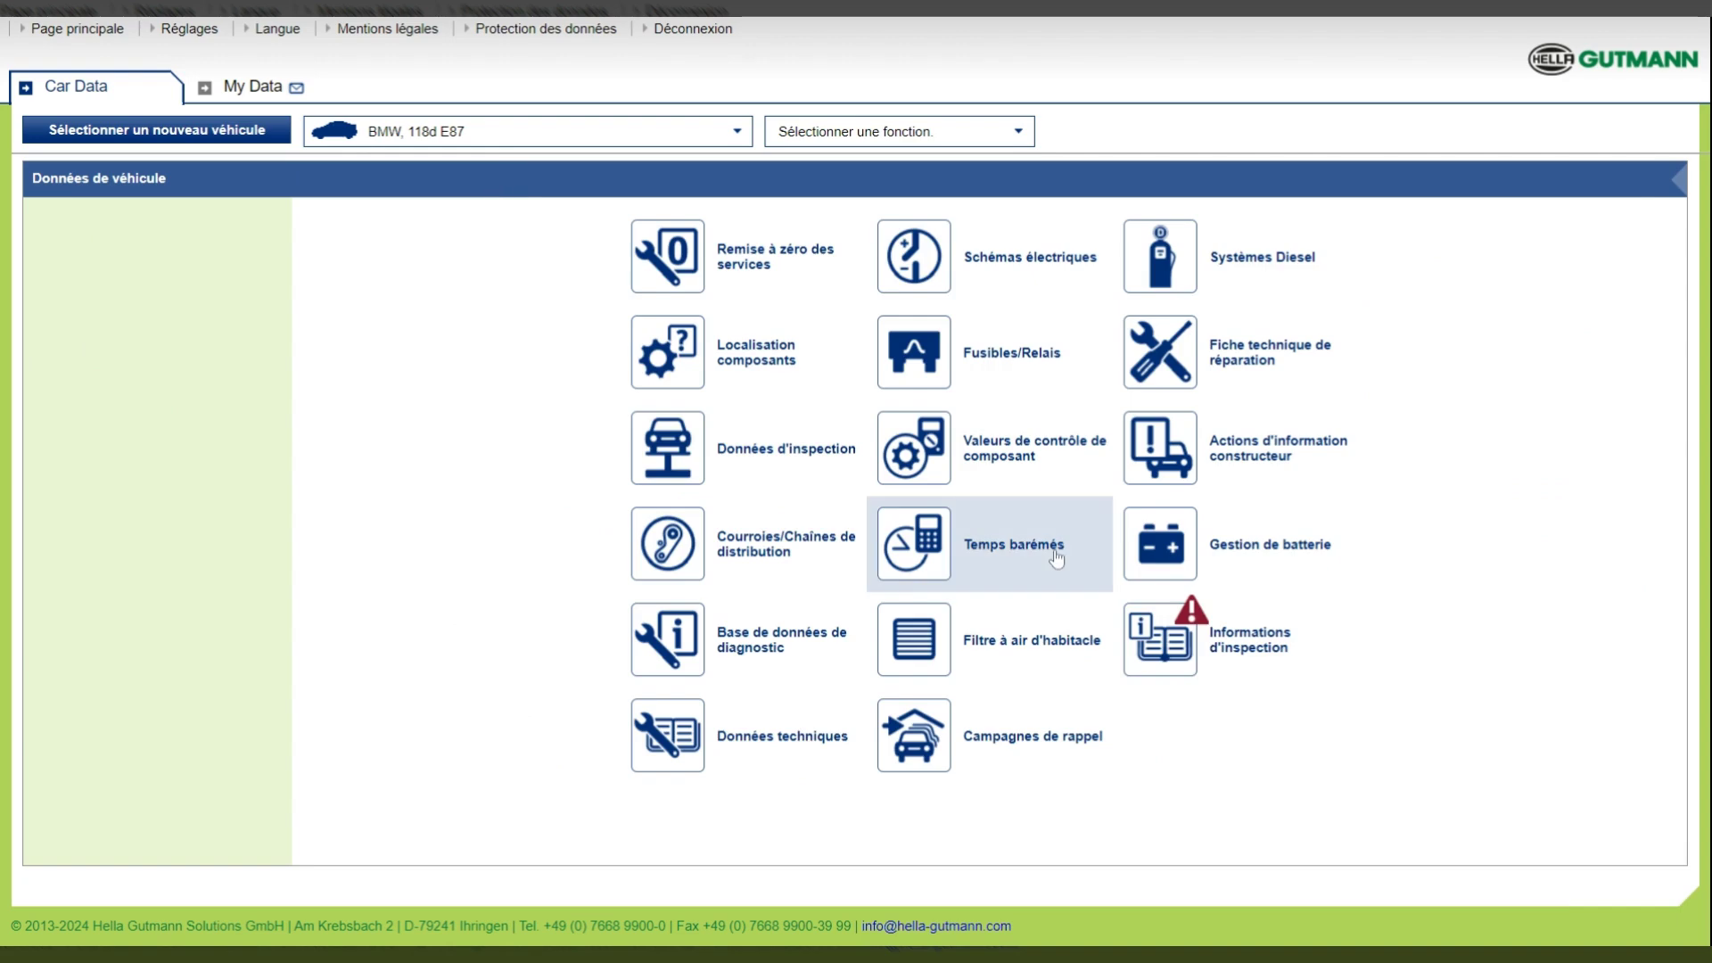
Open the inspection information and display "Lever le véhicule (Points de levage)" under "Soubassement de carrosserie".
{"action": "left_click", "coordinate": [1162, 640]}
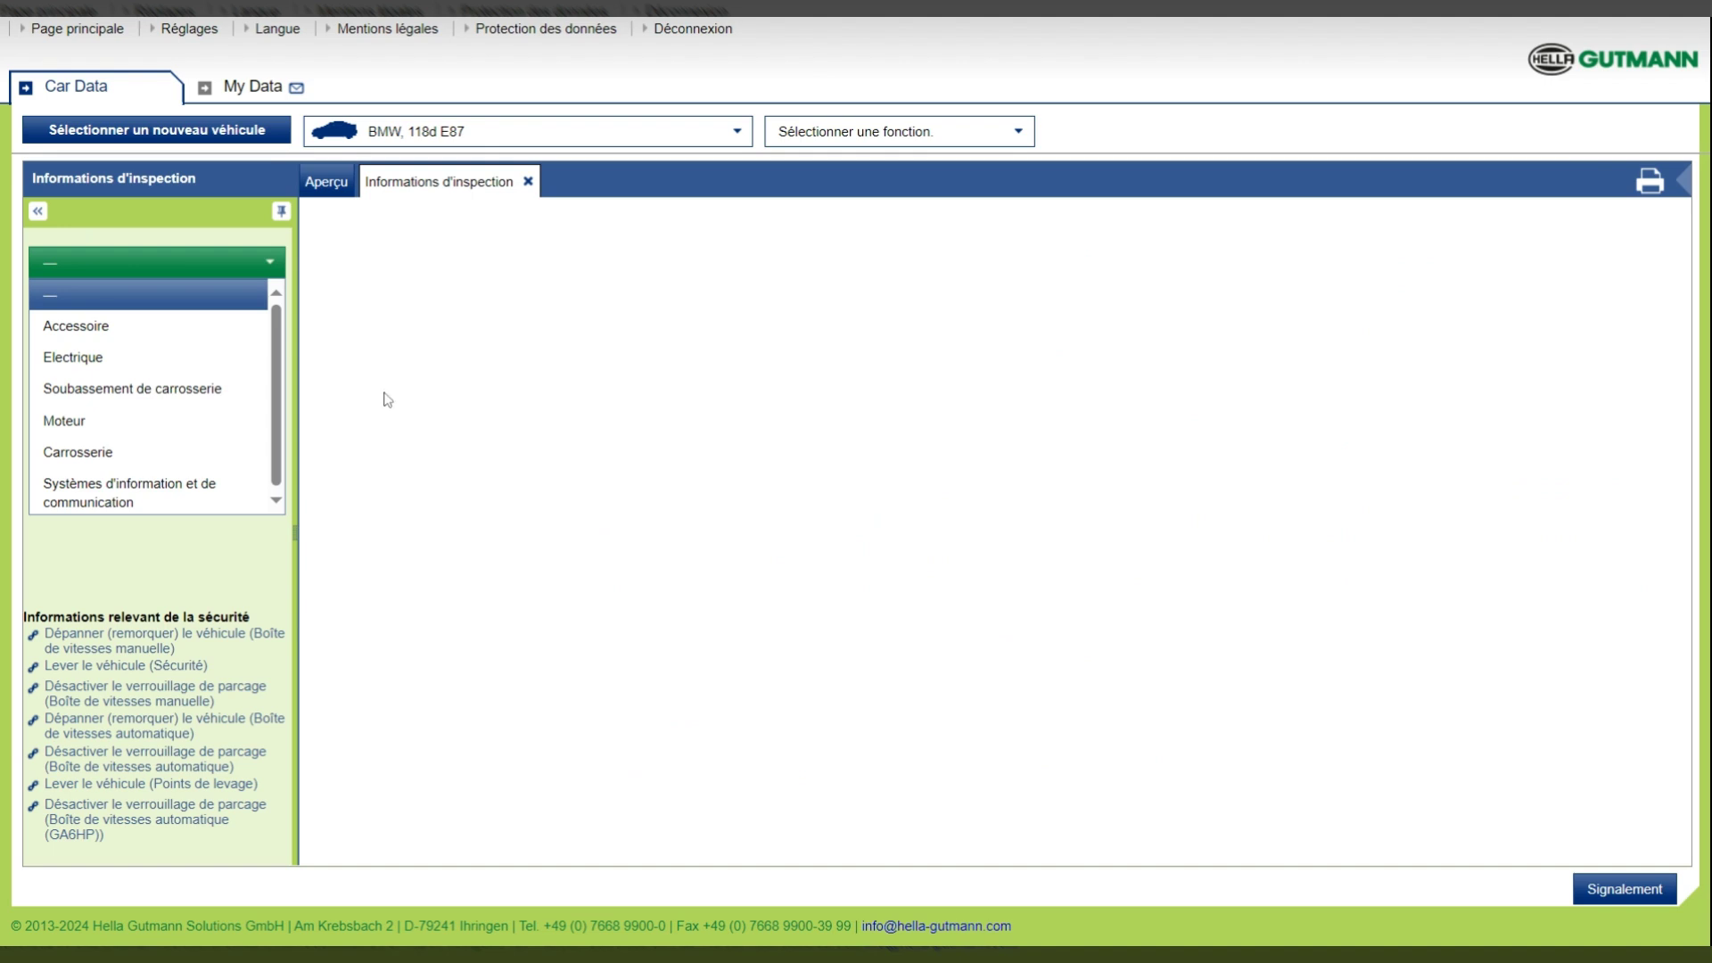
{"action": "left_click", "coordinate": [226, 390]}
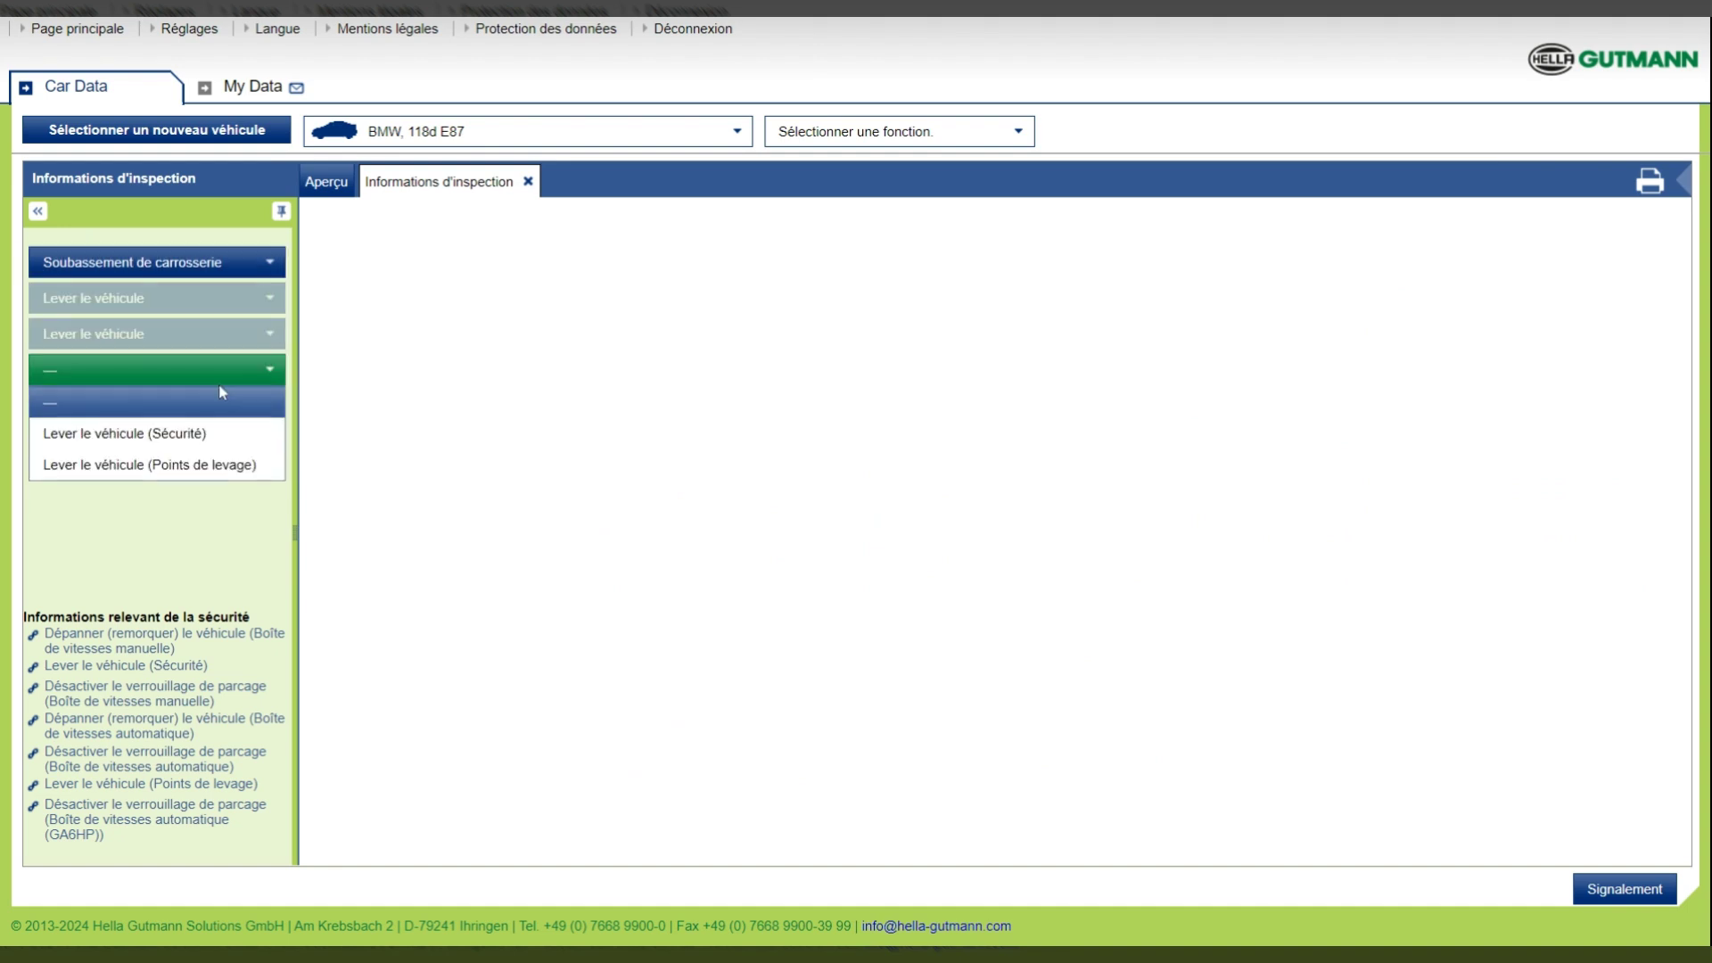
{"action": "left_click", "coordinate": [217, 465]}
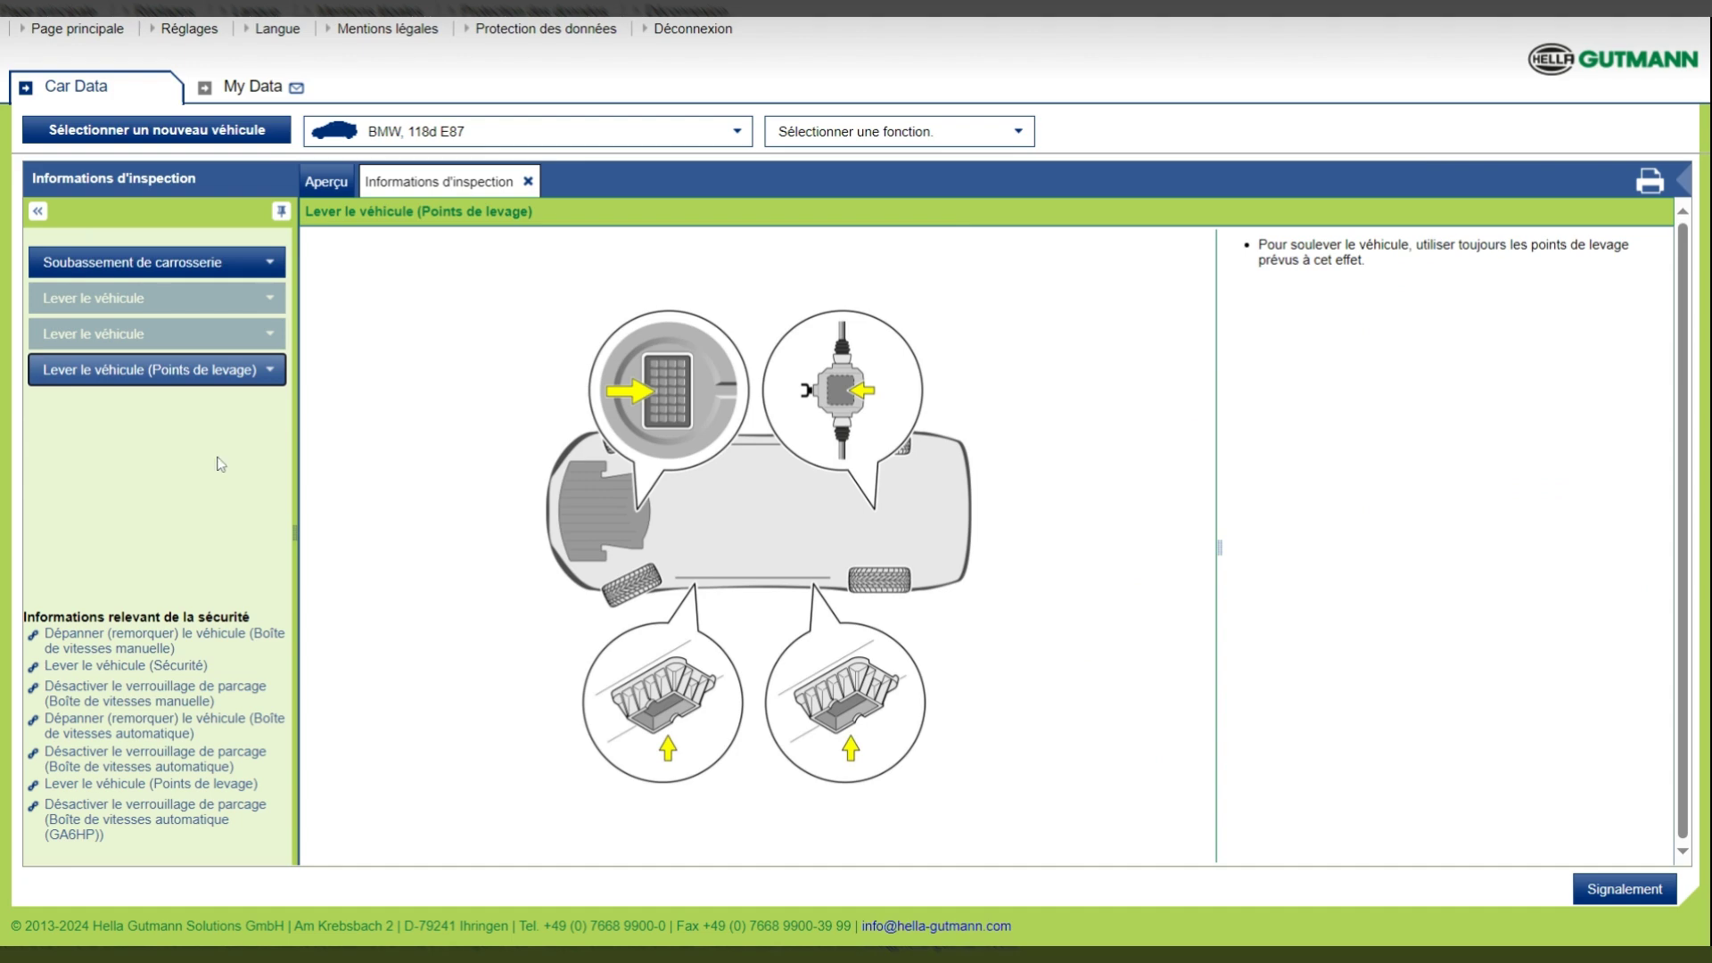
Display the "Inspection du FAP" safety instructions under "Moteur" and "Echappement", and close the inspection information.
{"action": "left_click", "coordinate": [270, 267]}
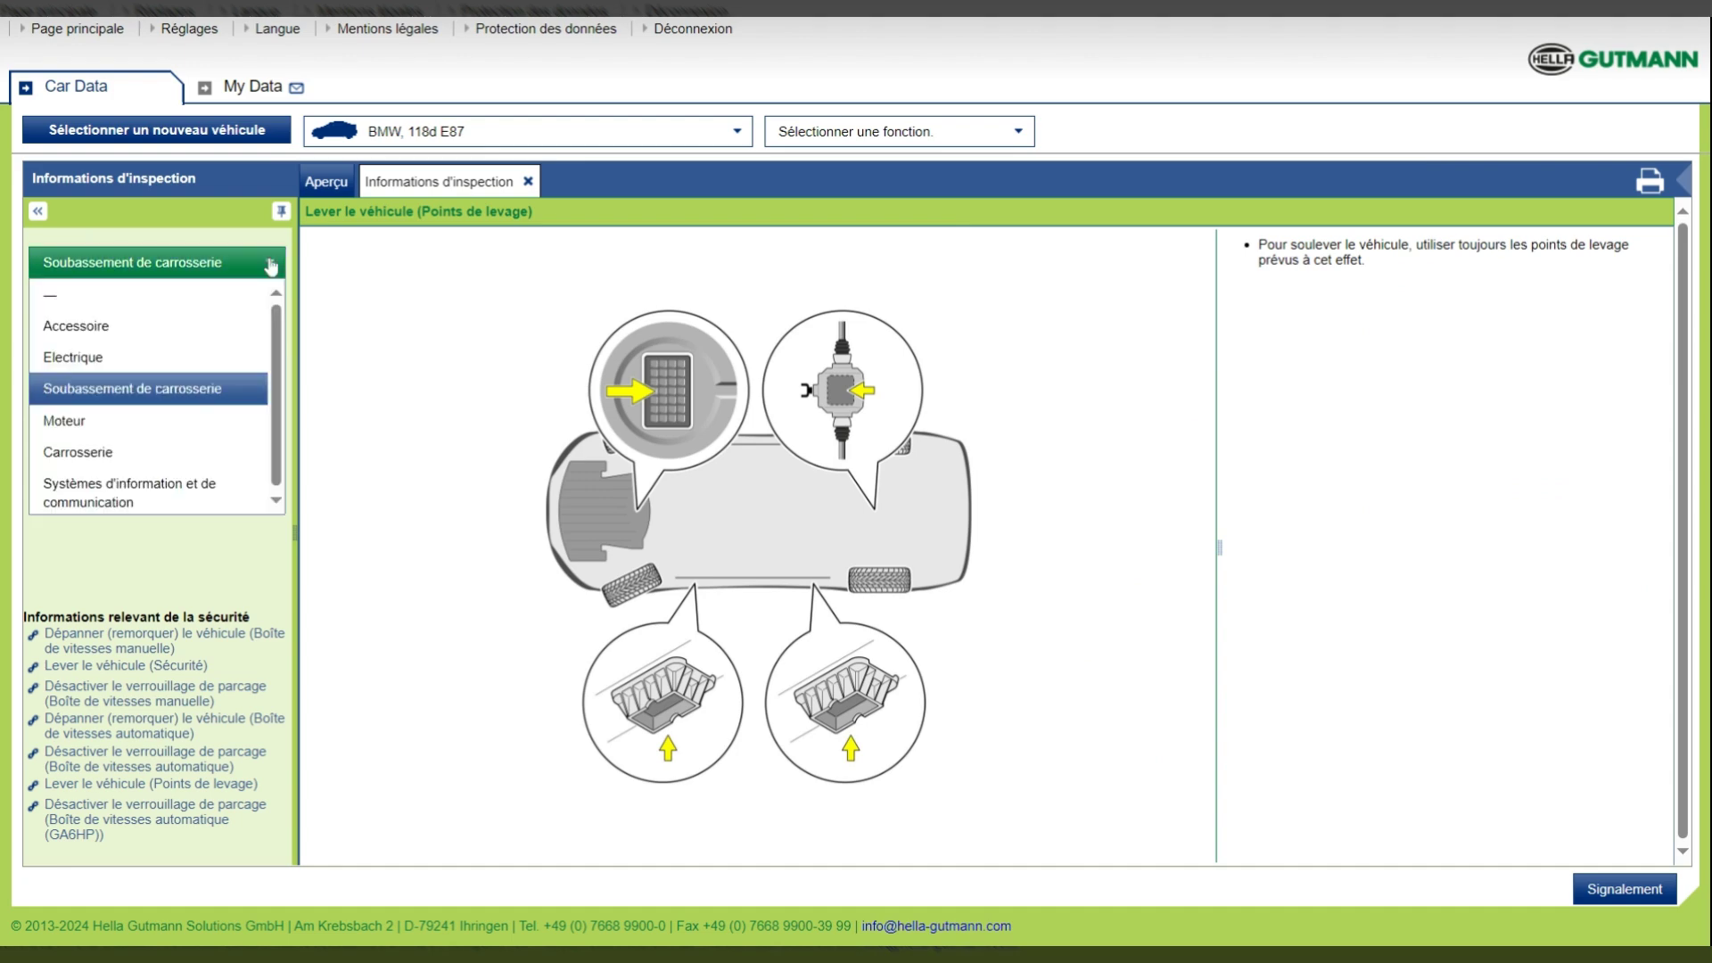
{"action": "left_click", "coordinate": [216, 419]}
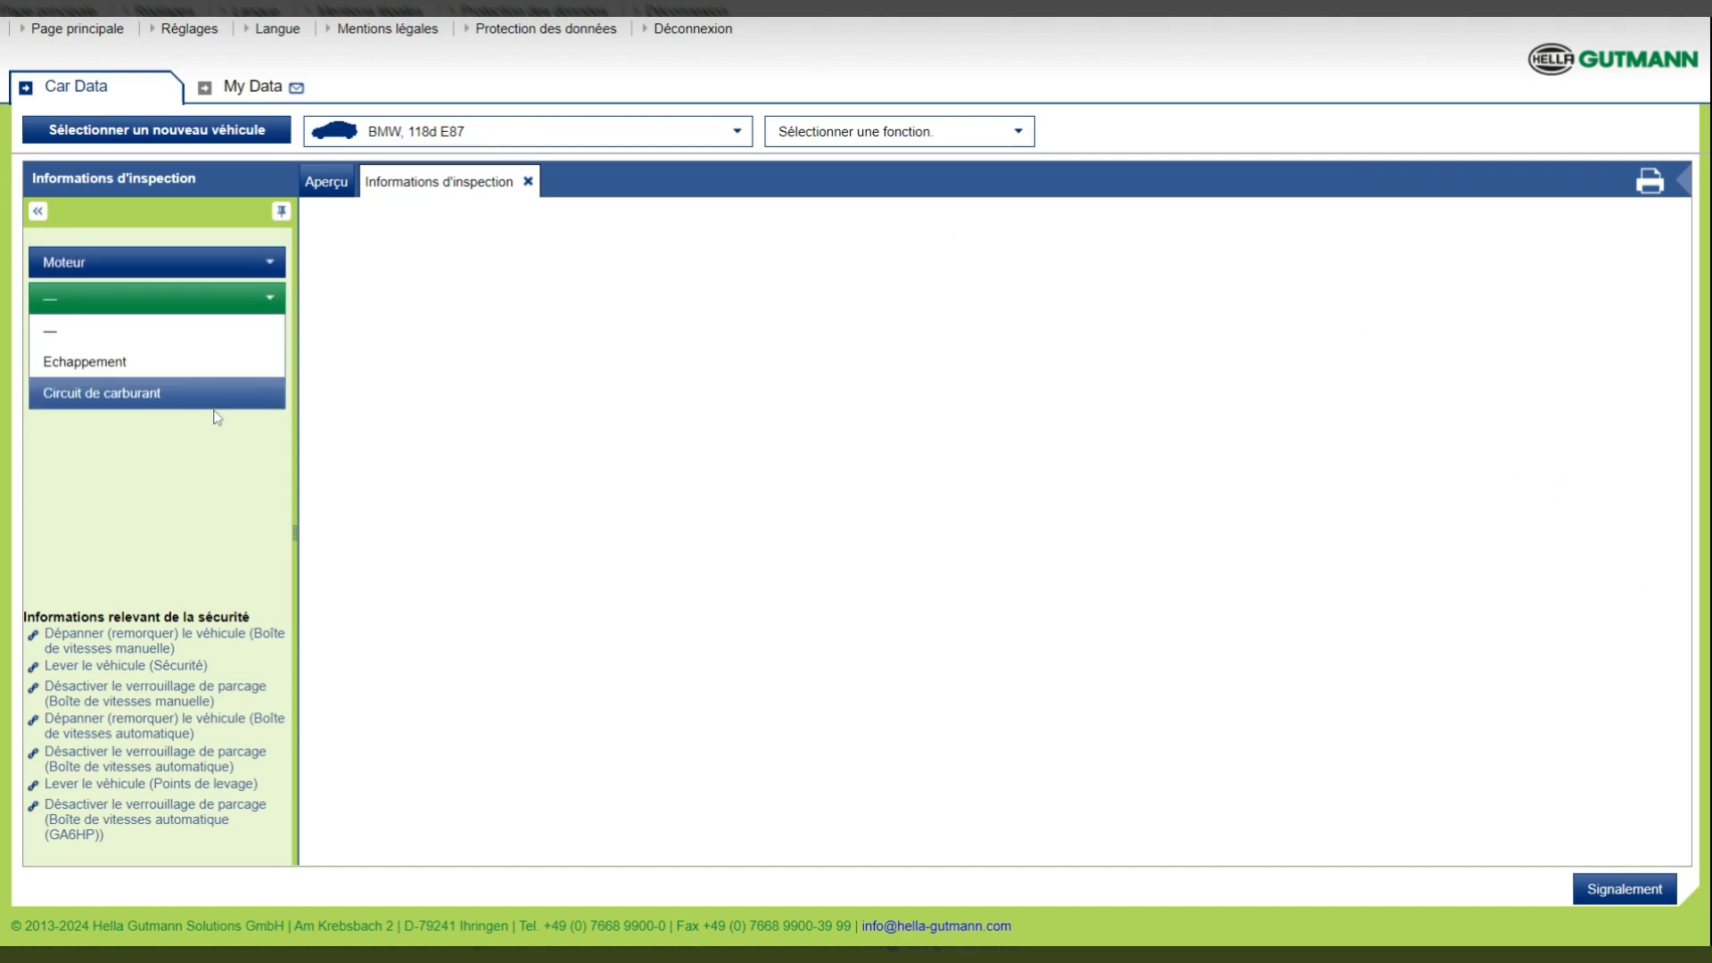
{"action": "left_click", "coordinate": [182, 372]}
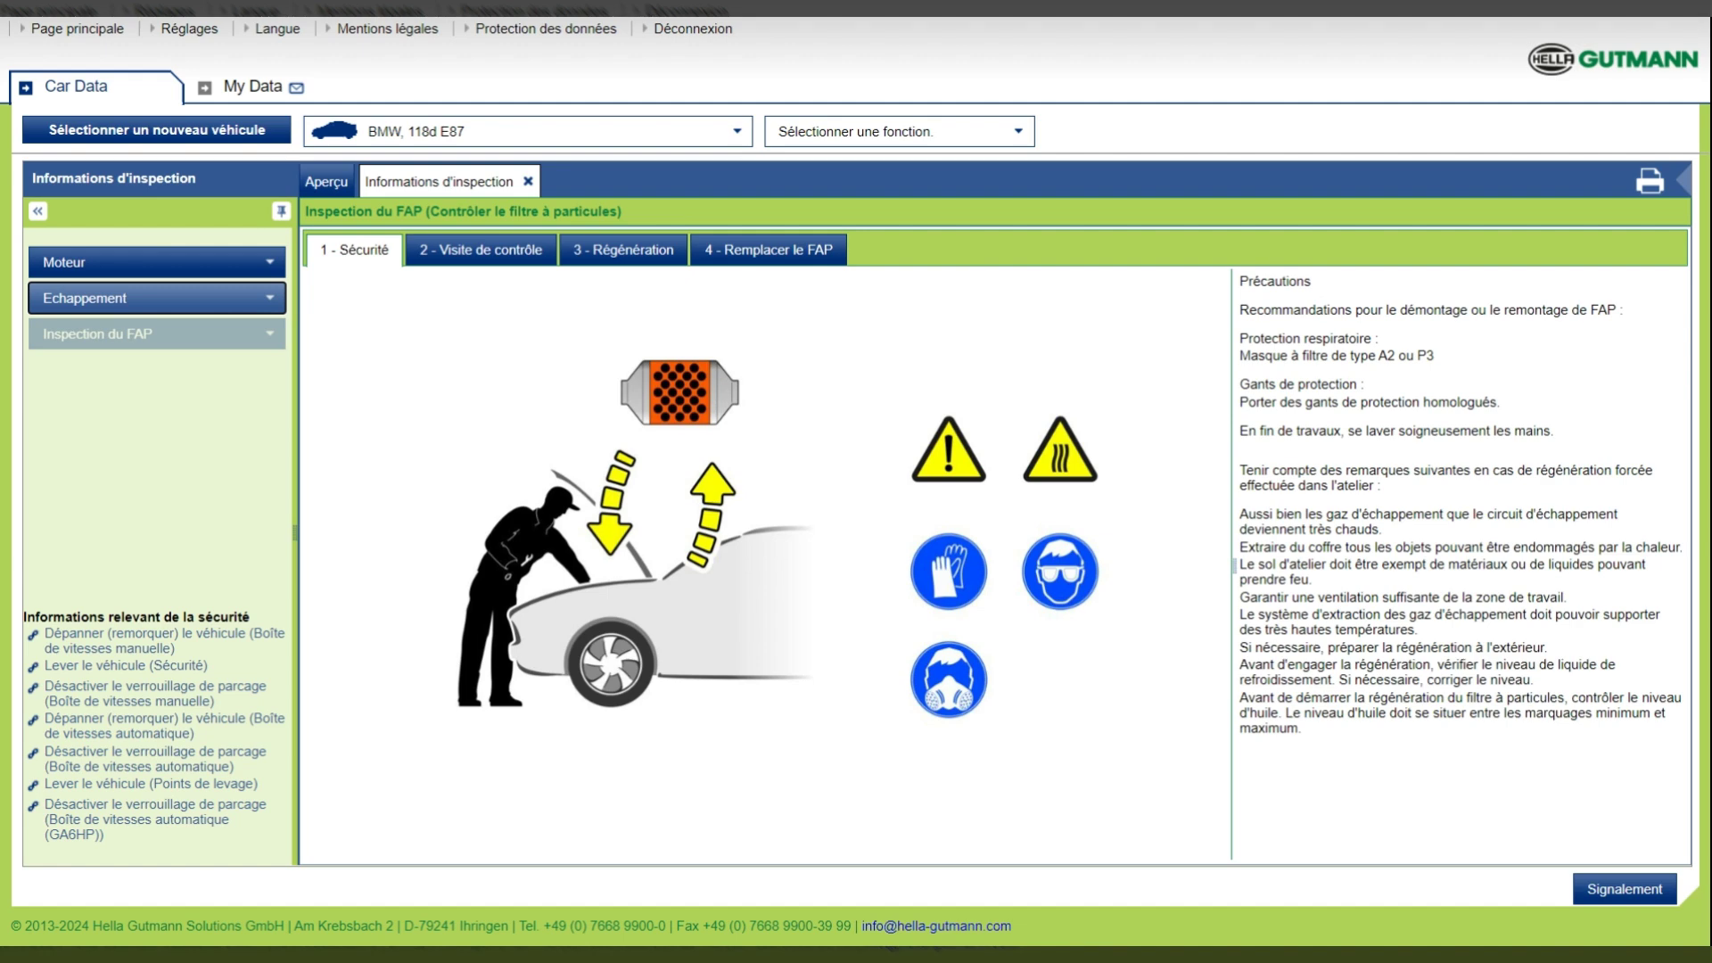
{"action": "left_click", "coordinate": [527, 182]}
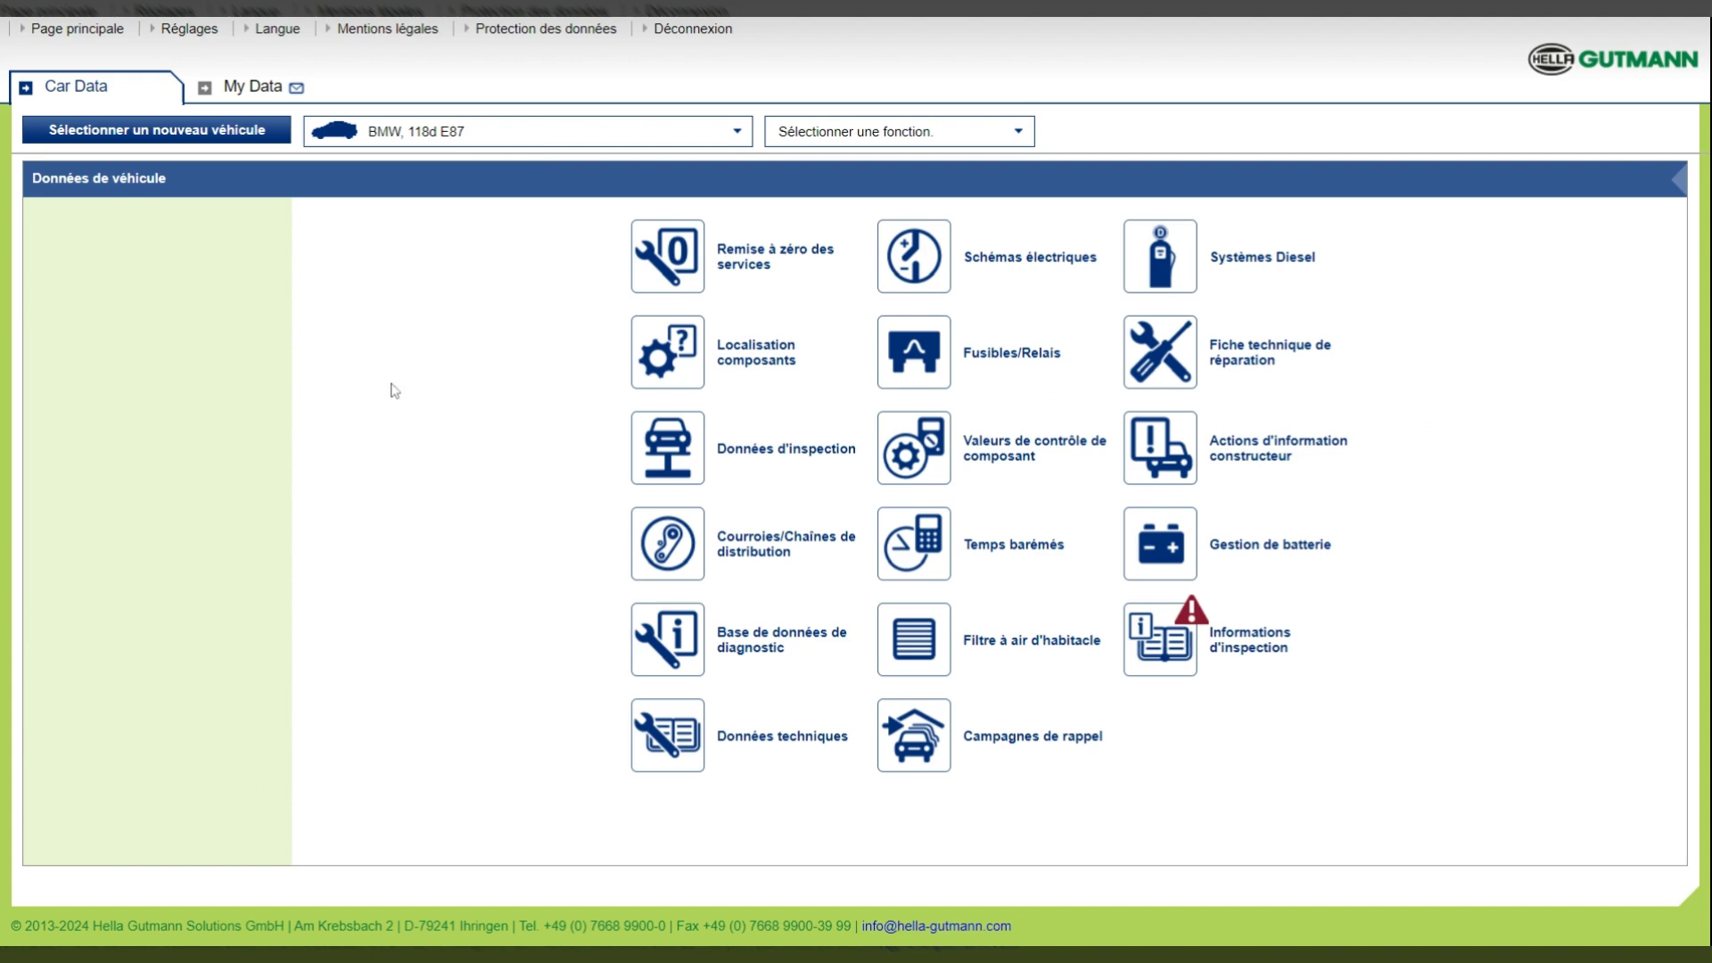
Open the received messages in My Data, view the form for a new e-mail about the BMW 118d E87 and close it unsent.
{"action": "left_click", "coordinate": [256, 95]}
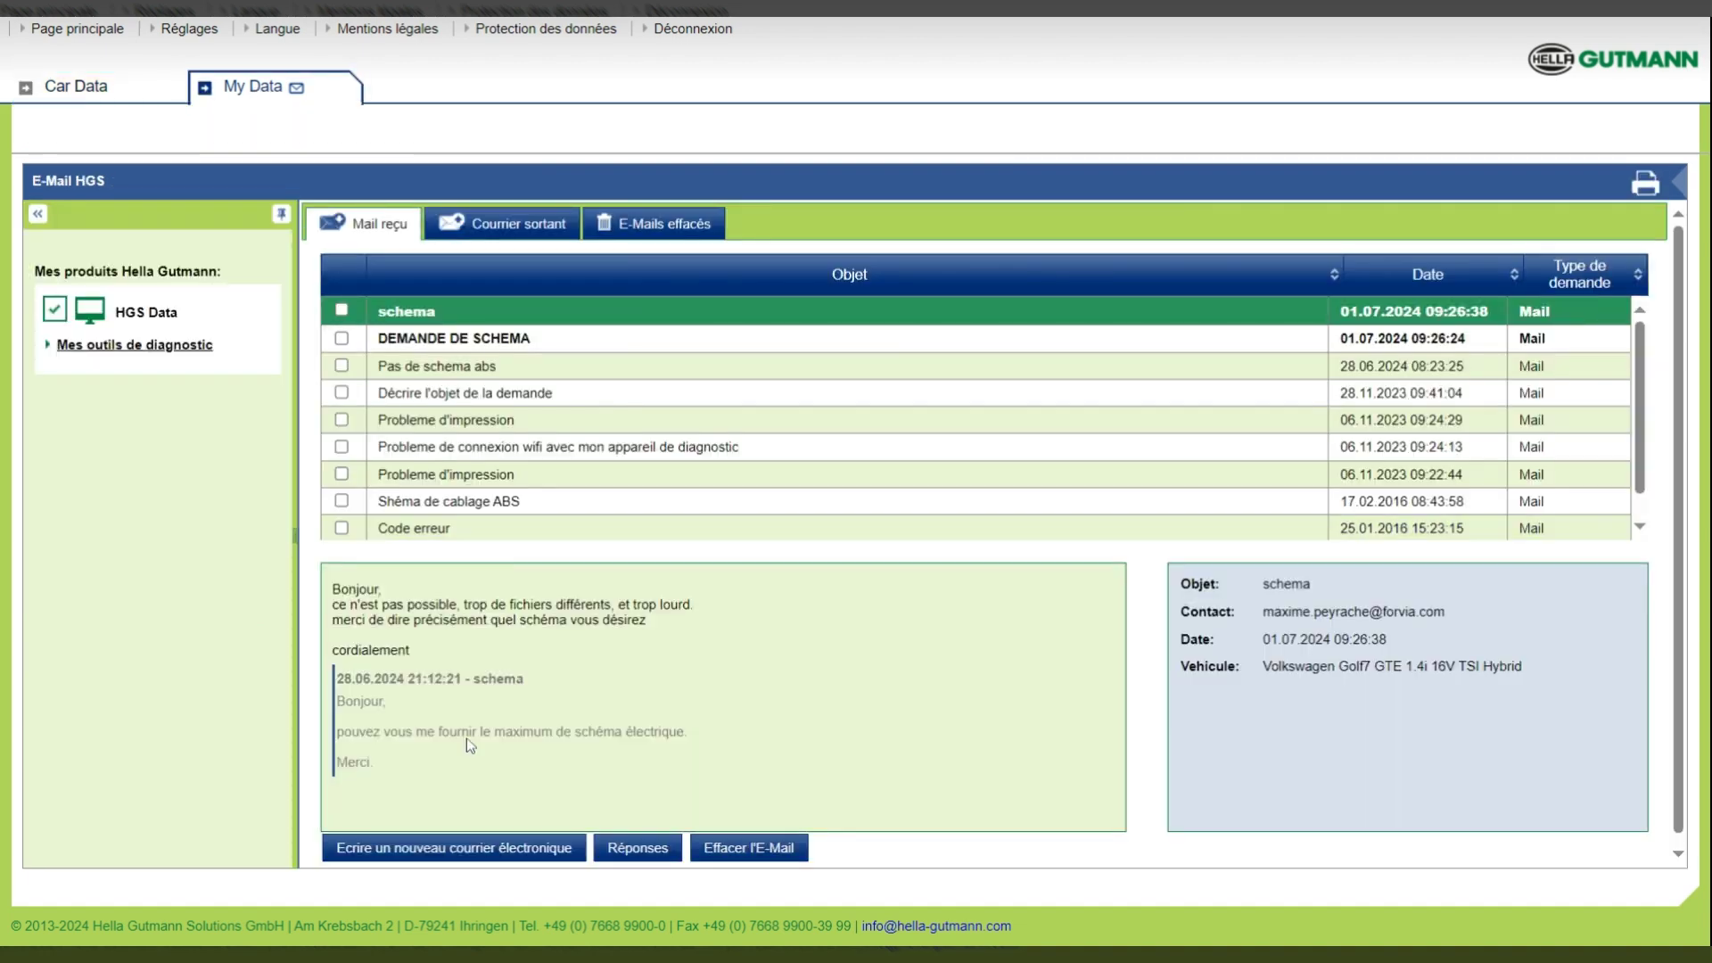
{"action": "left_click", "coordinate": [493, 849]}
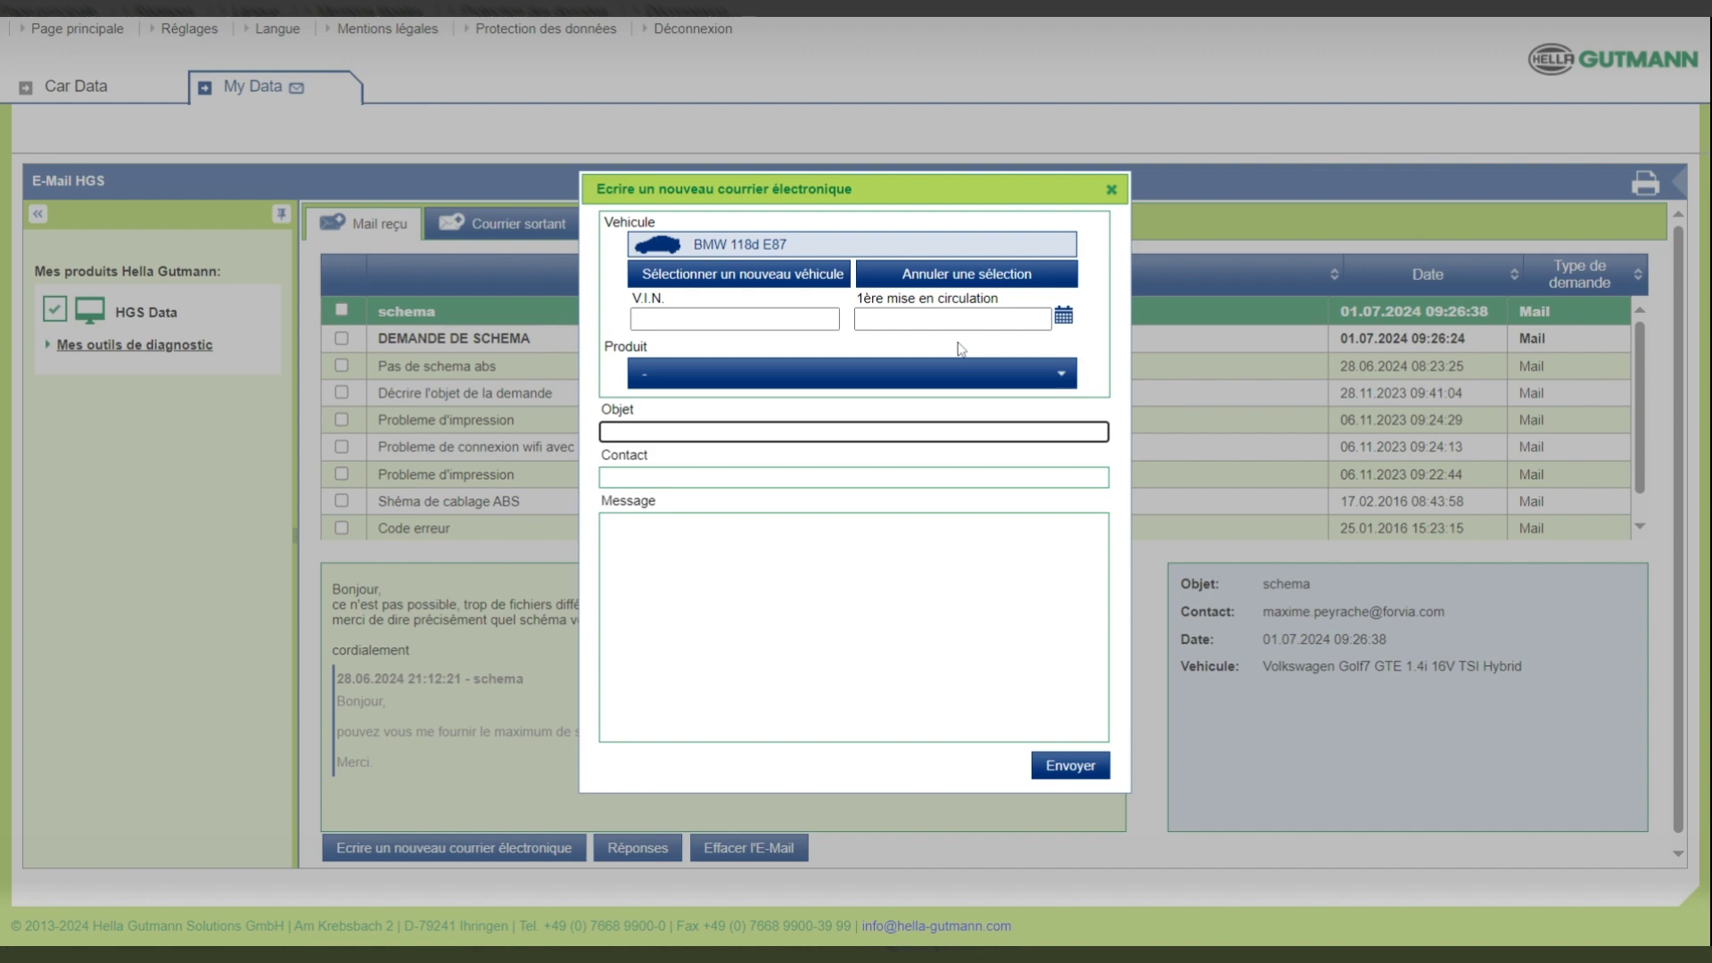
{"action": "left_click", "coordinate": [1111, 189]}
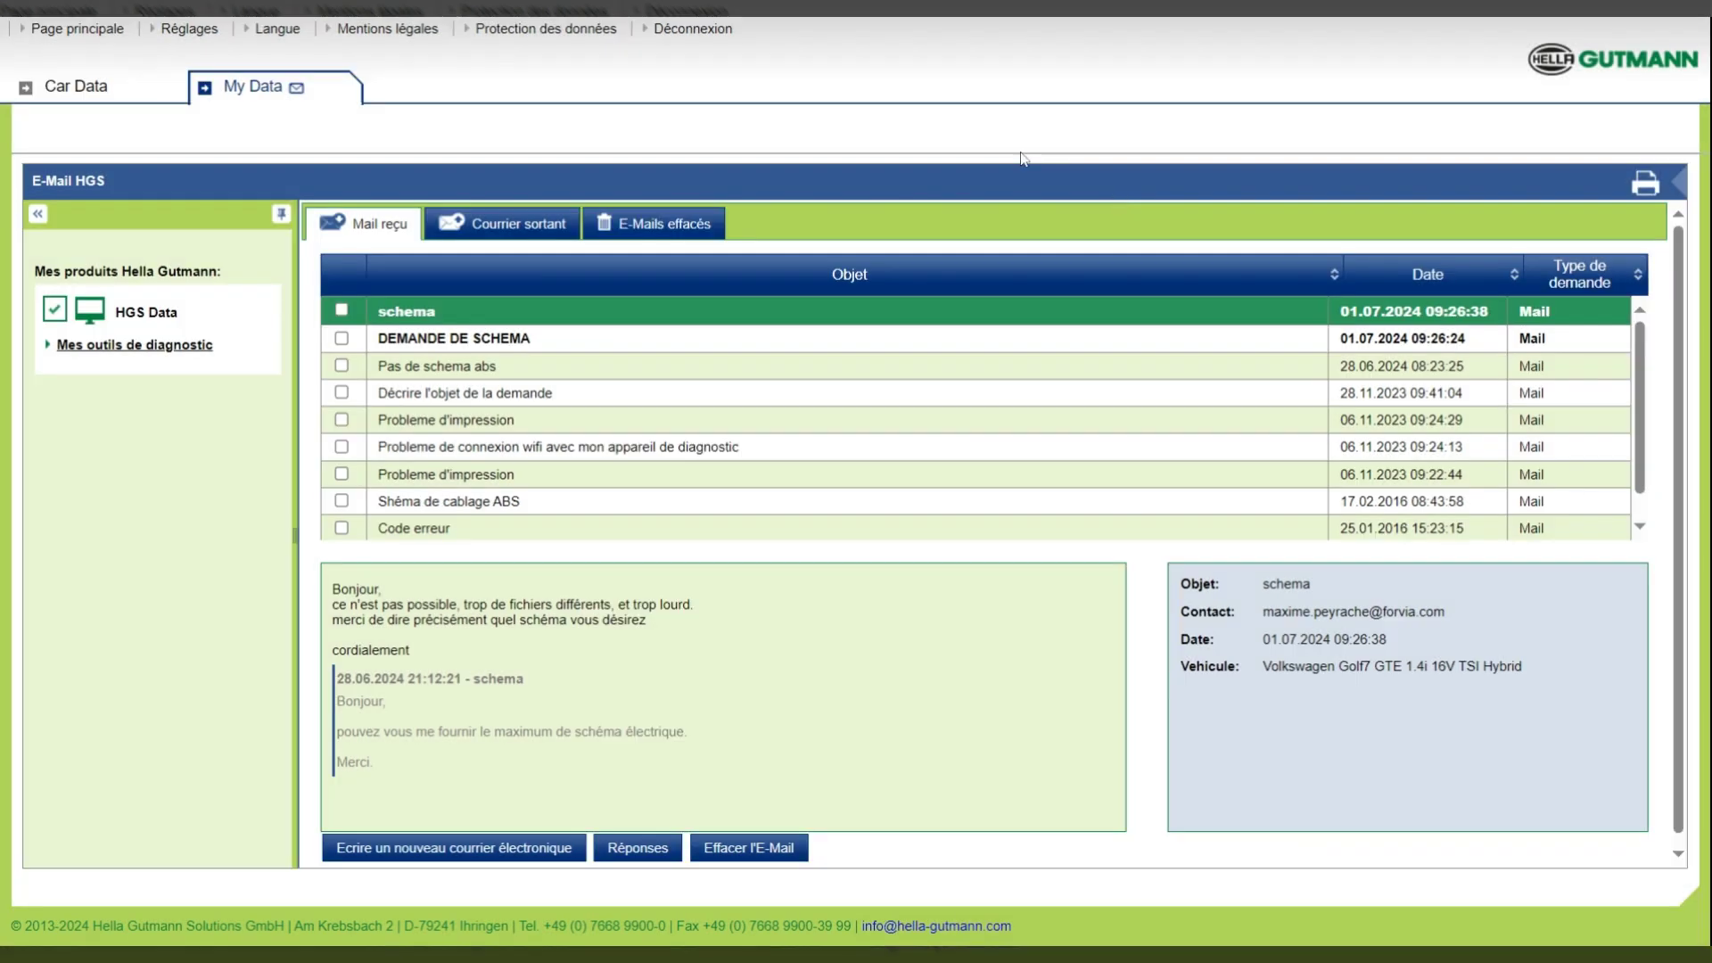